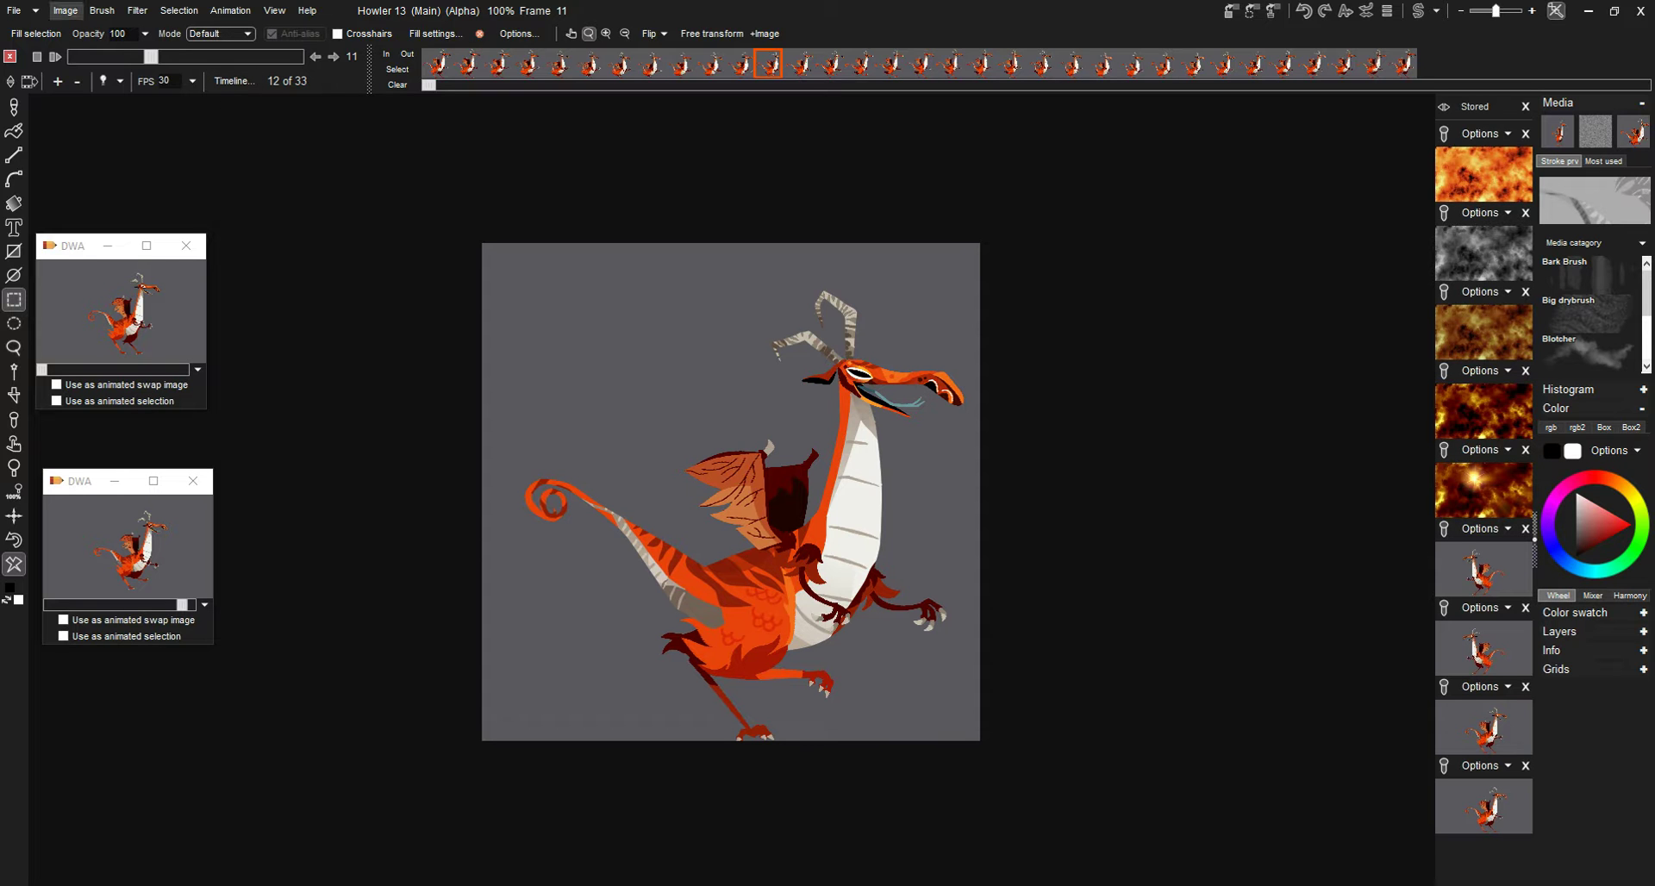
Resample the animation to 580 × 580 pixels with Constrain off and Bi-cubic+ scaling, and clear the selection
left_click(65, 11)
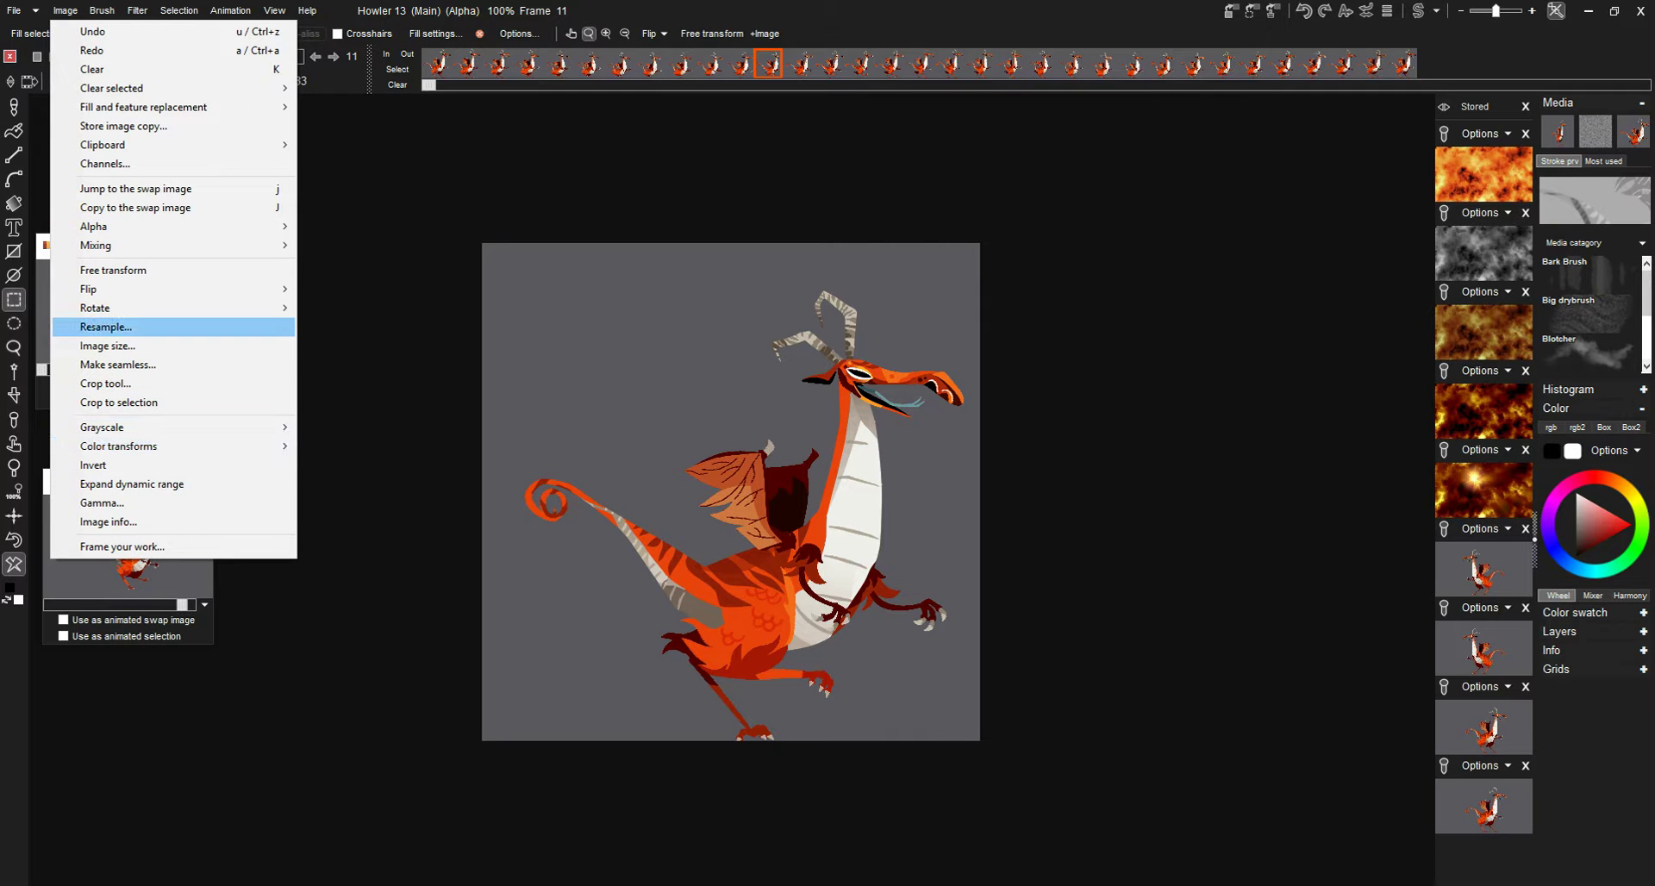
left_click(106, 327)
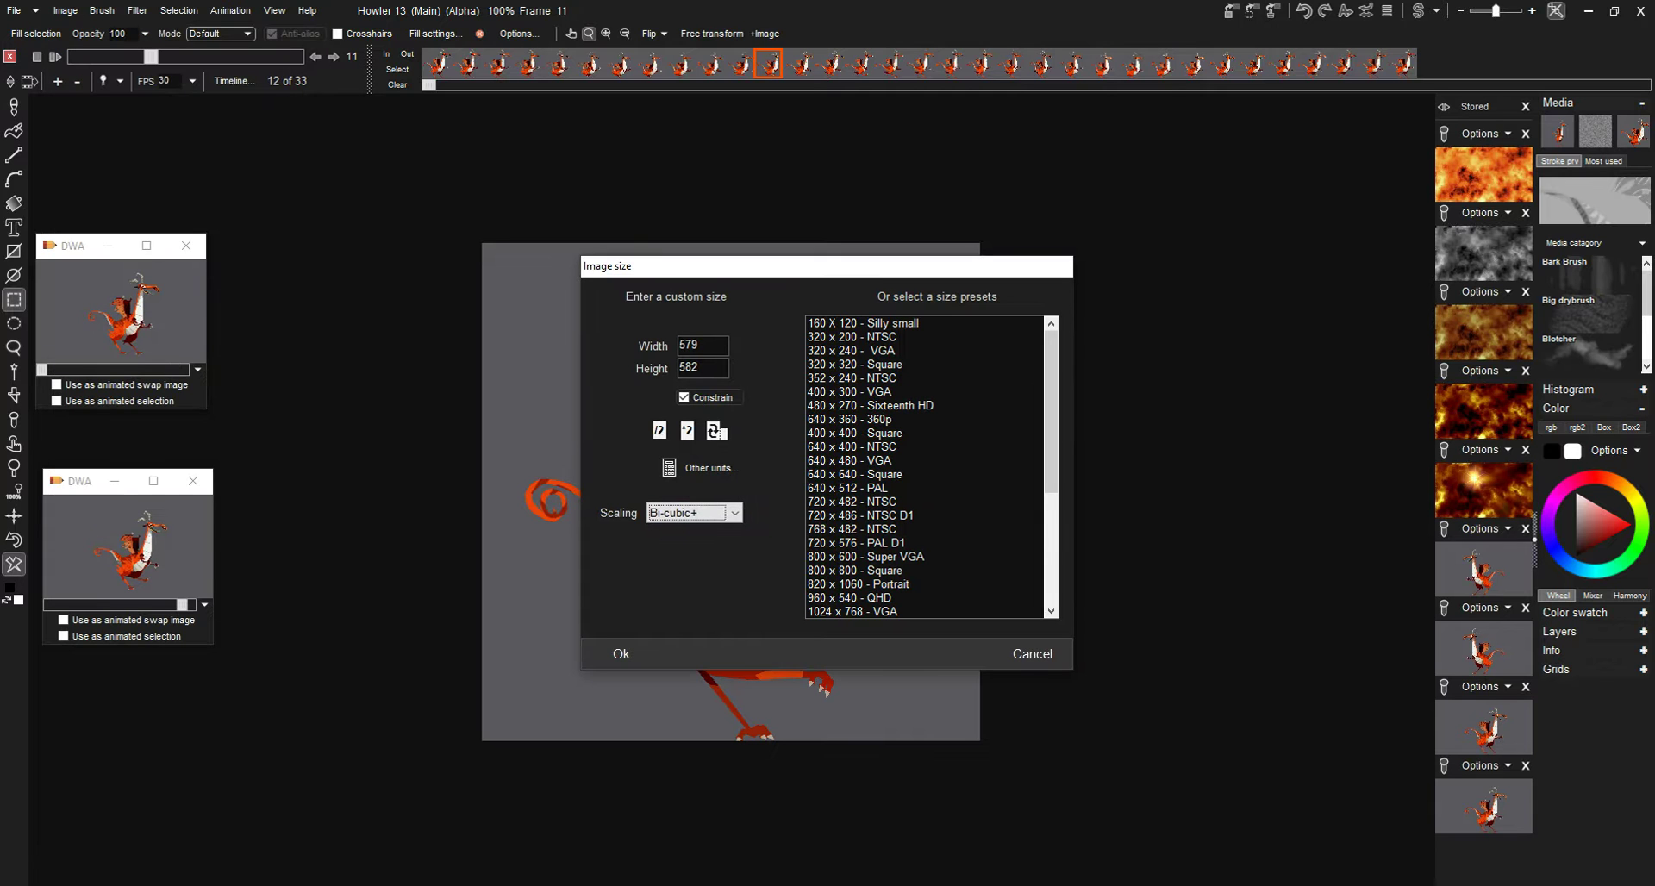
left_click_drag(699, 345, 685, 345)
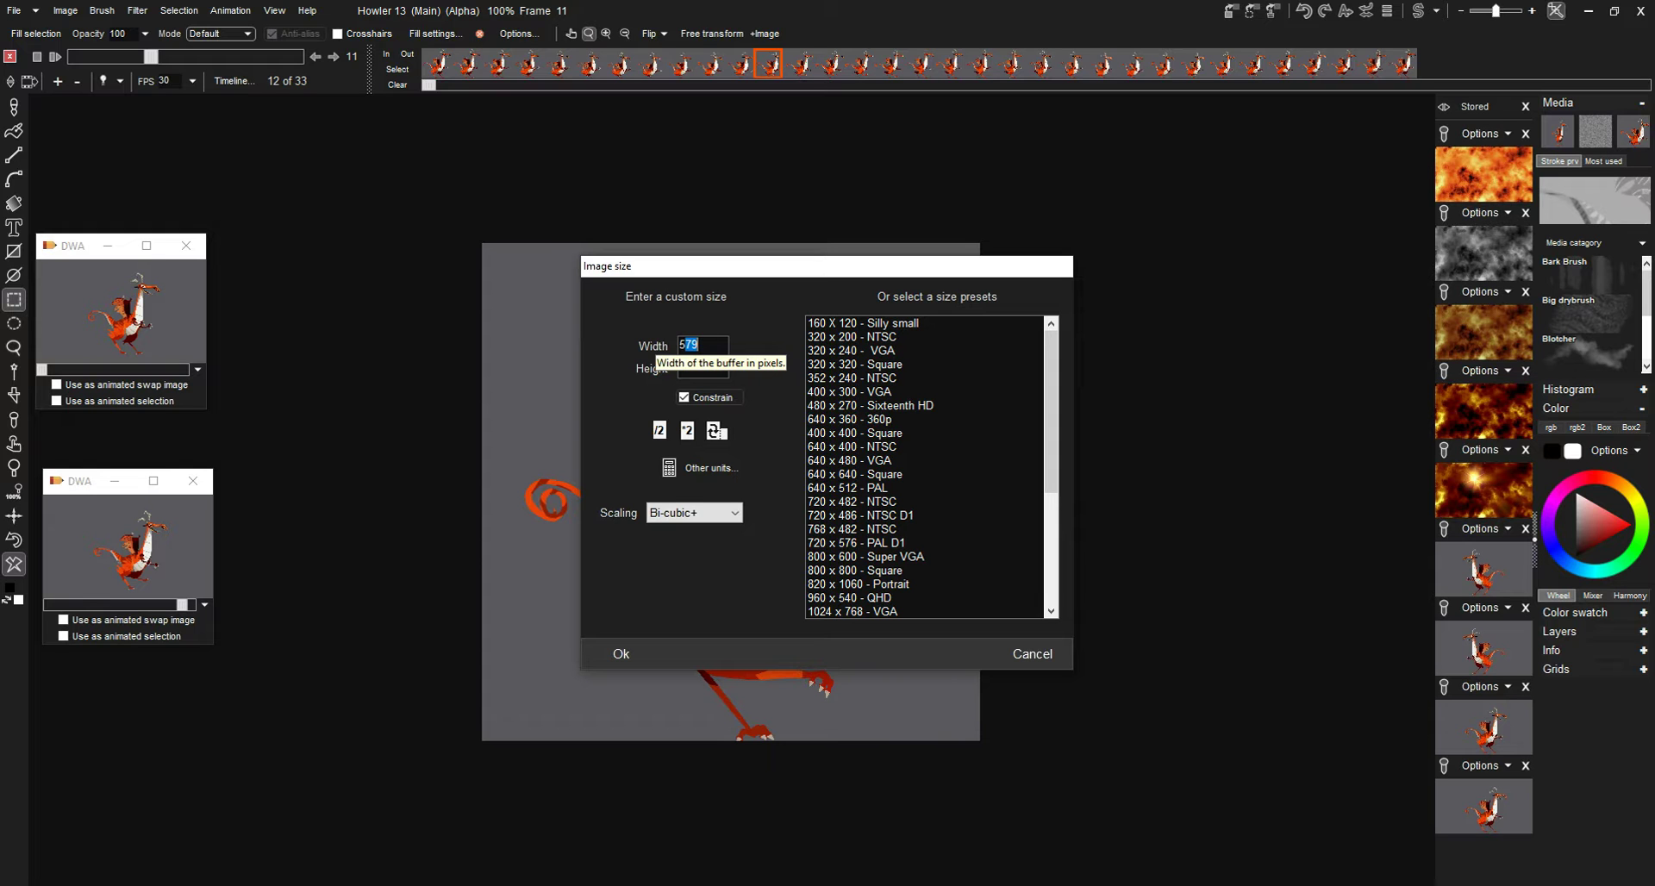
type("80")
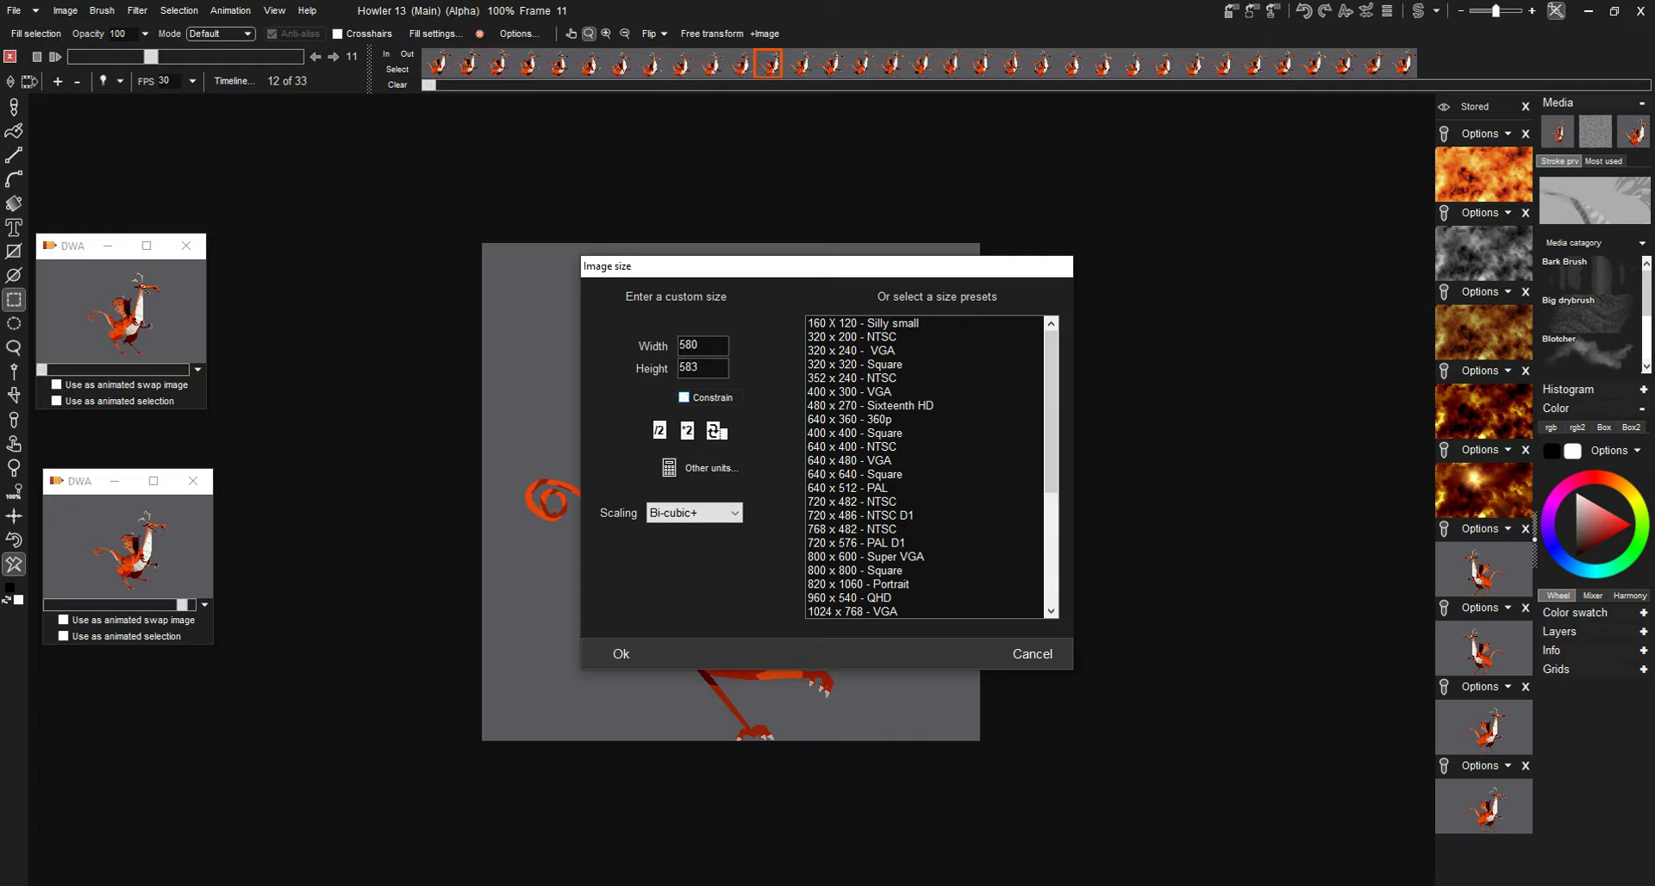
left_click_drag(699, 368, 690, 368)
left_click(698, 367)
double_click(698, 368)
type("580")
left_click_drag(826, 266, 953, 157)
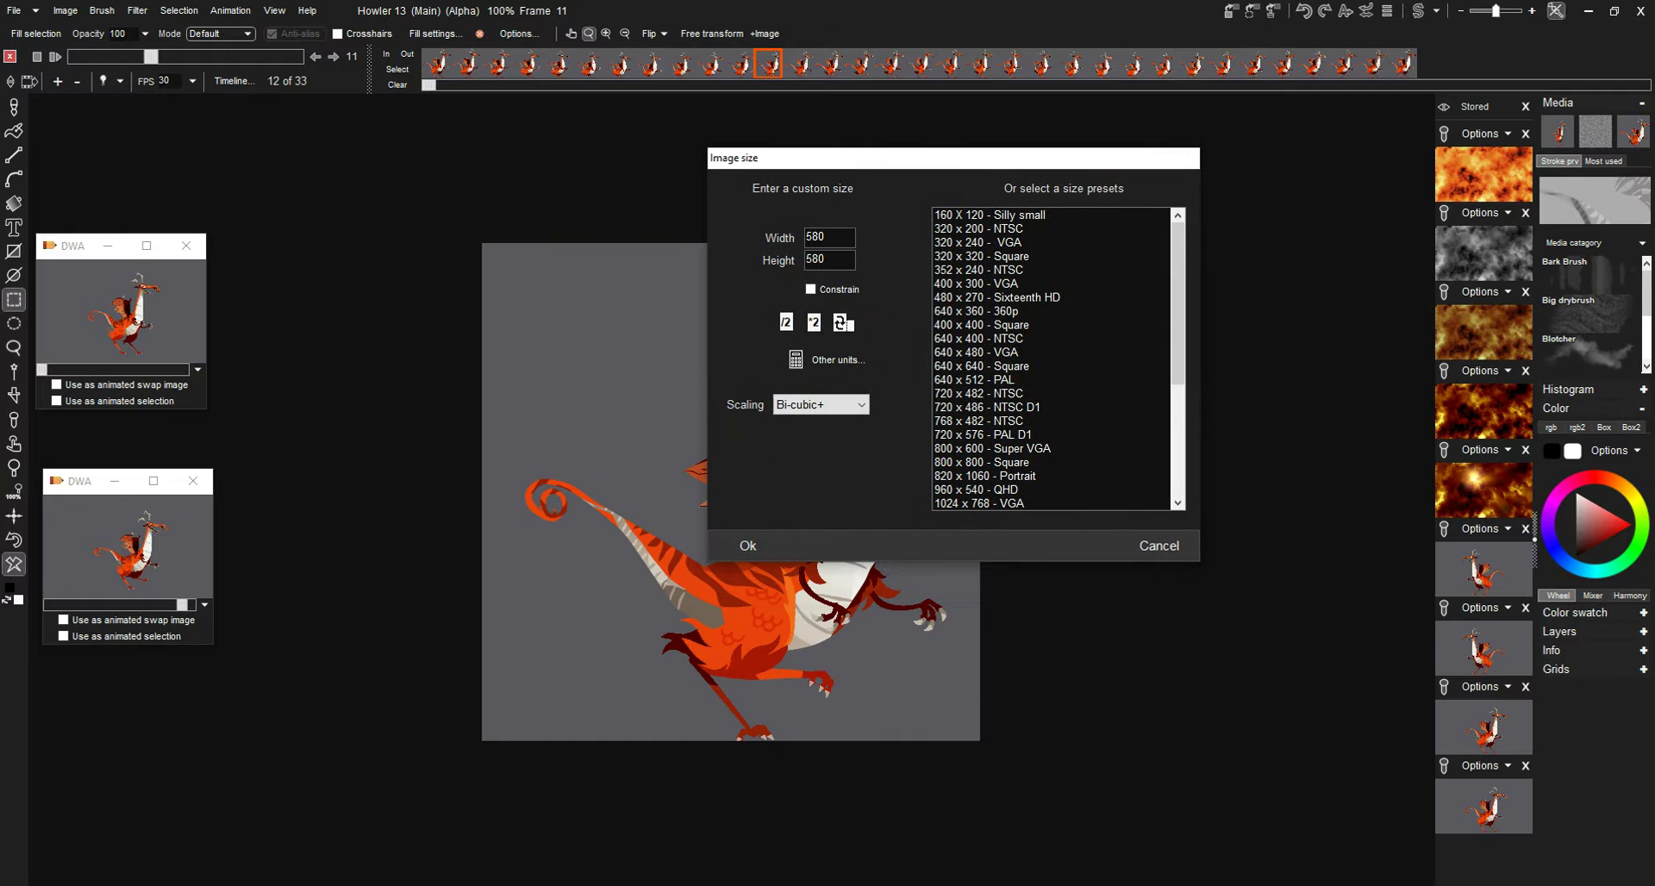
left_click(747, 544)
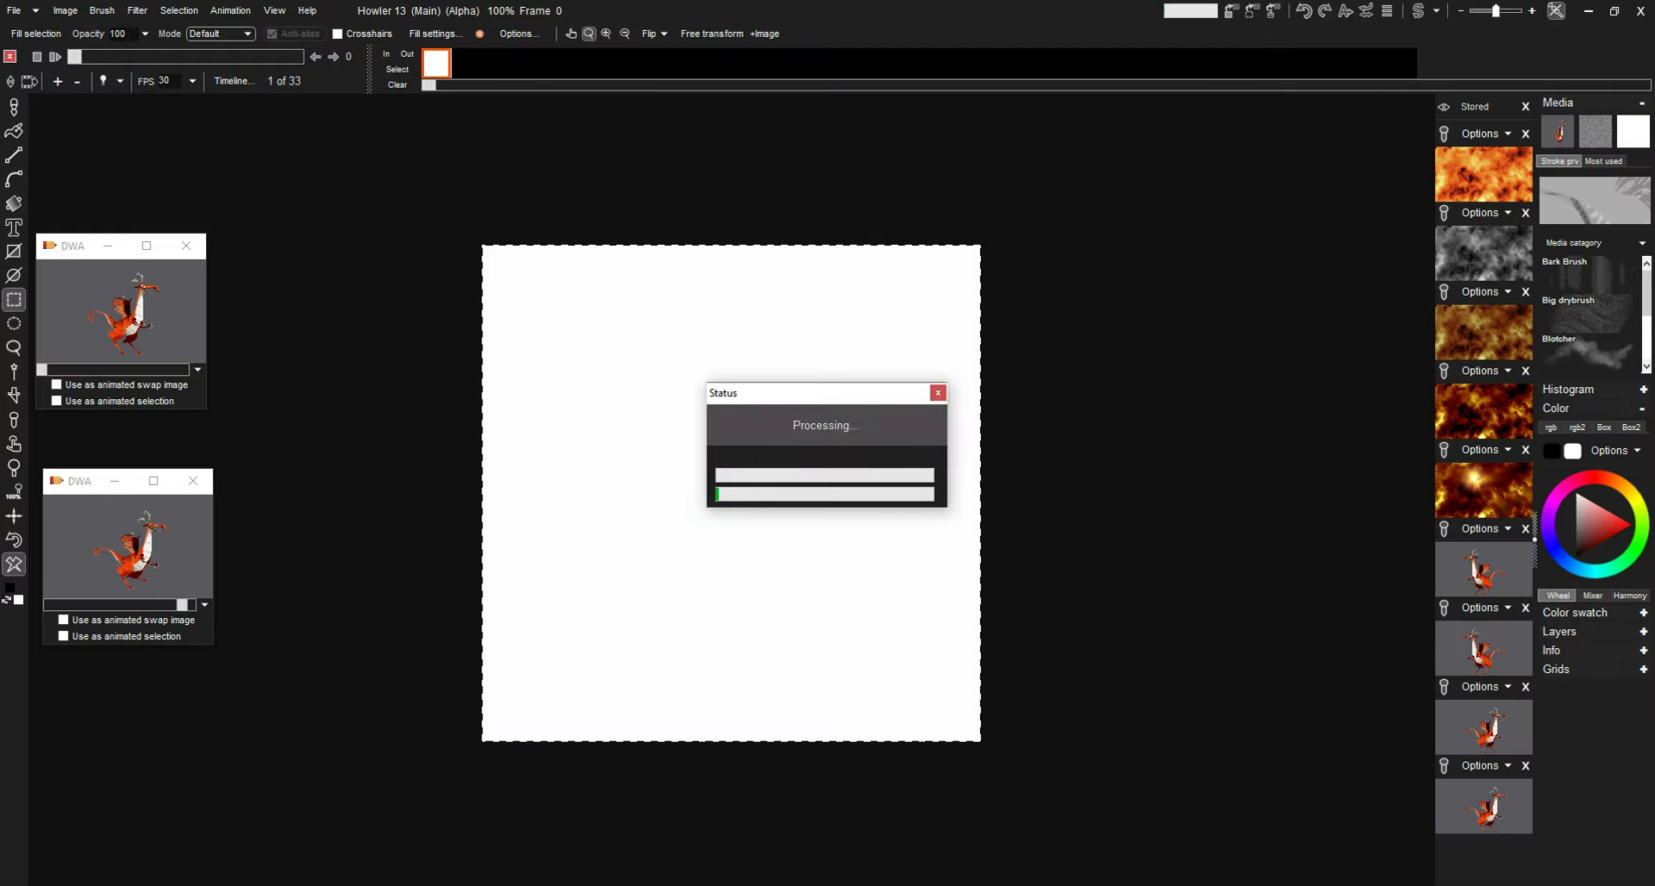
left_click(179, 10)
left_click(206, 31)
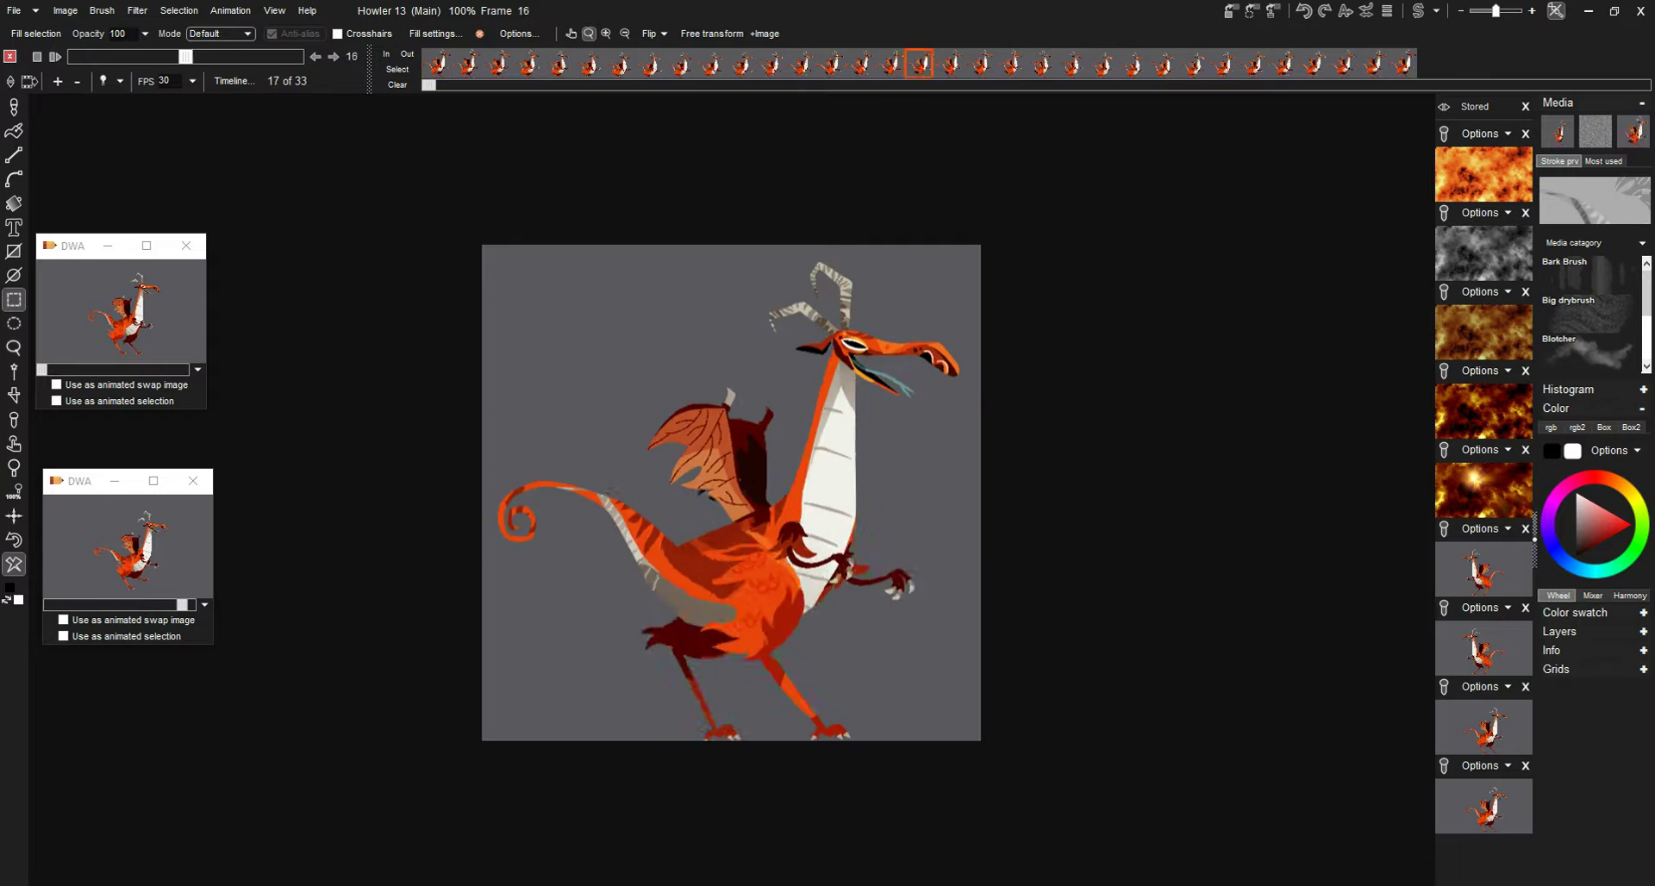
Save the animation as short2-cropped-resampled-580x580.dwa in the asp-02 folder
left_click(230, 10)
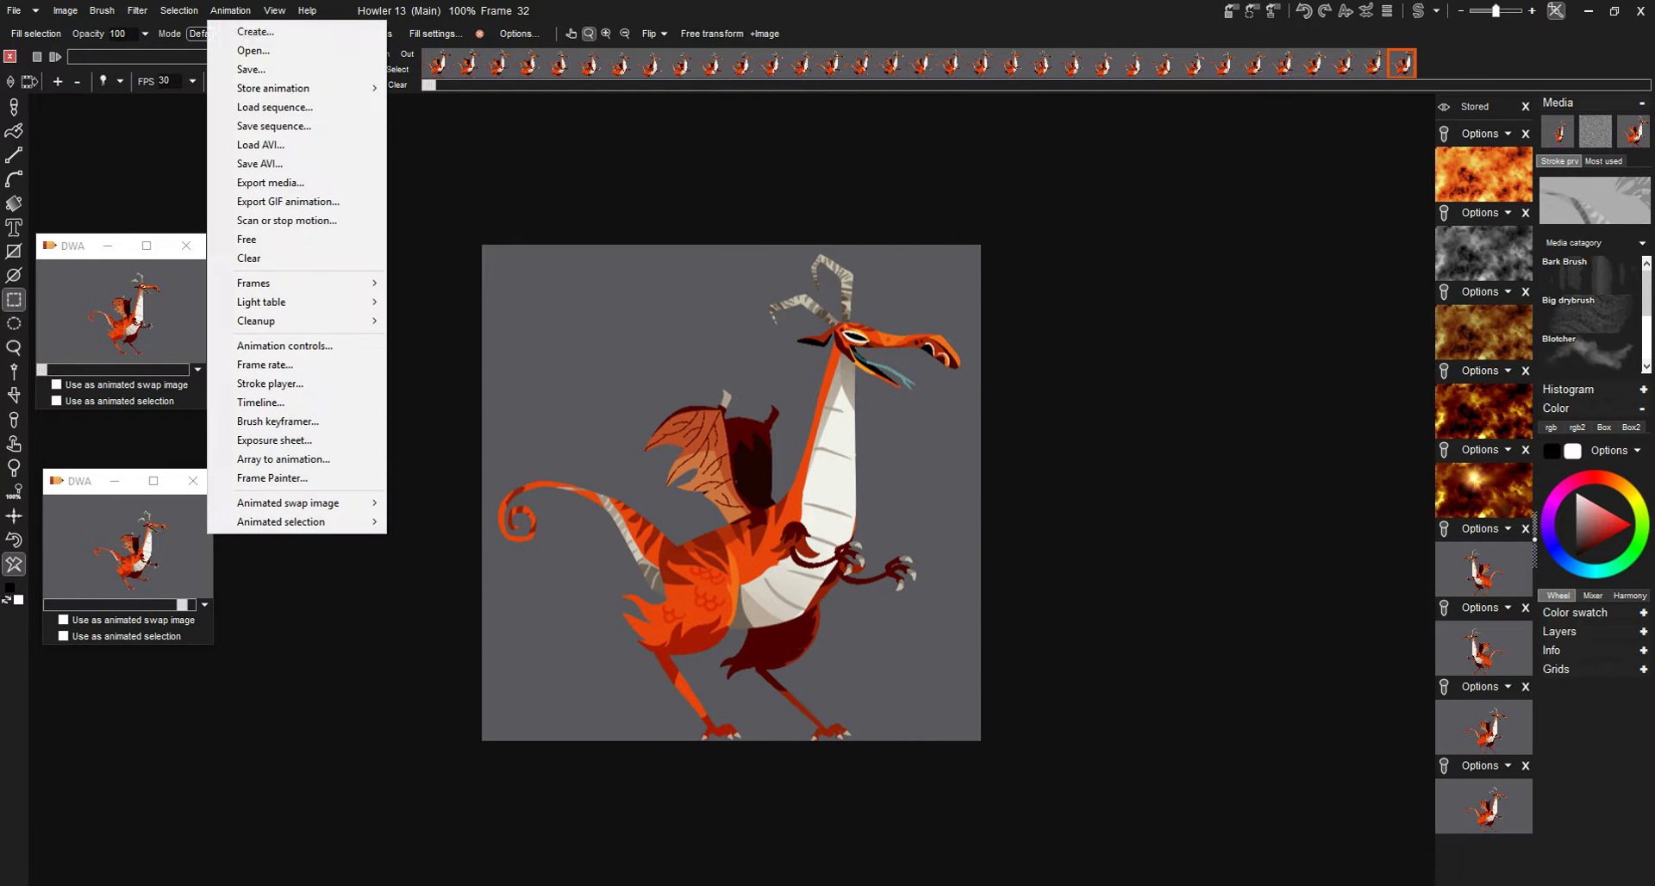
left_click(252, 69)
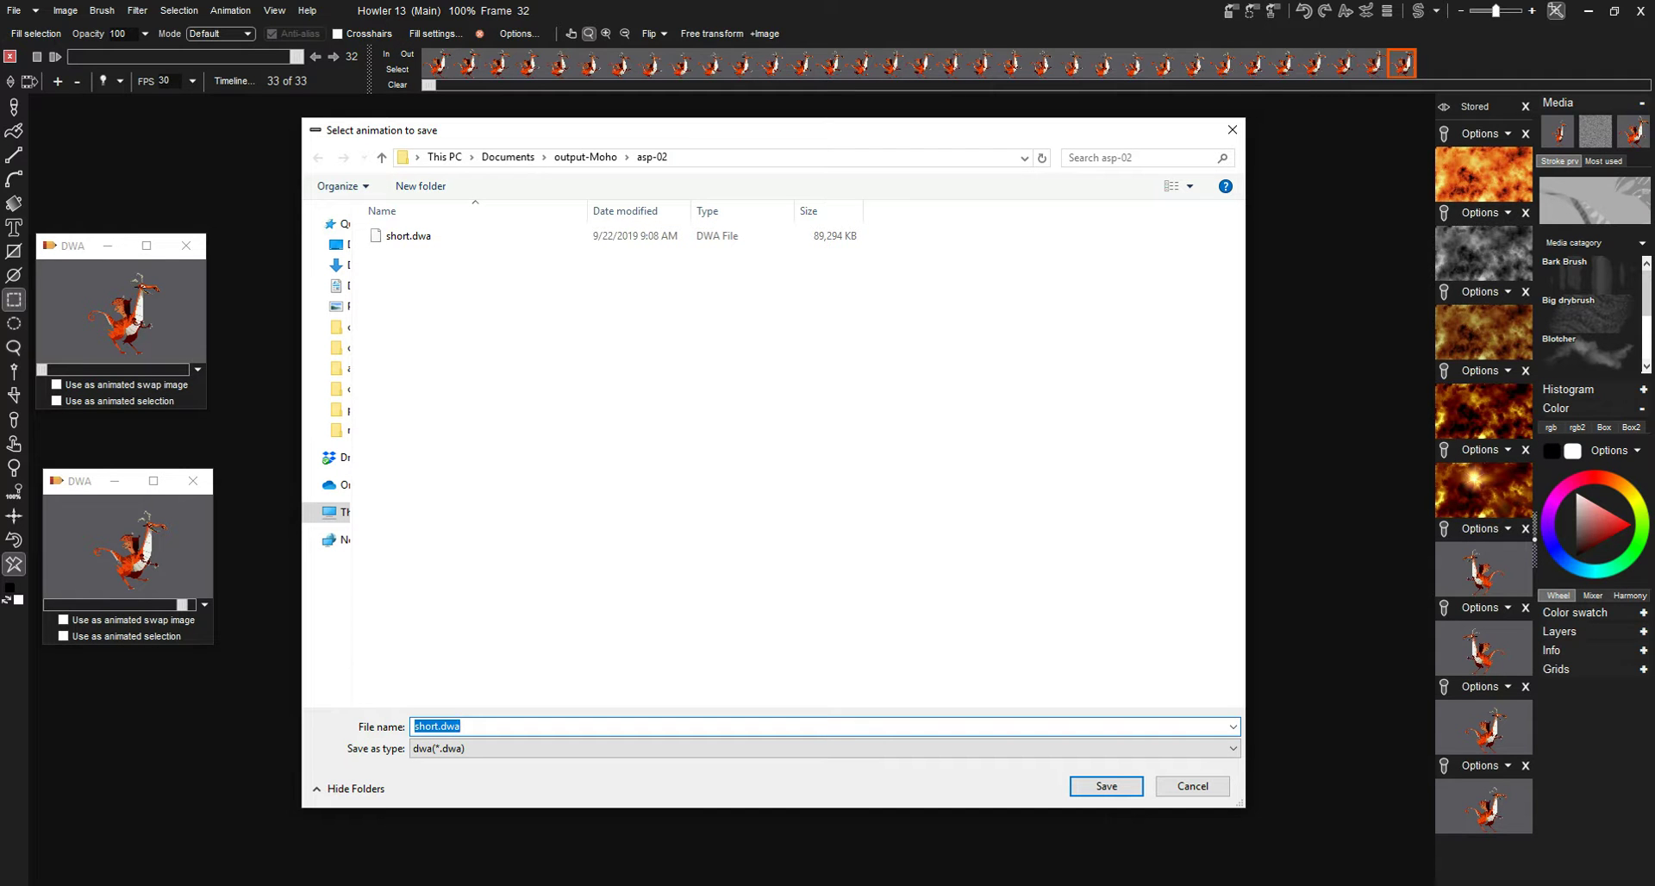
type("short2-cropped-resamples")
key("BackSpace")
type("d-580x580")
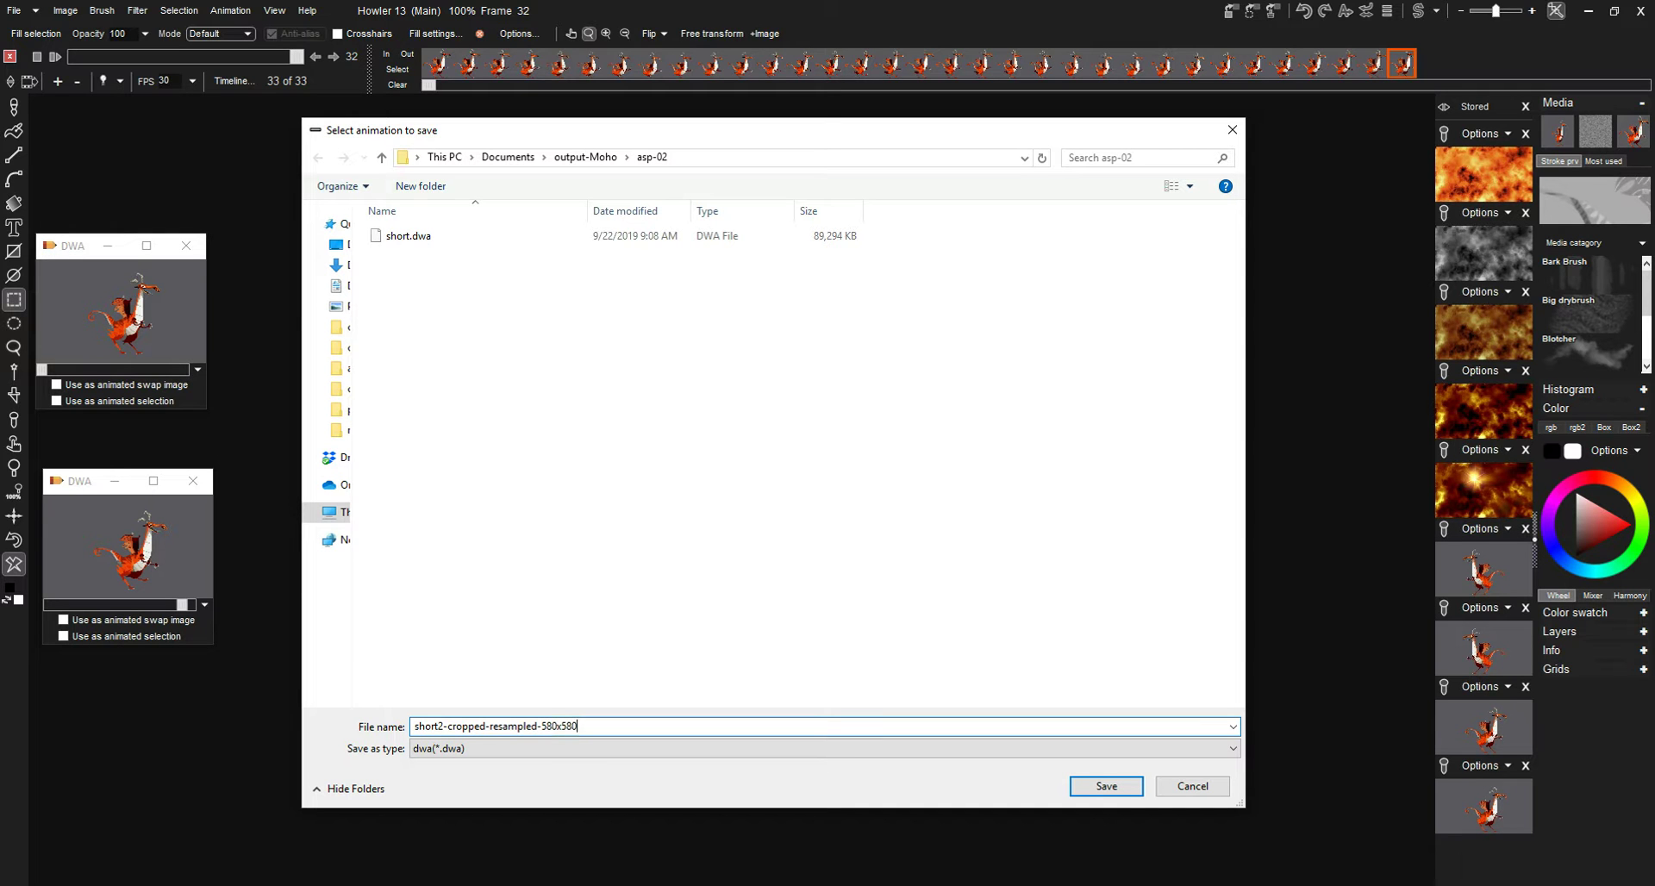
type(".dwa")
left_click(1107, 786)
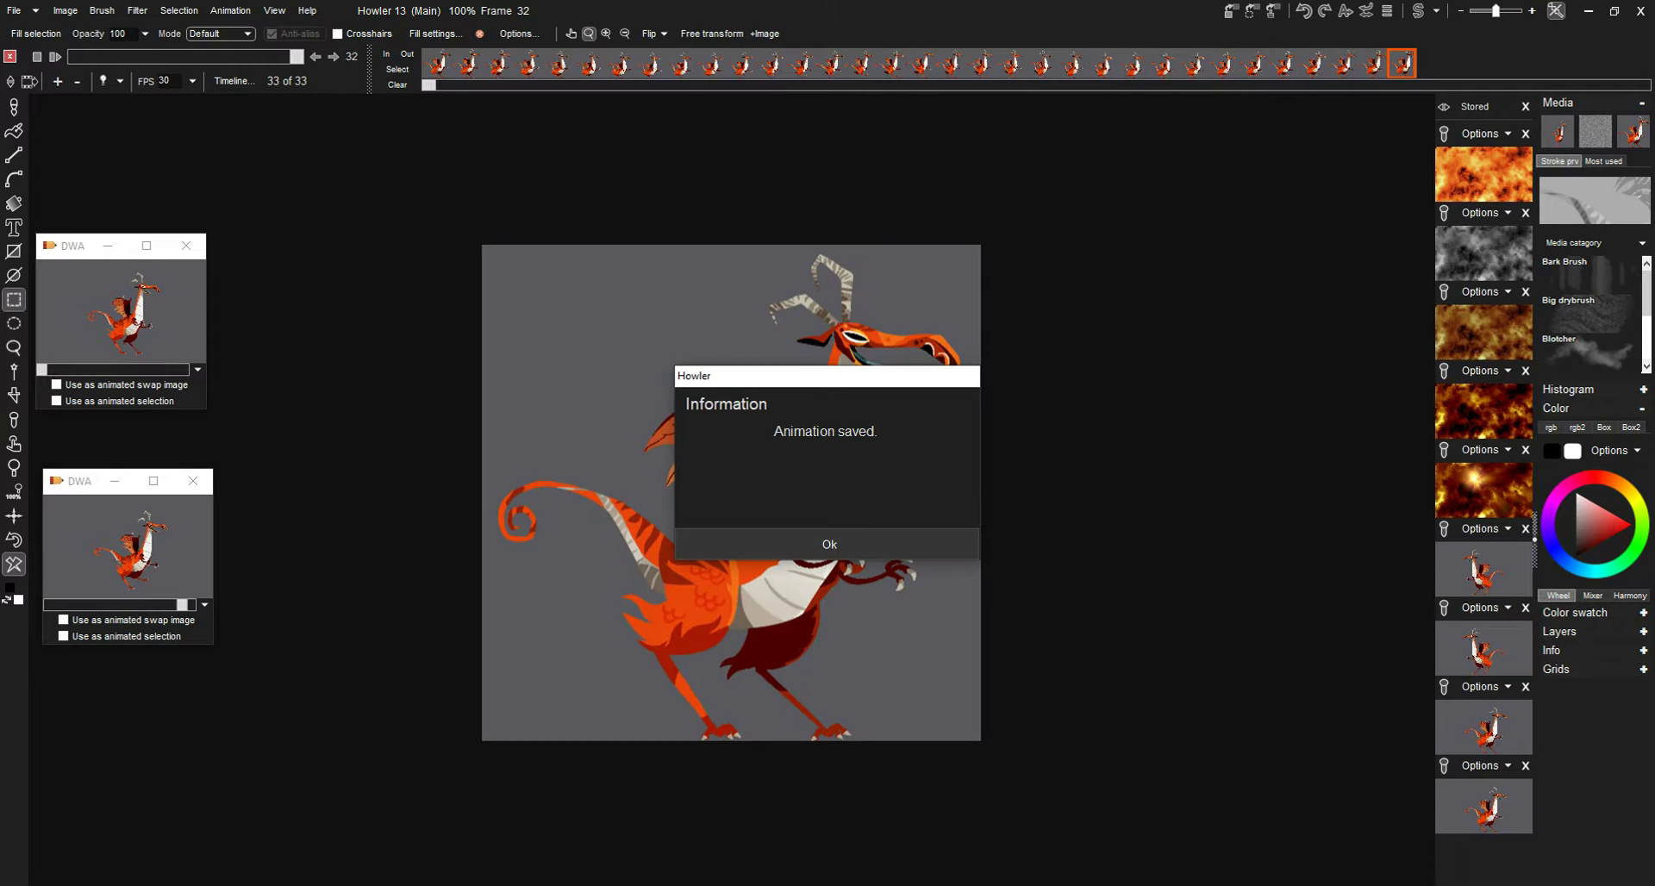
left_click(831, 544)
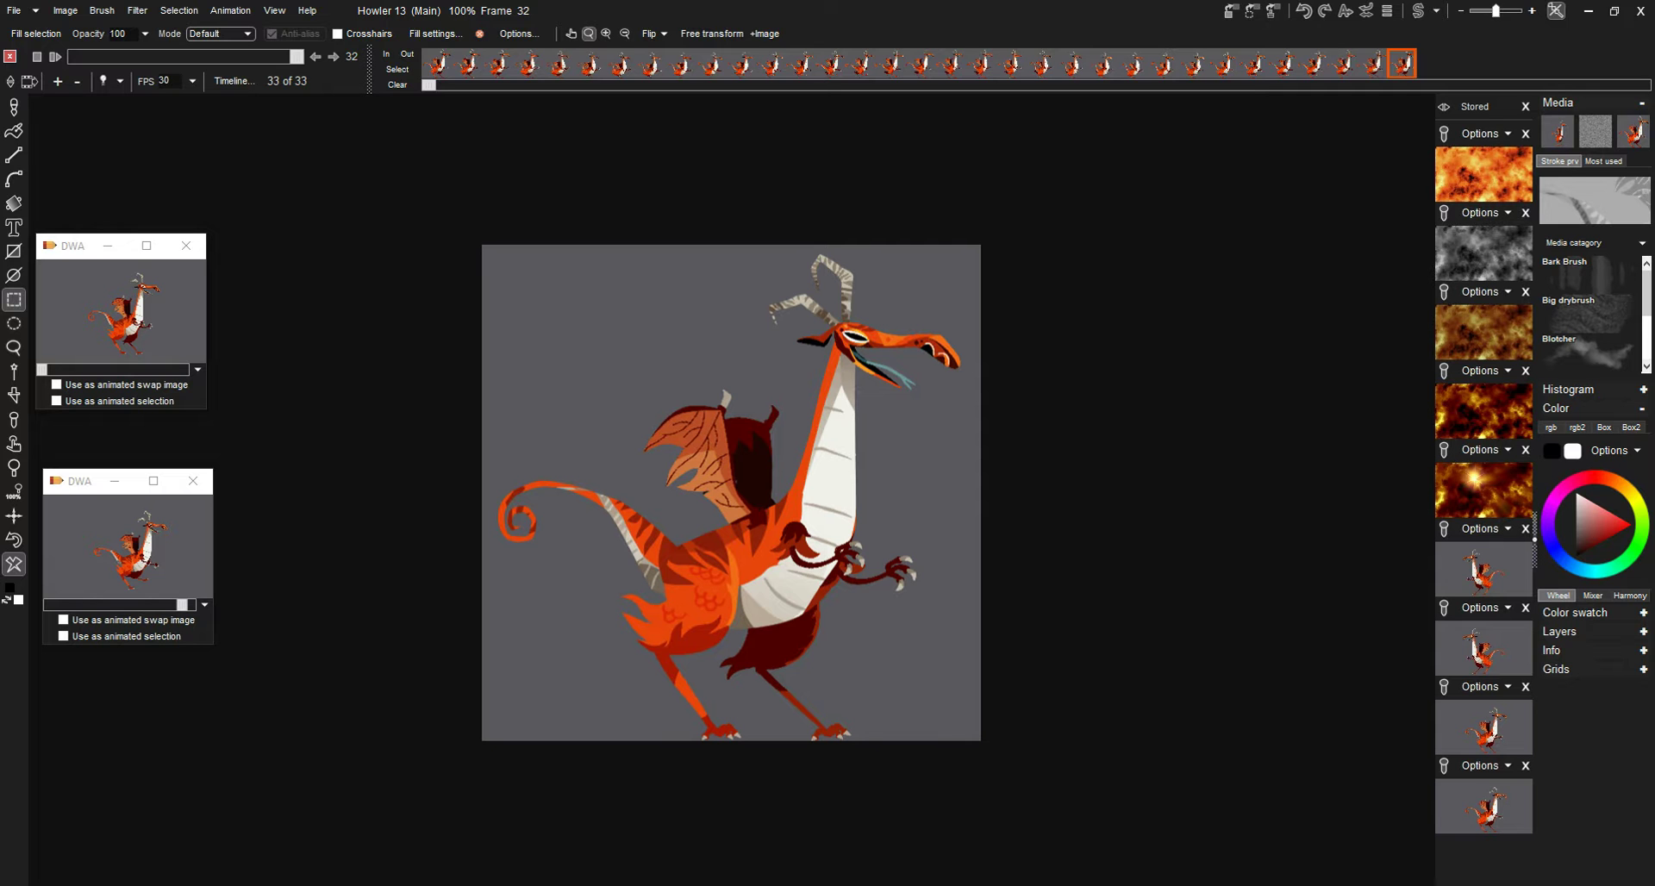
Open the saved animation short2-cropped-resampled-580x580.dwa in place of the full-size one
left_click_drag(121, 246, 158, 195)
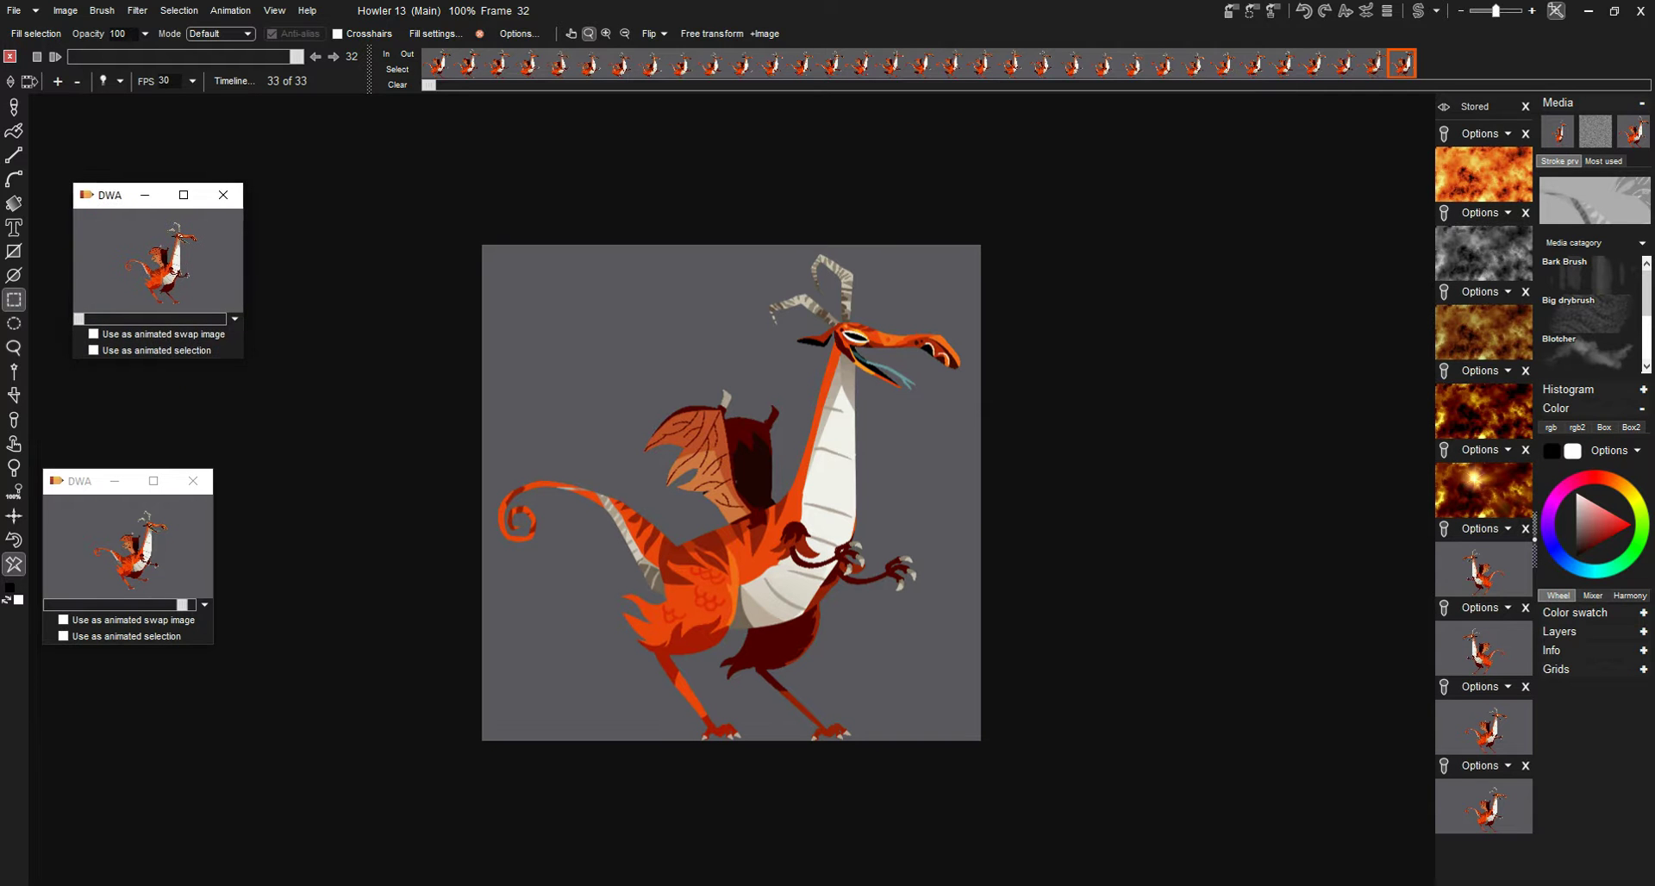
left_click(883, 504)
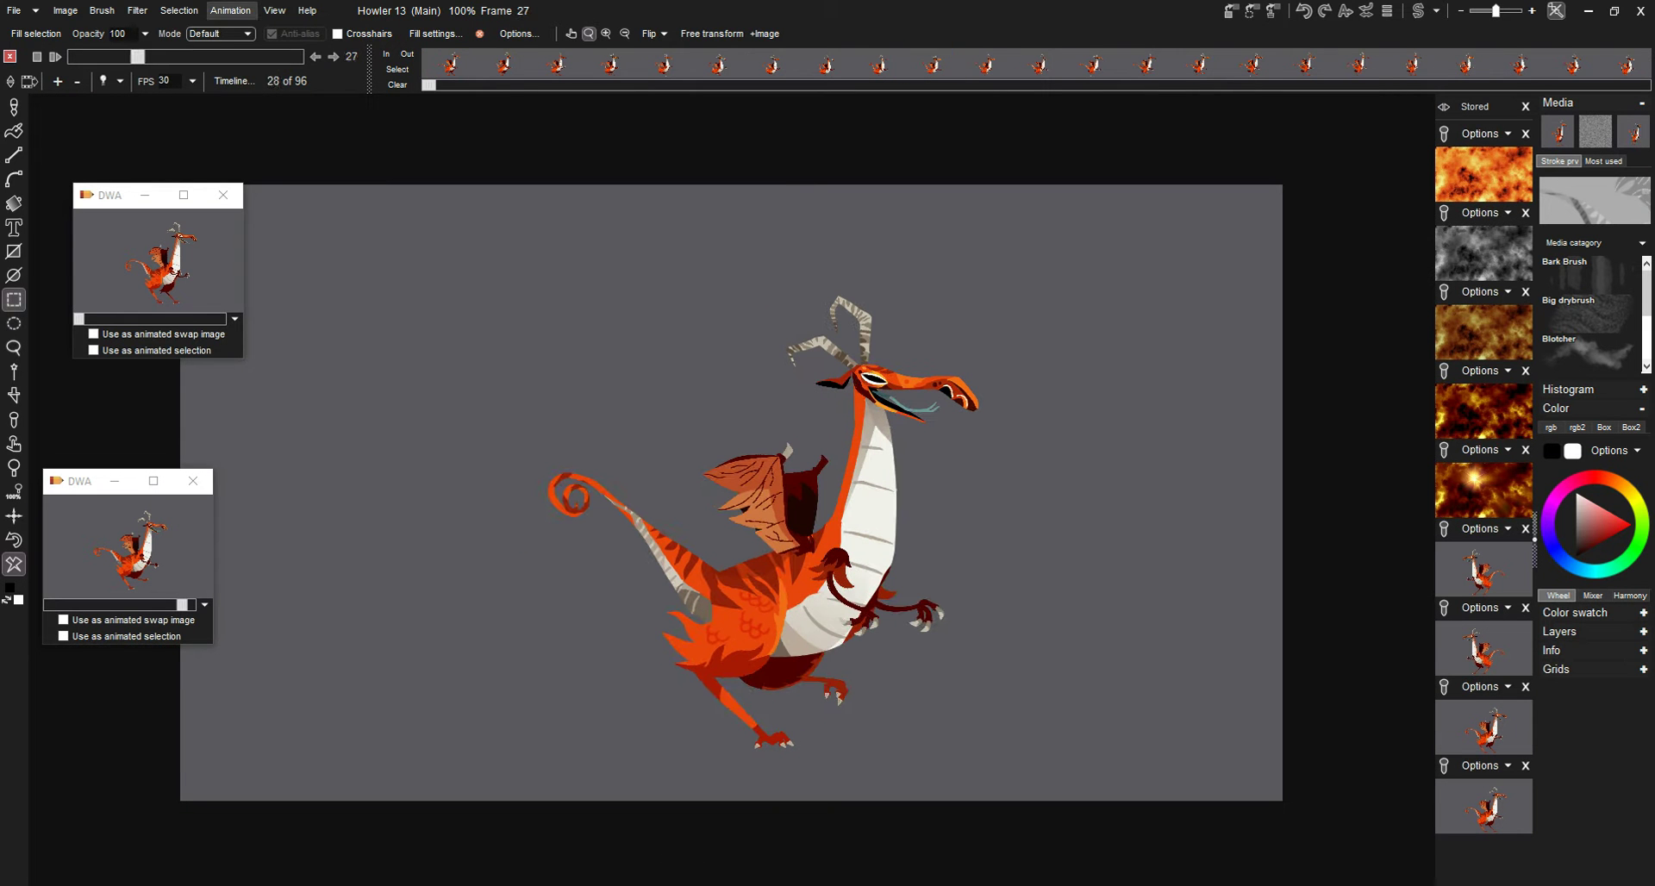
left_click(230, 10)
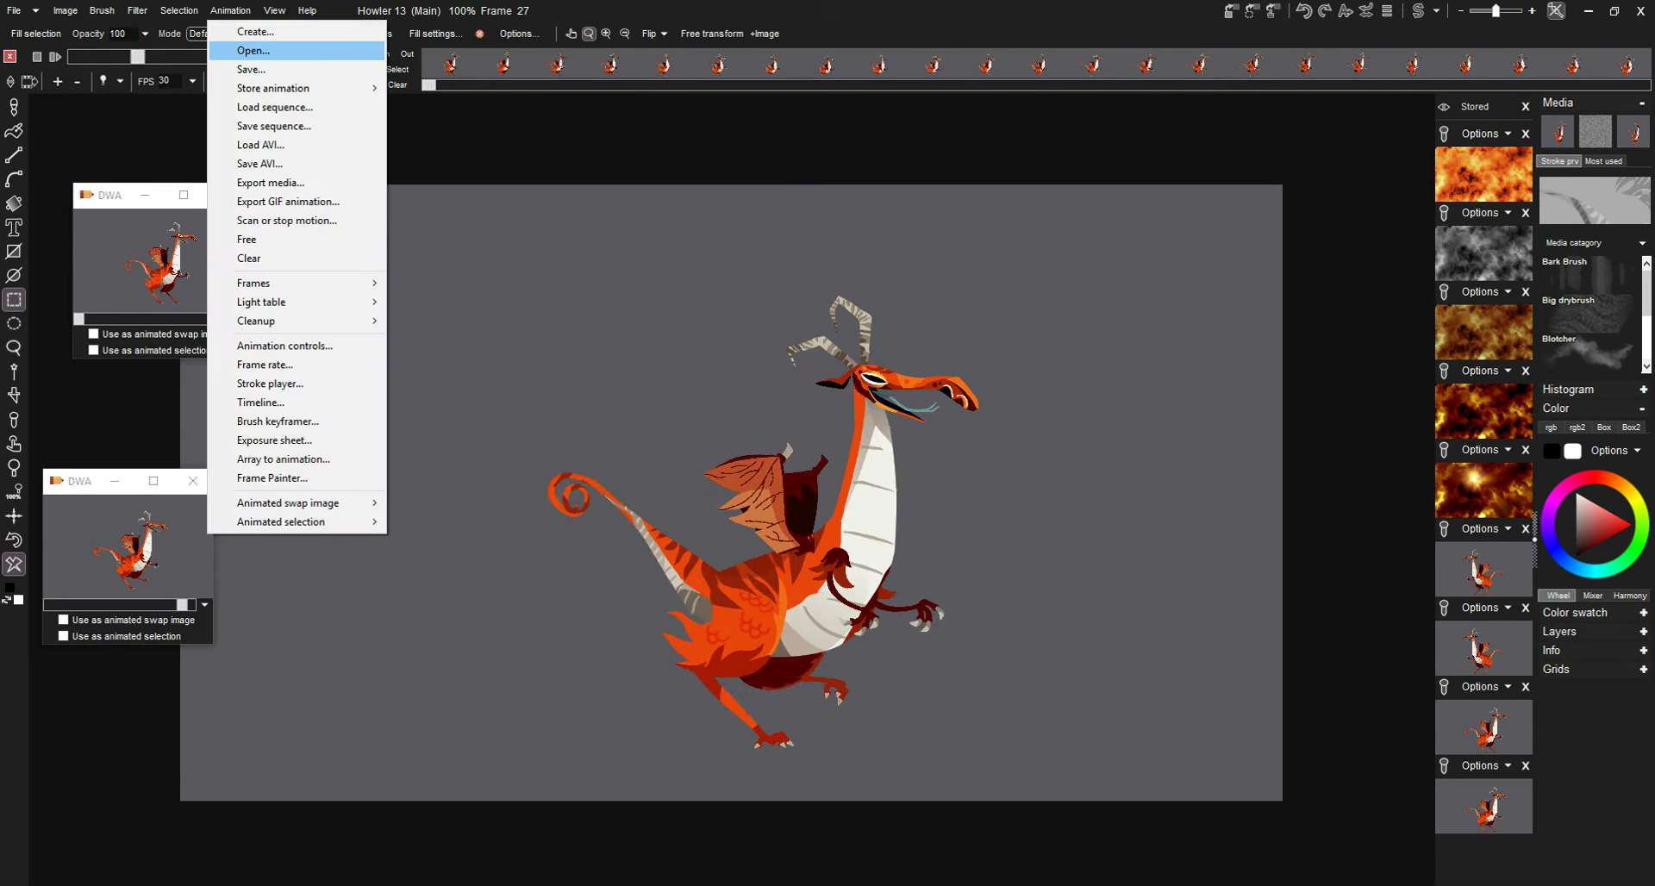
left_click(253, 50)
left_click(720, 531)
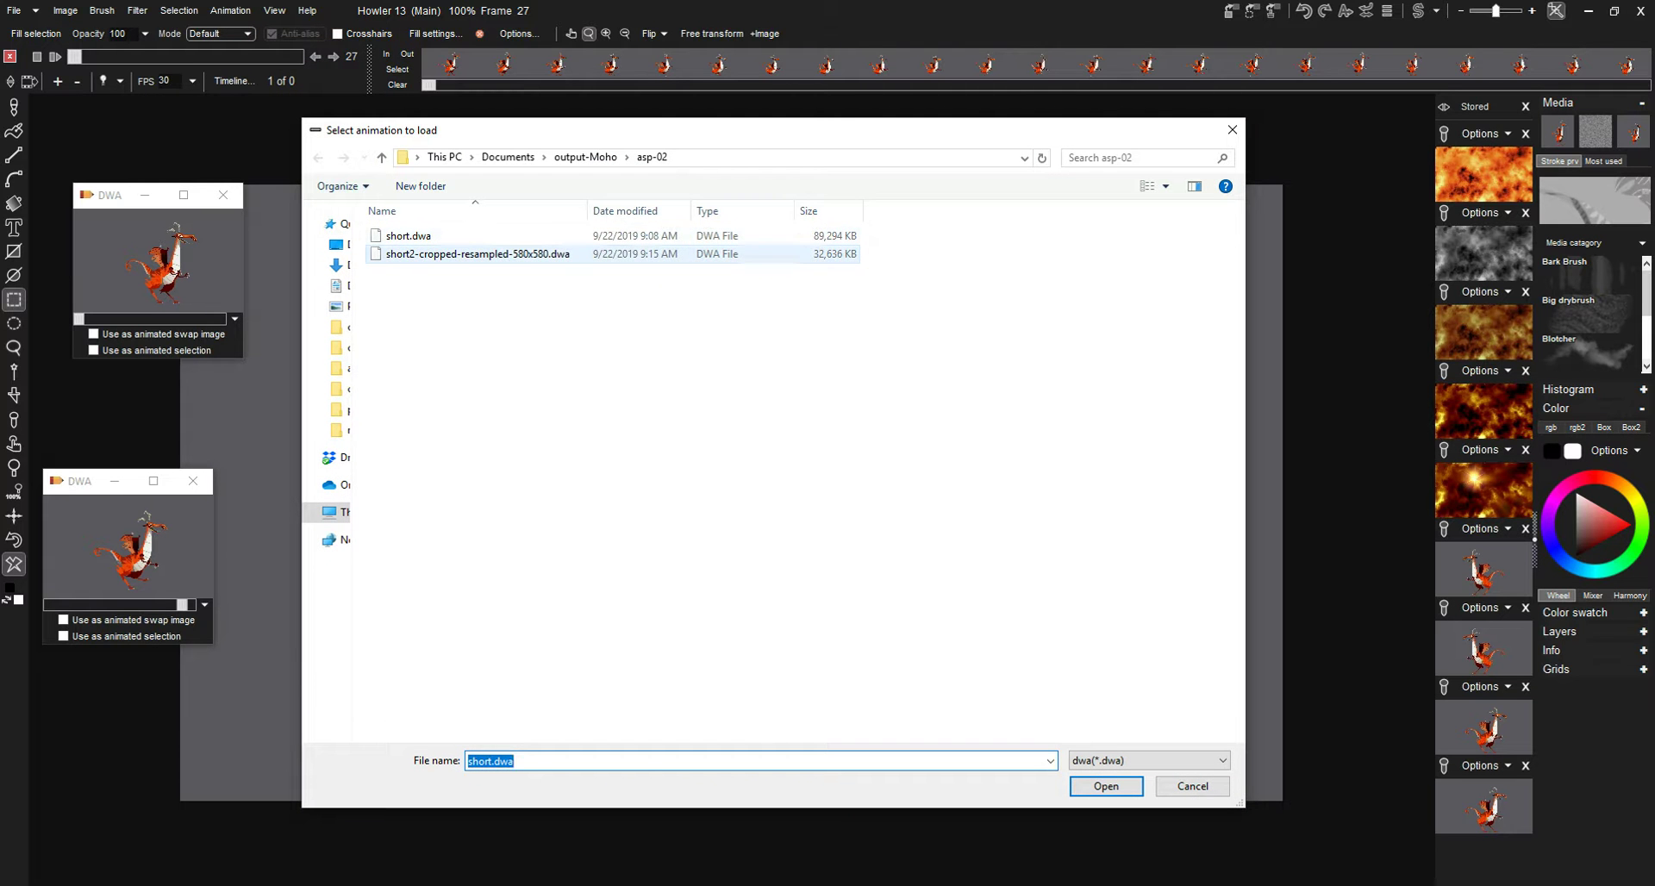
left_click(479, 255)
left_click(1105, 787)
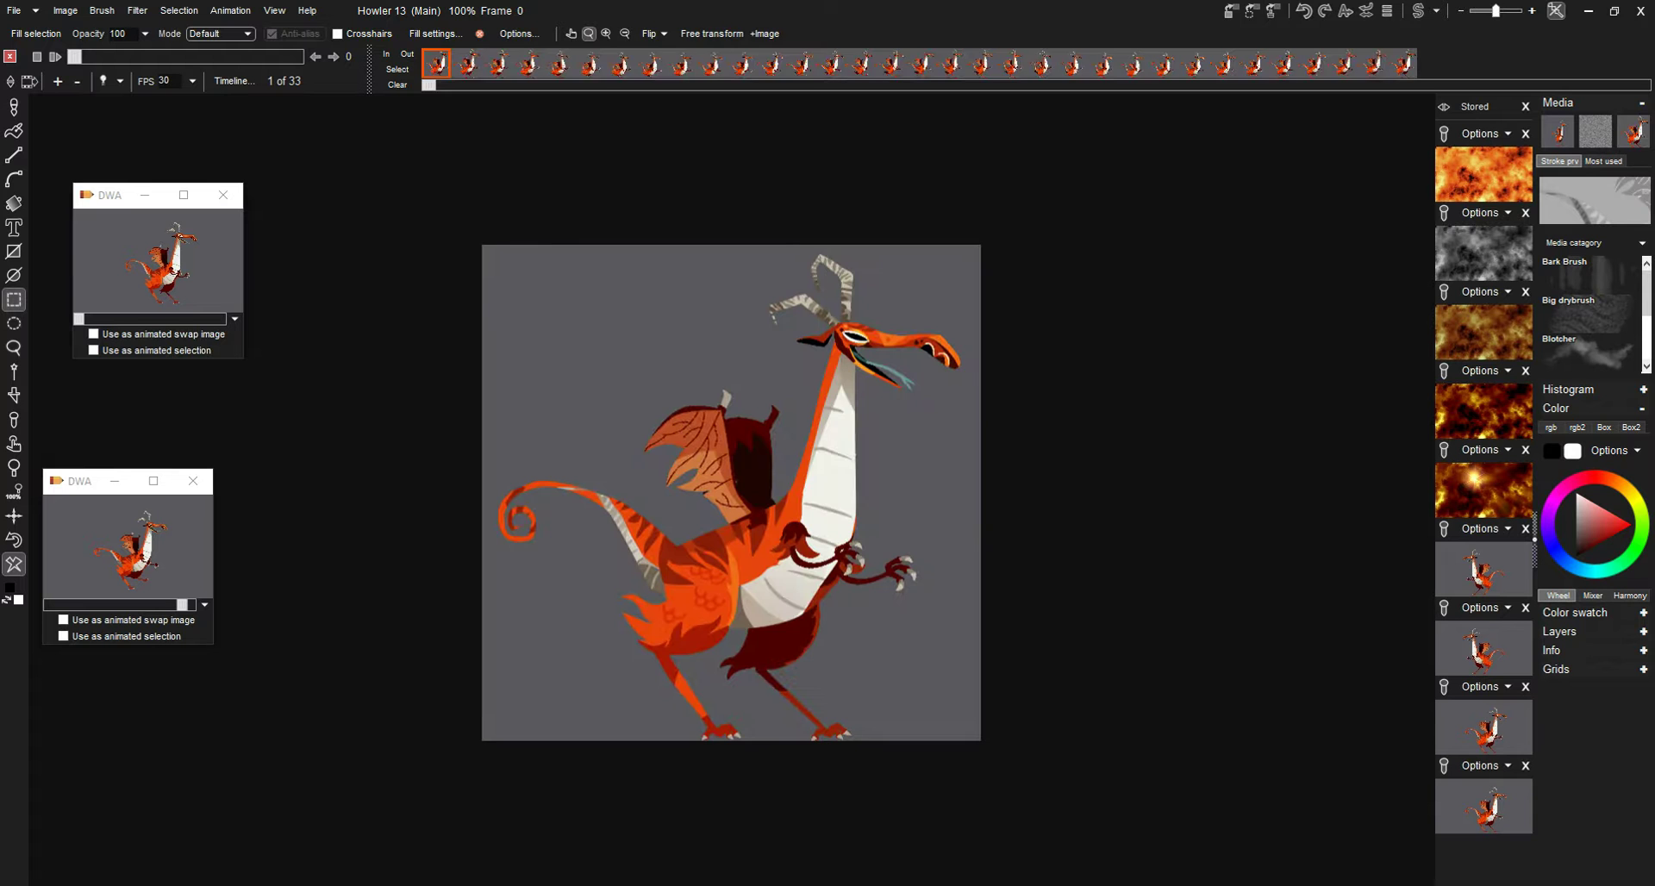
Check the image's buffer size, play the loaded animation and return to its first frame
left_click(65, 10)
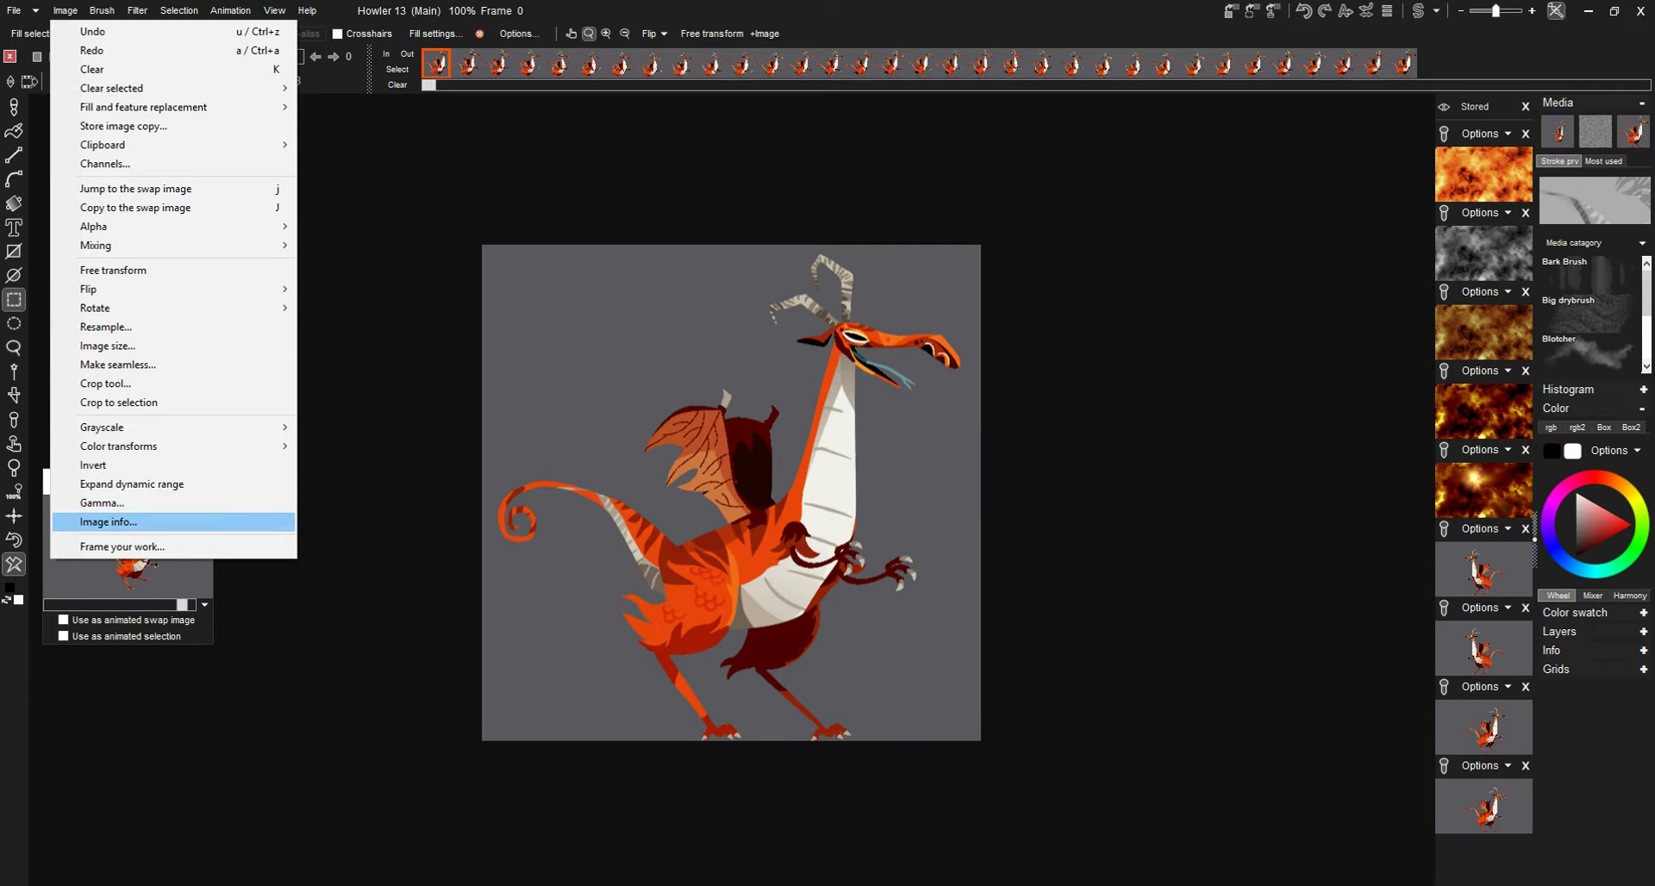
left_click(108, 521)
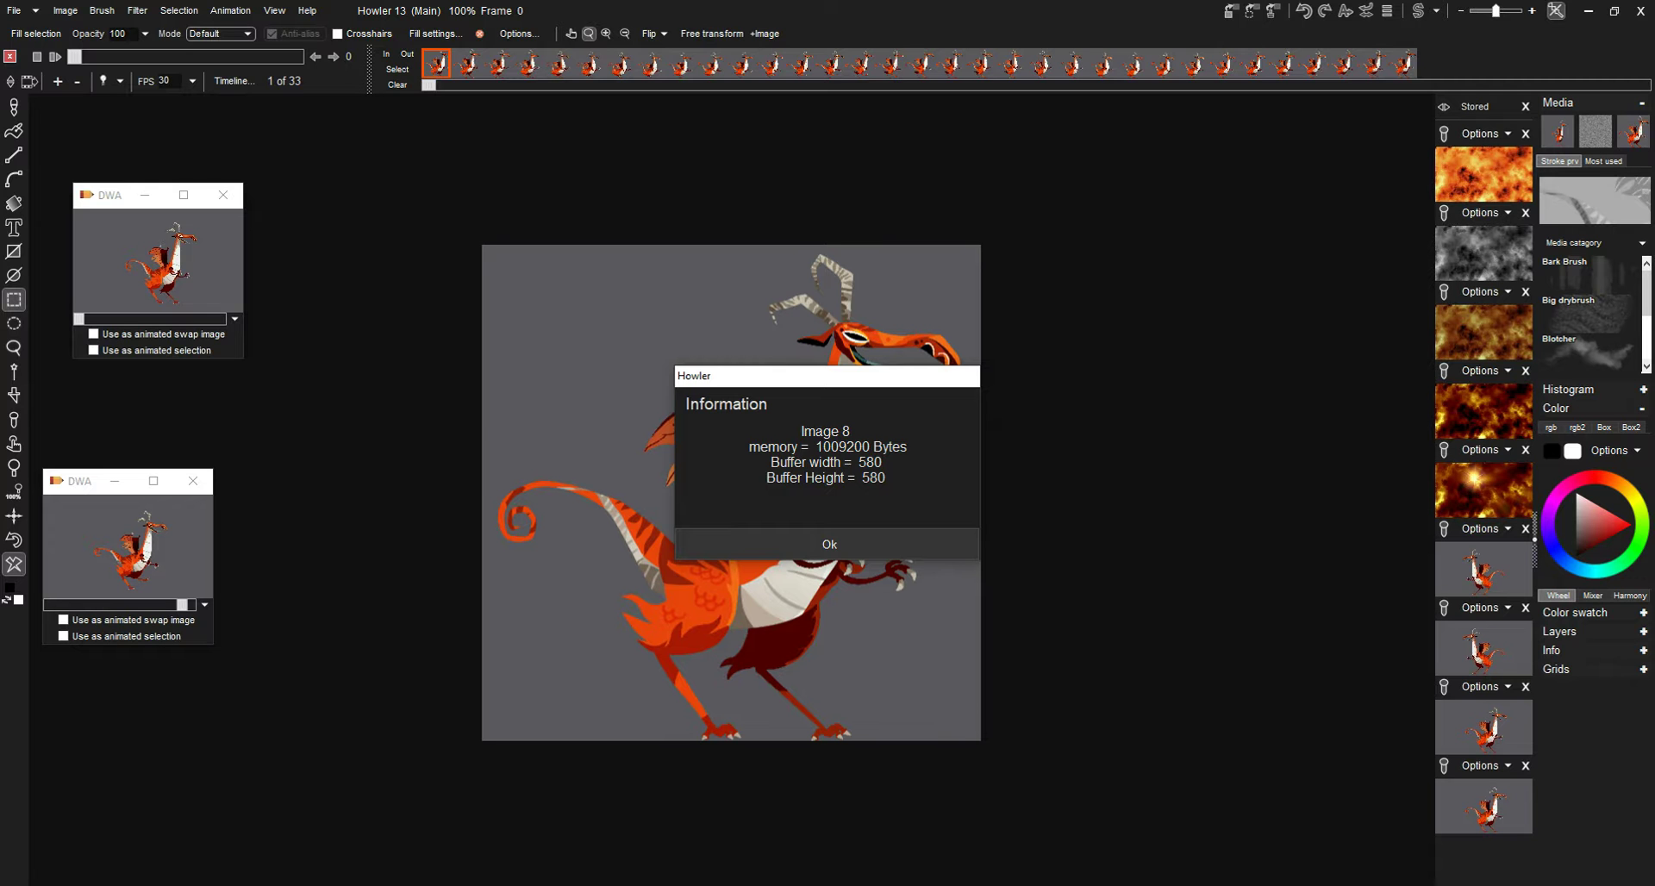
key("Return")
key("space")
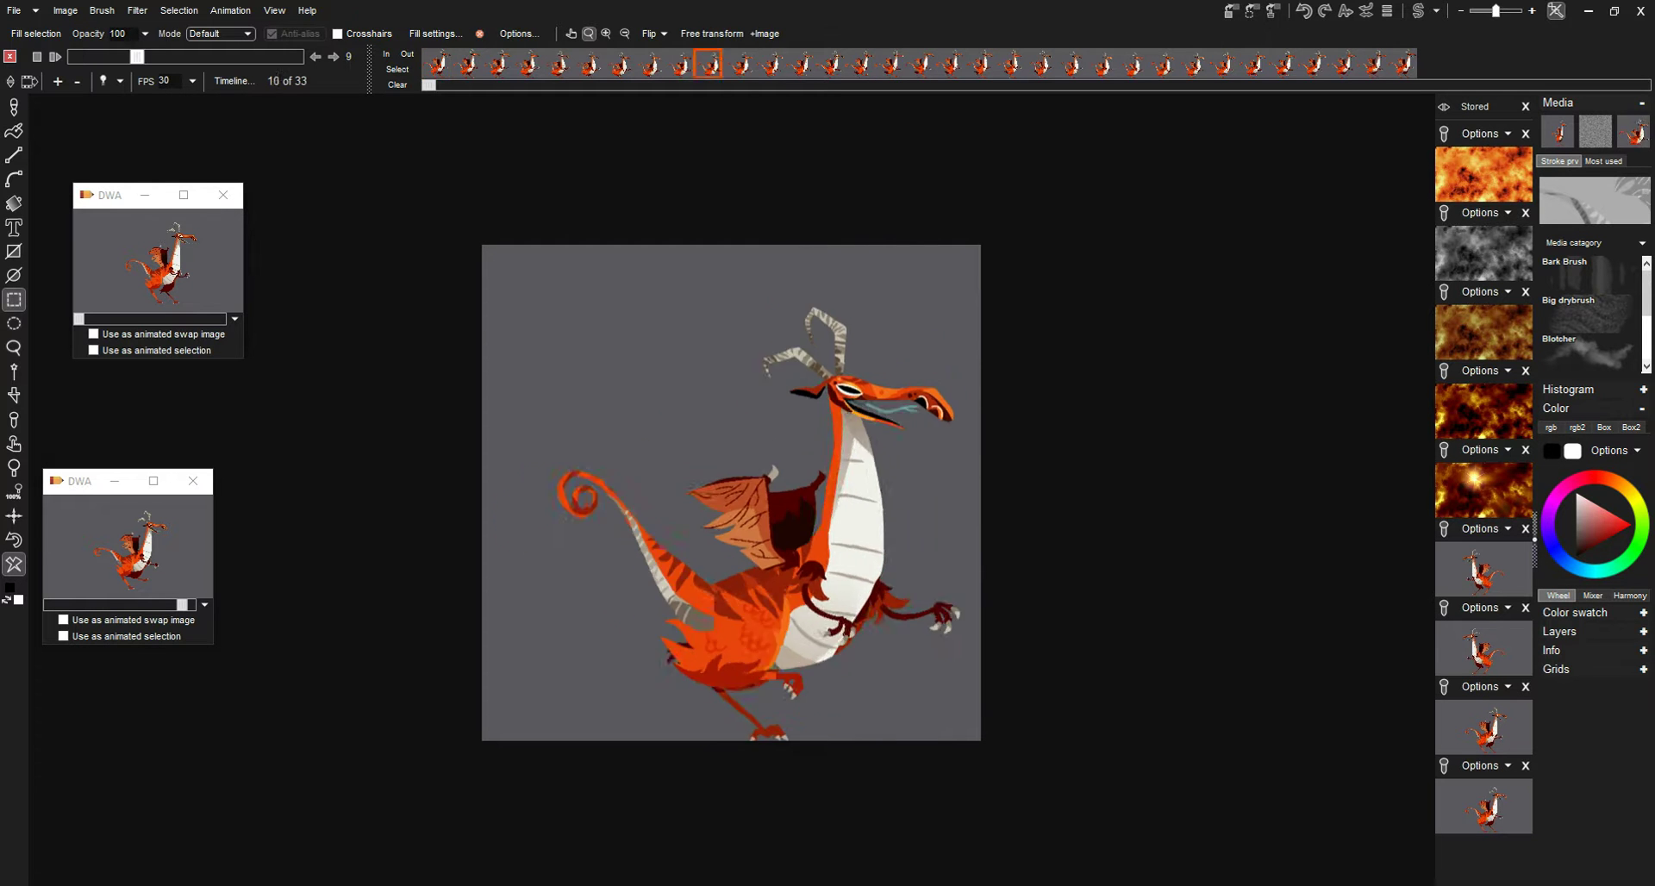
left_click_drag(124, 57, 57, 56)
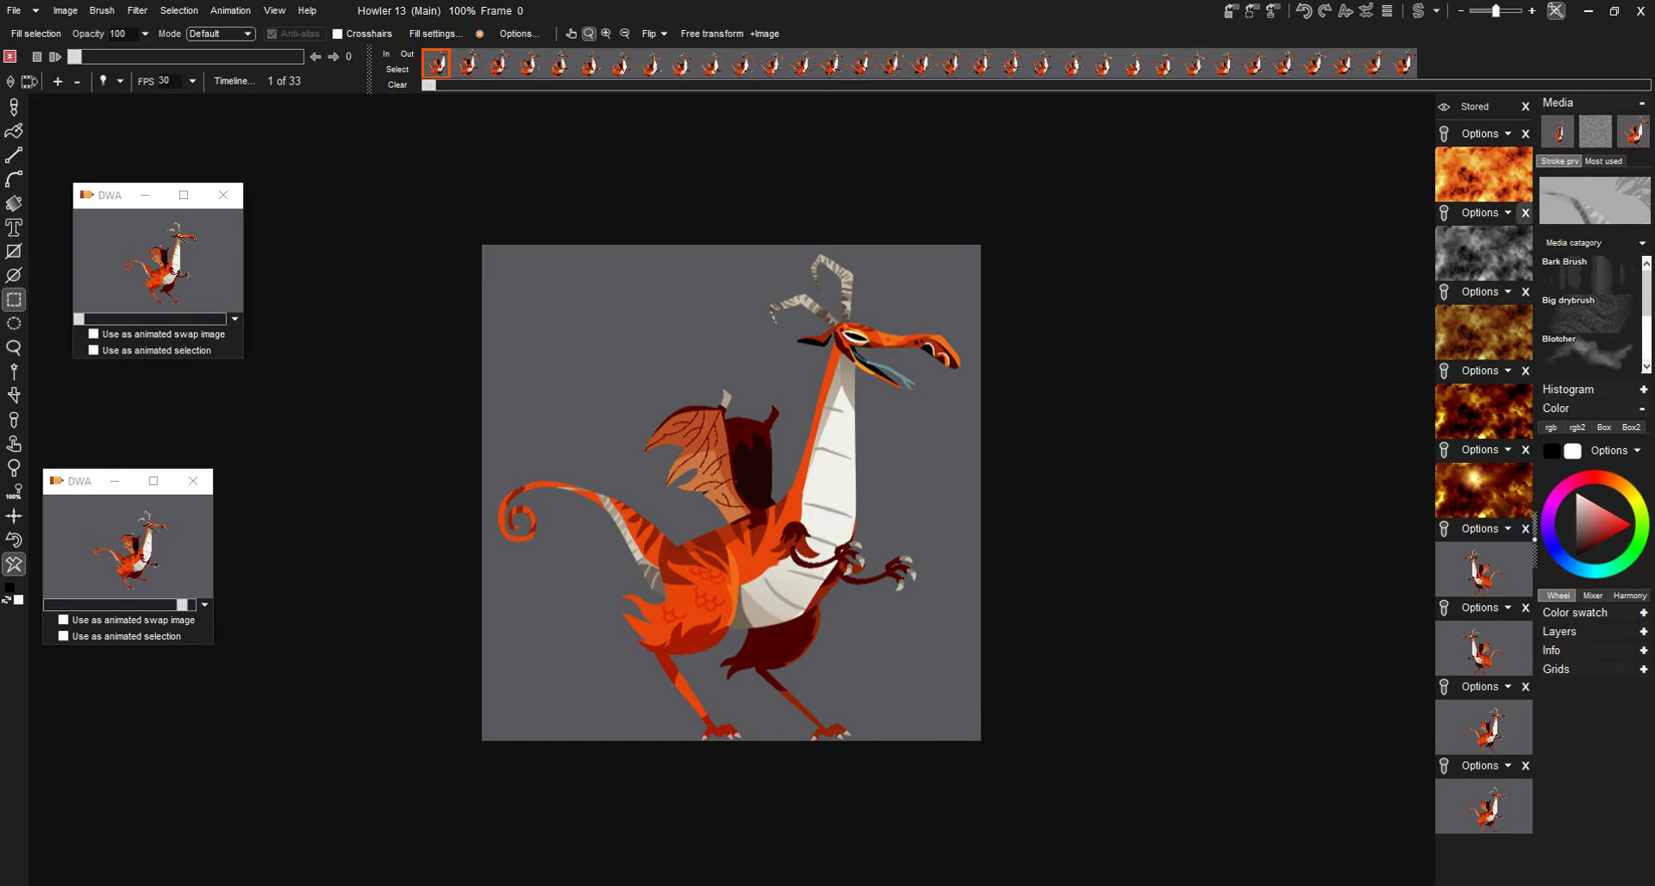
Free the current animation from memory and hide the animation controls
left_click(1483, 133)
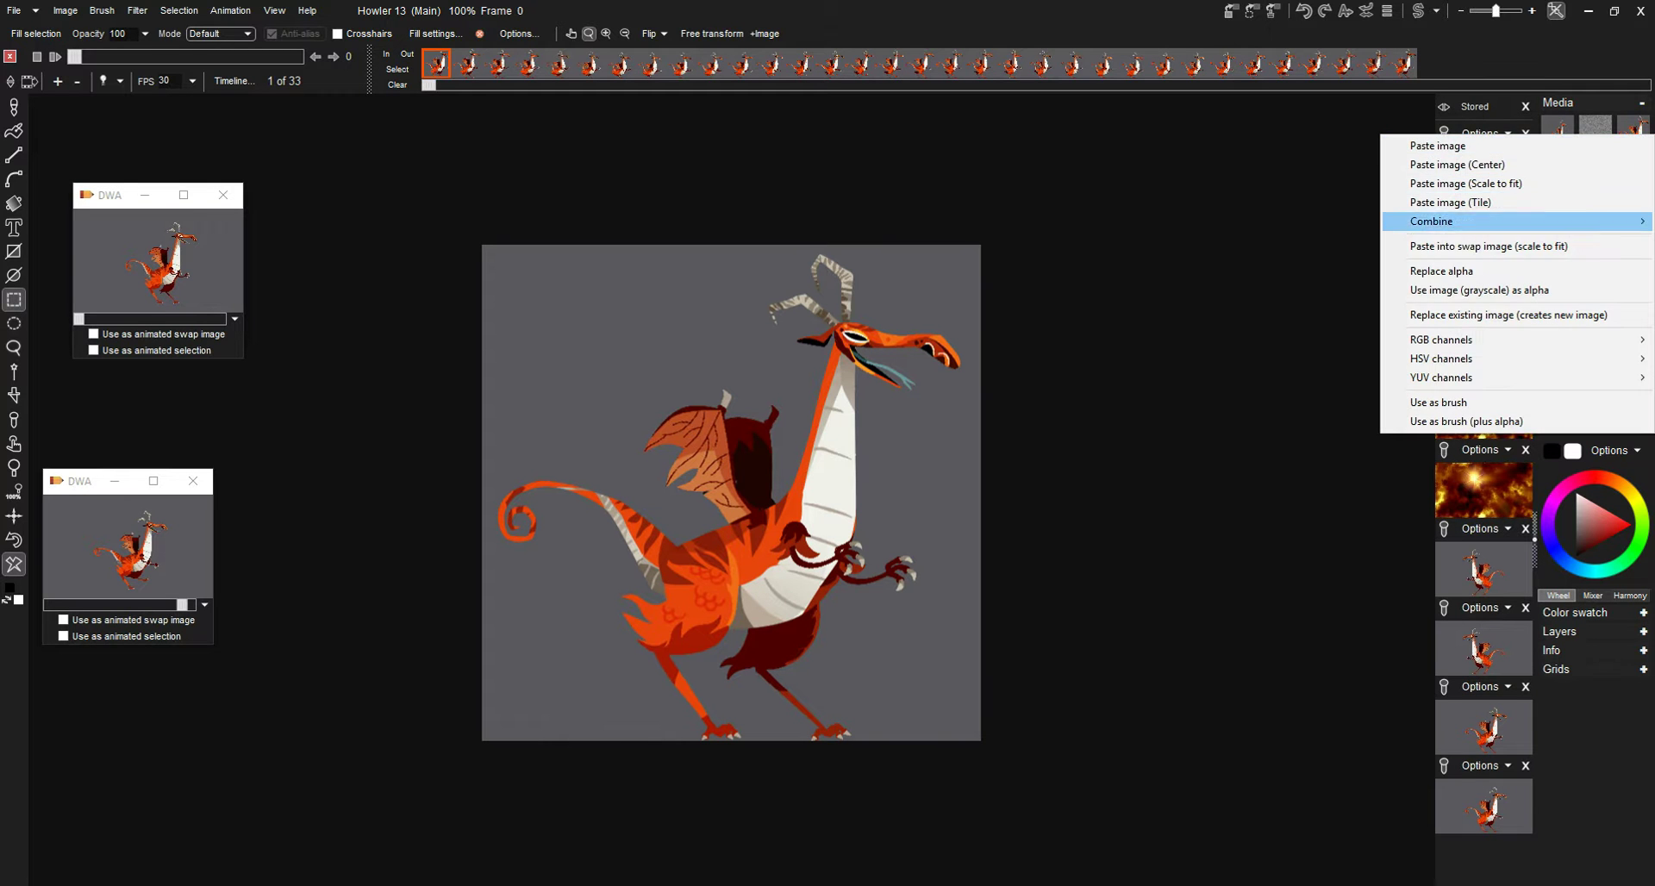
left_click(229, 10)
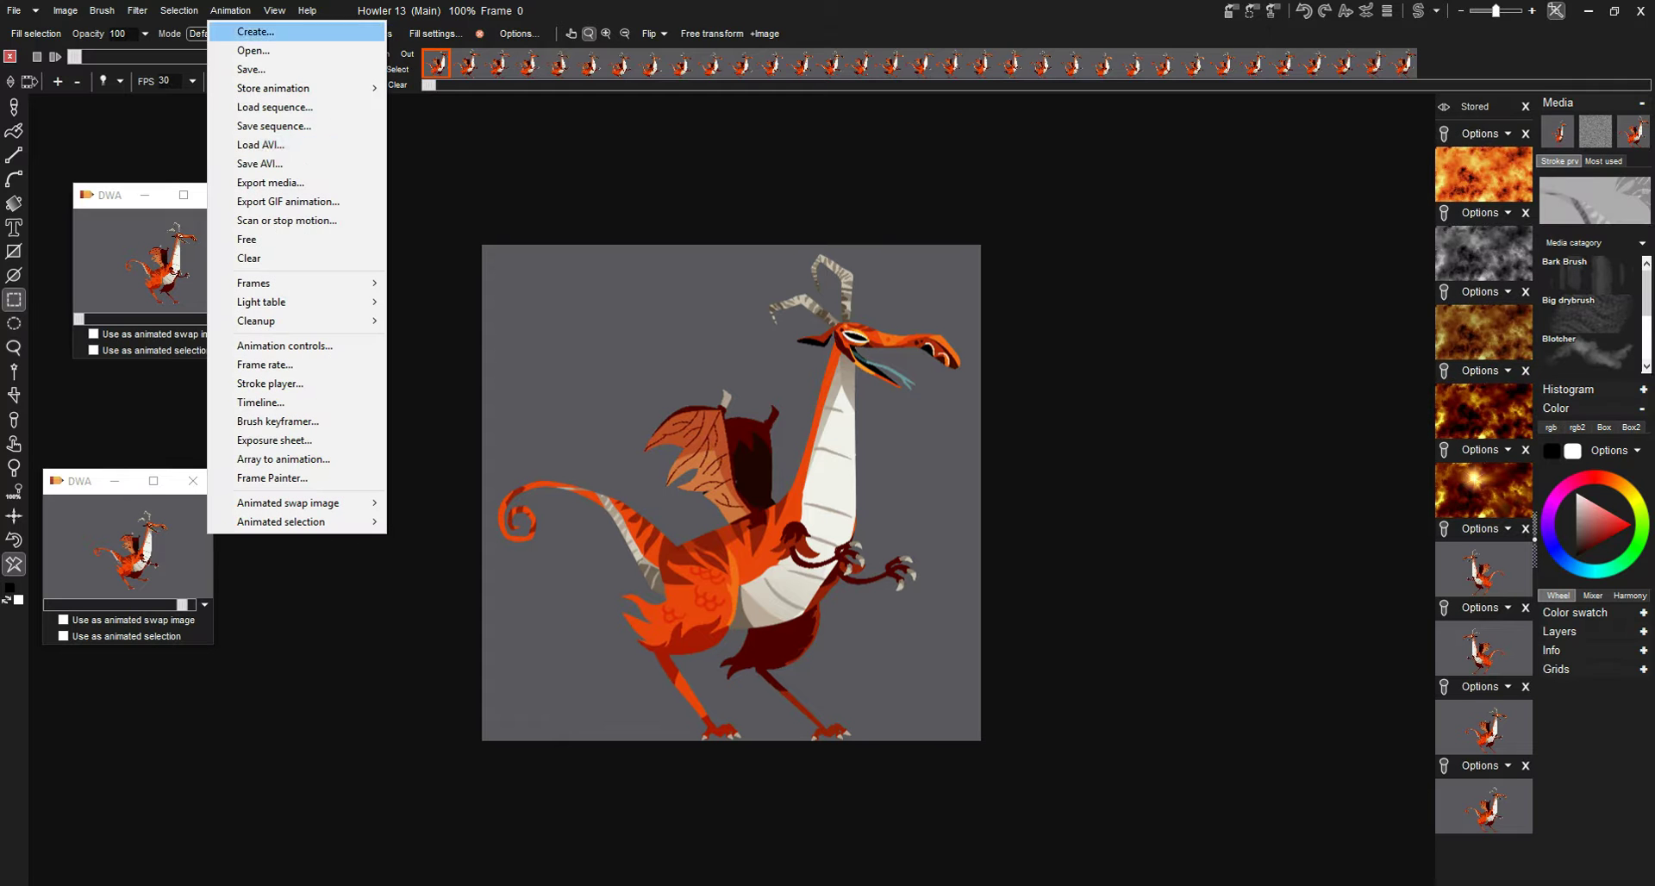
left_click(296, 239)
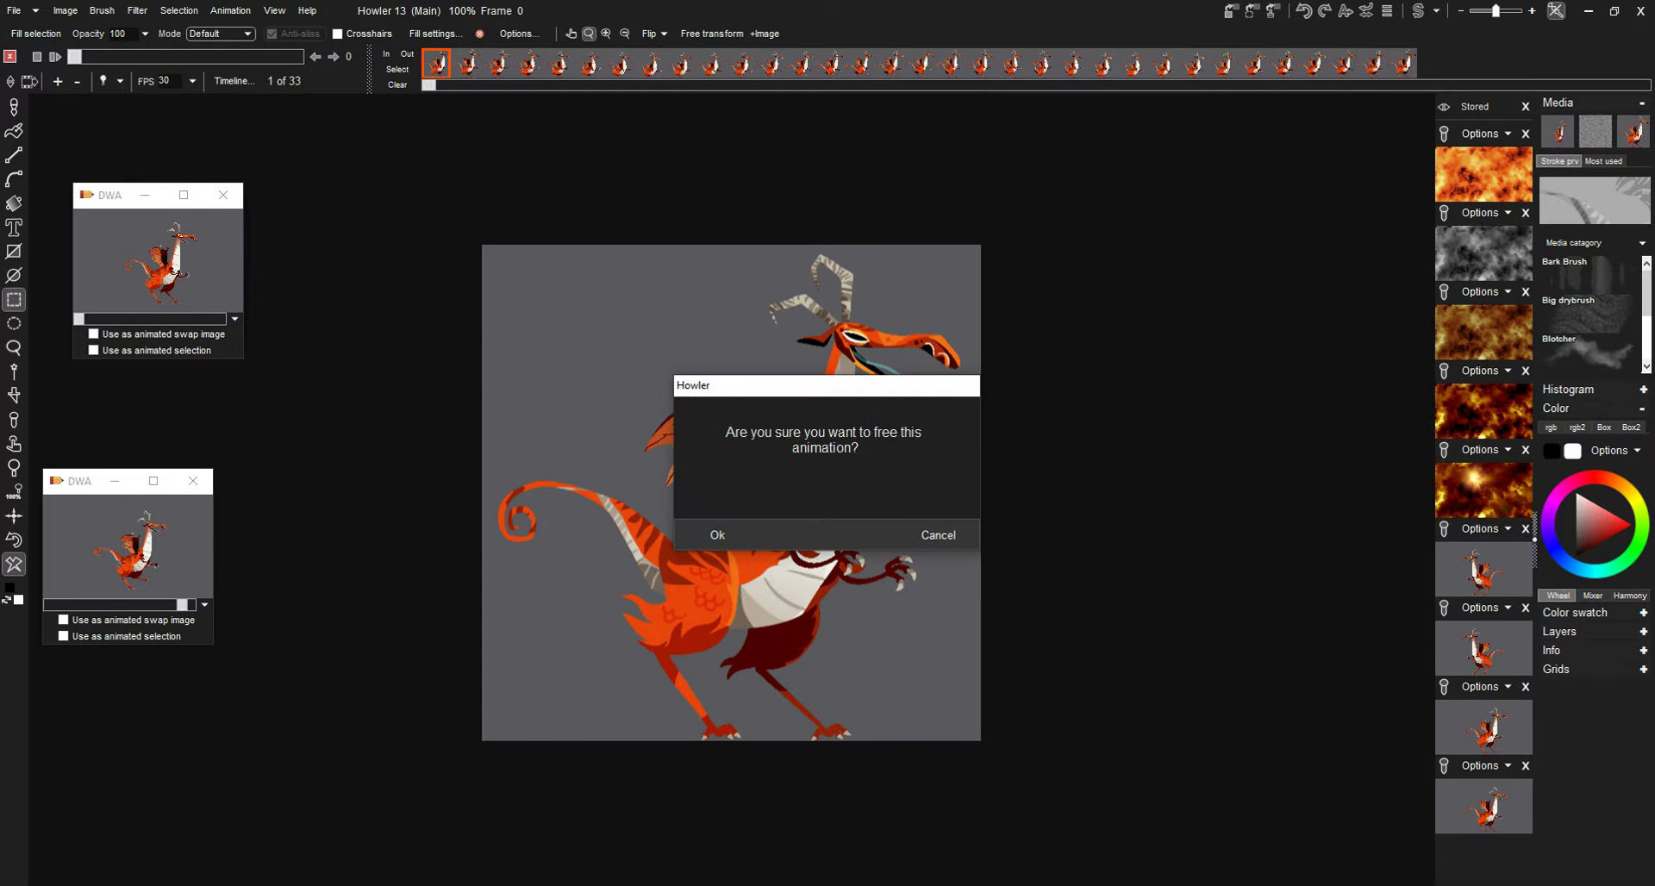
left_click(717, 535)
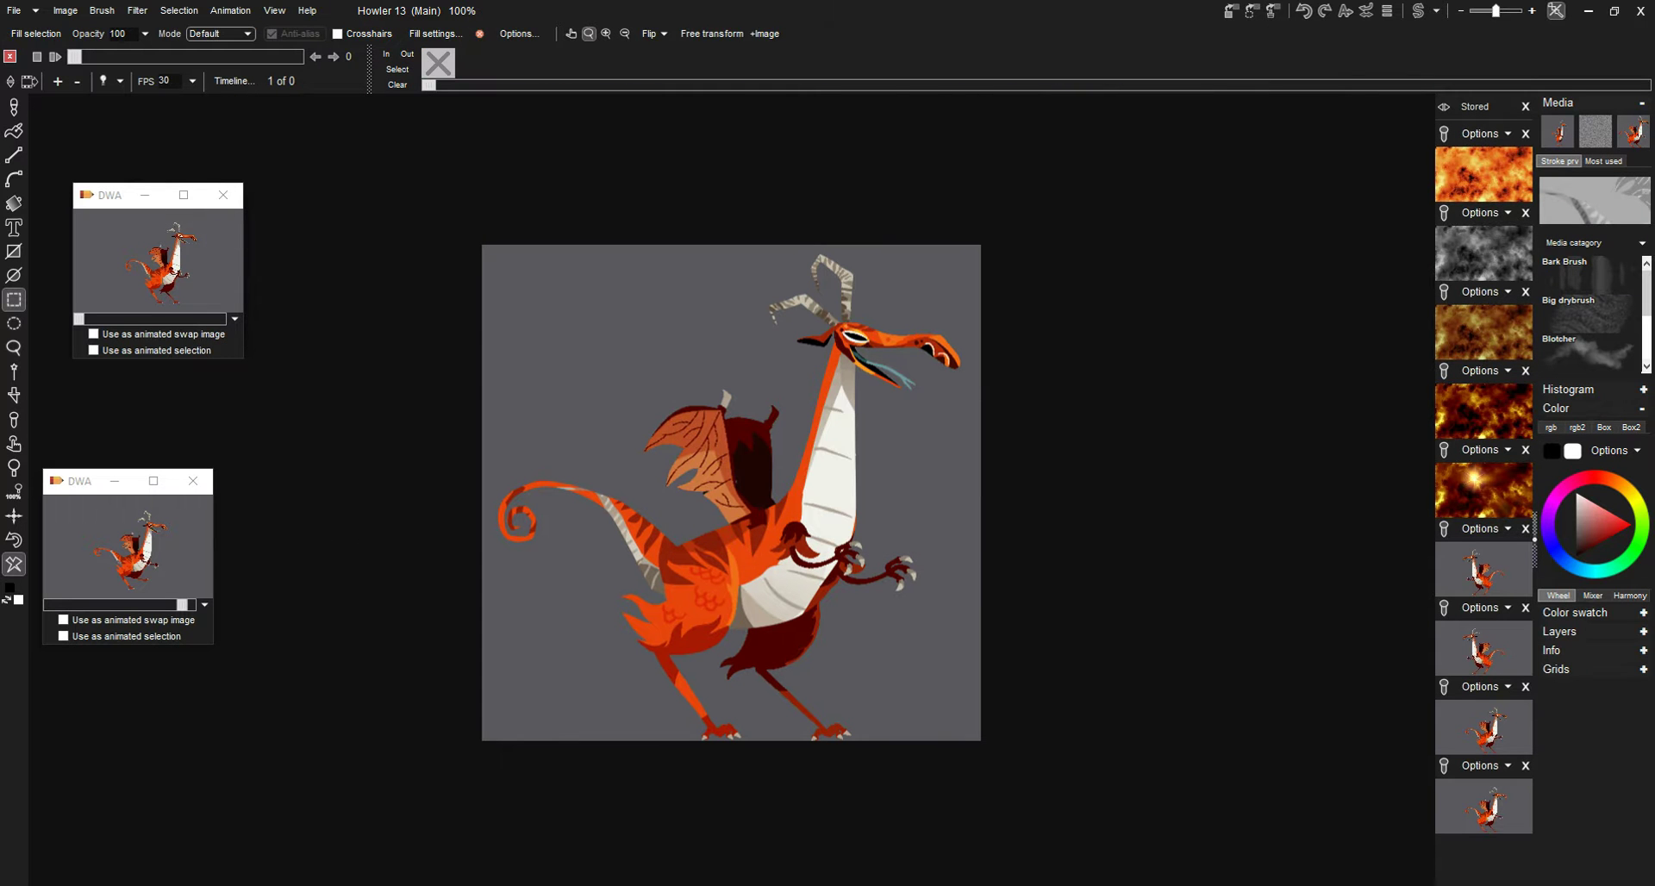
left_click(10, 56)
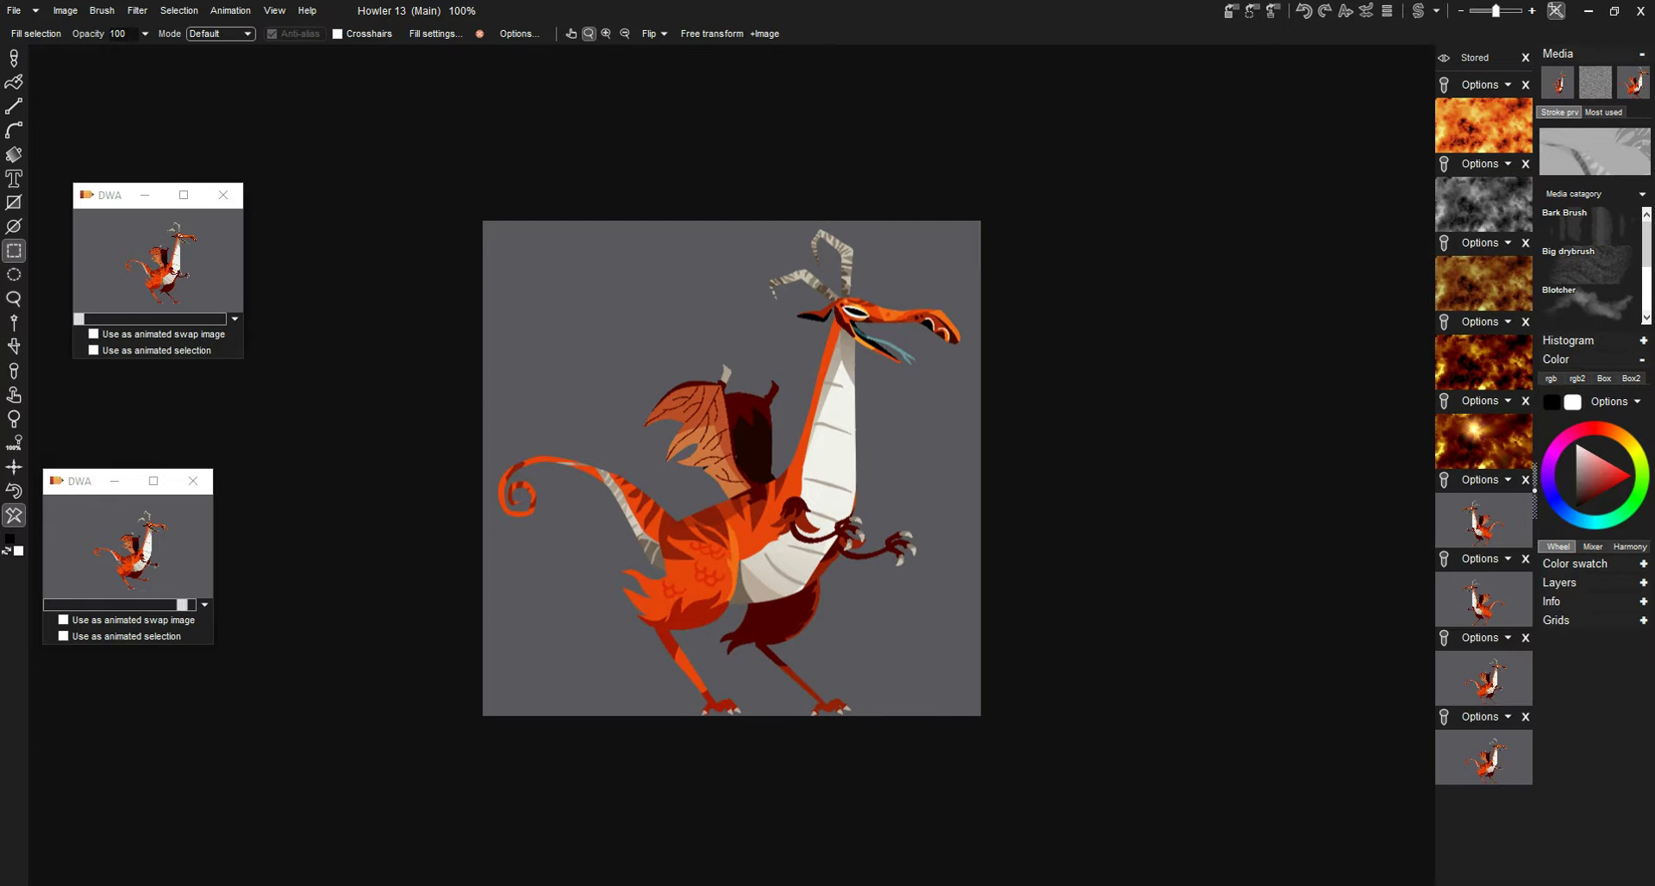
Replace the existing image with the first stored fire plasma image as a new image, and clear the selection
key("j")
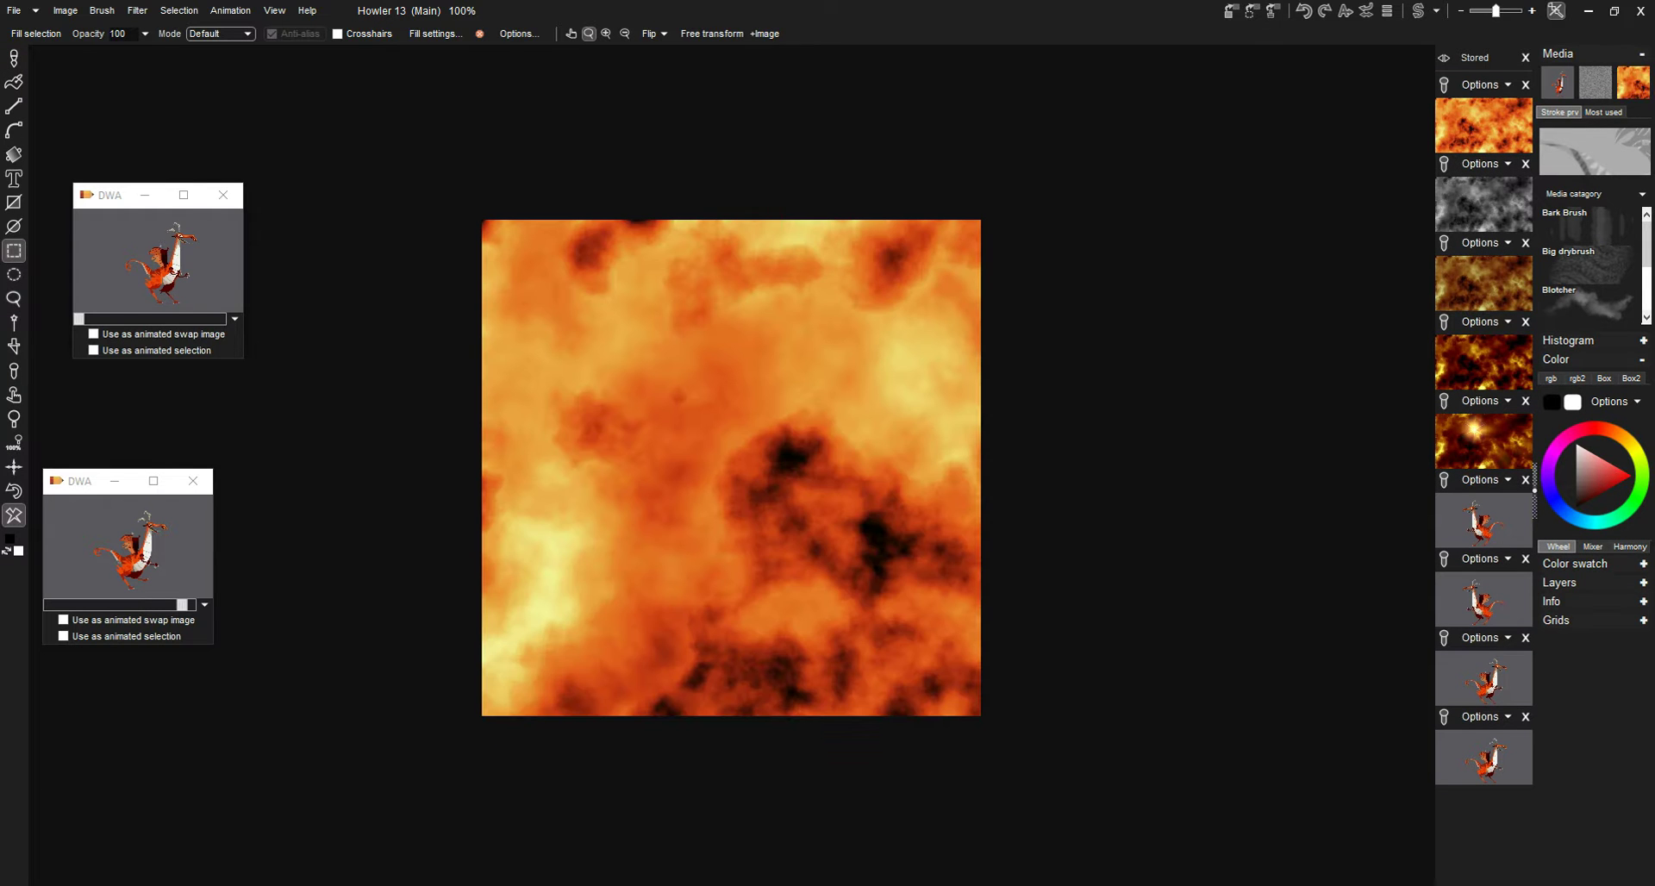
left_click(1483, 84)
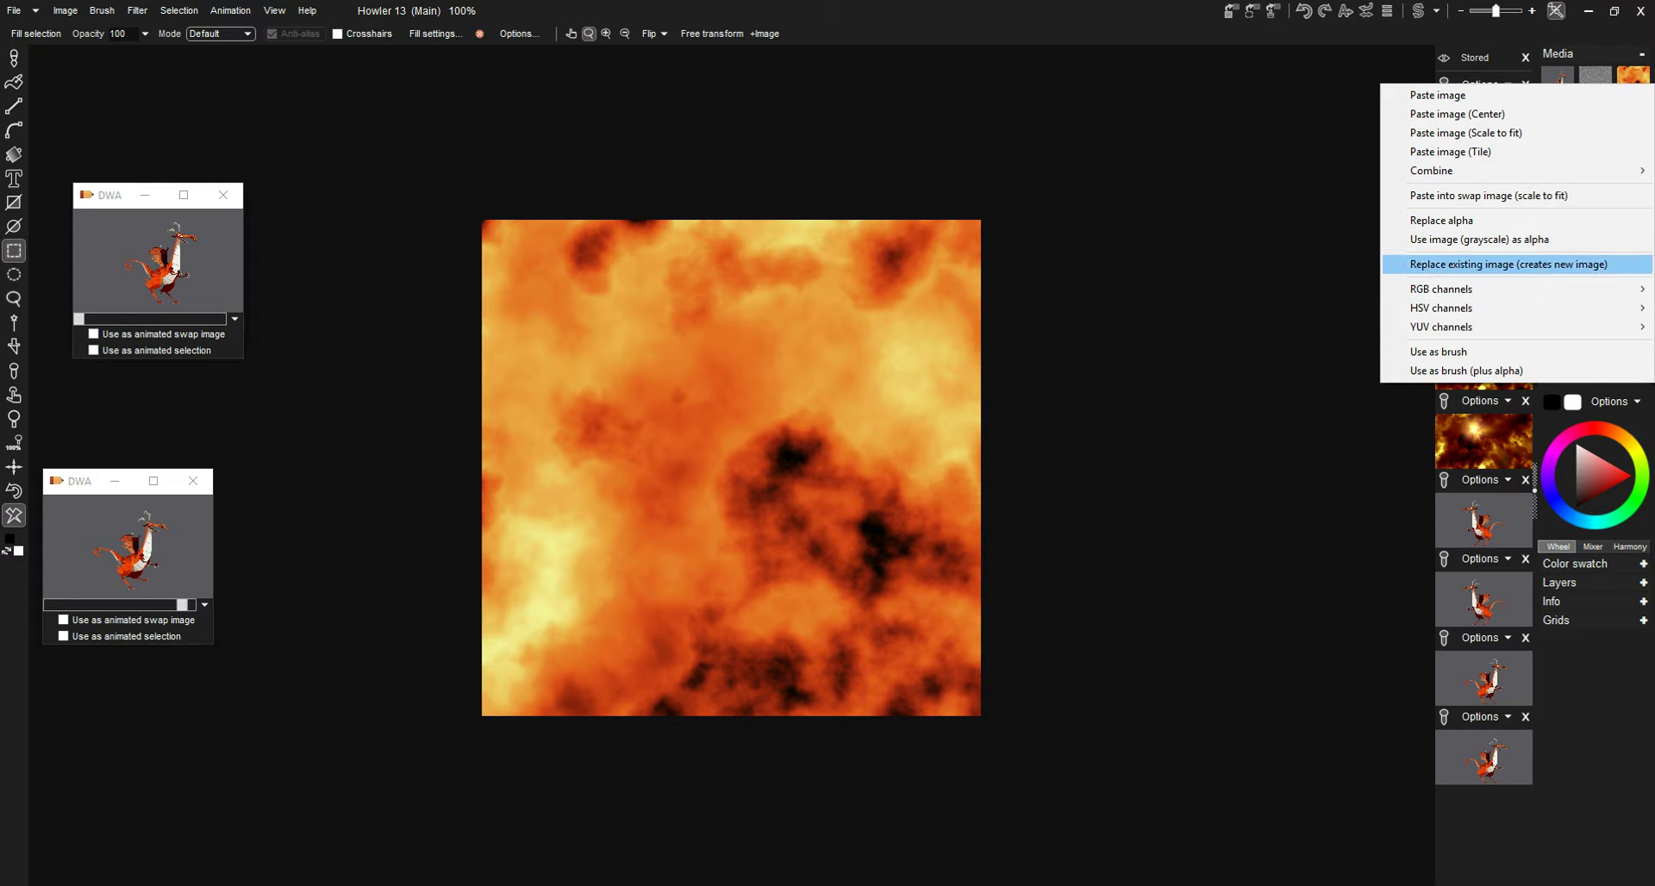
left_click(1508, 263)
left_click(800, 503)
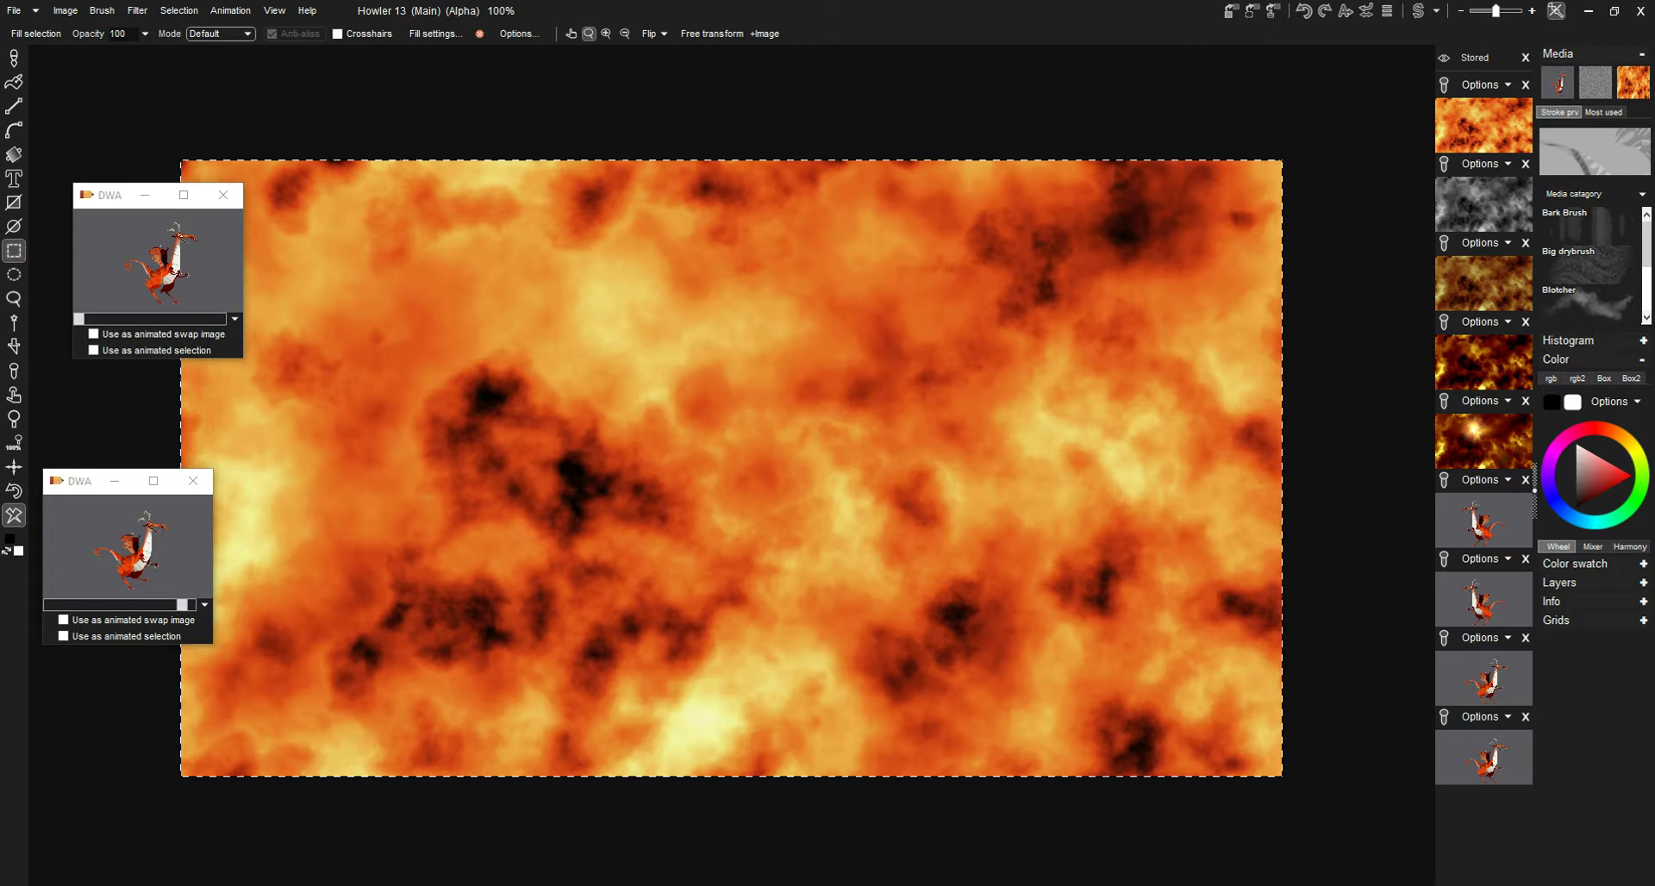
left_click(179, 10)
left_click(194, 26)
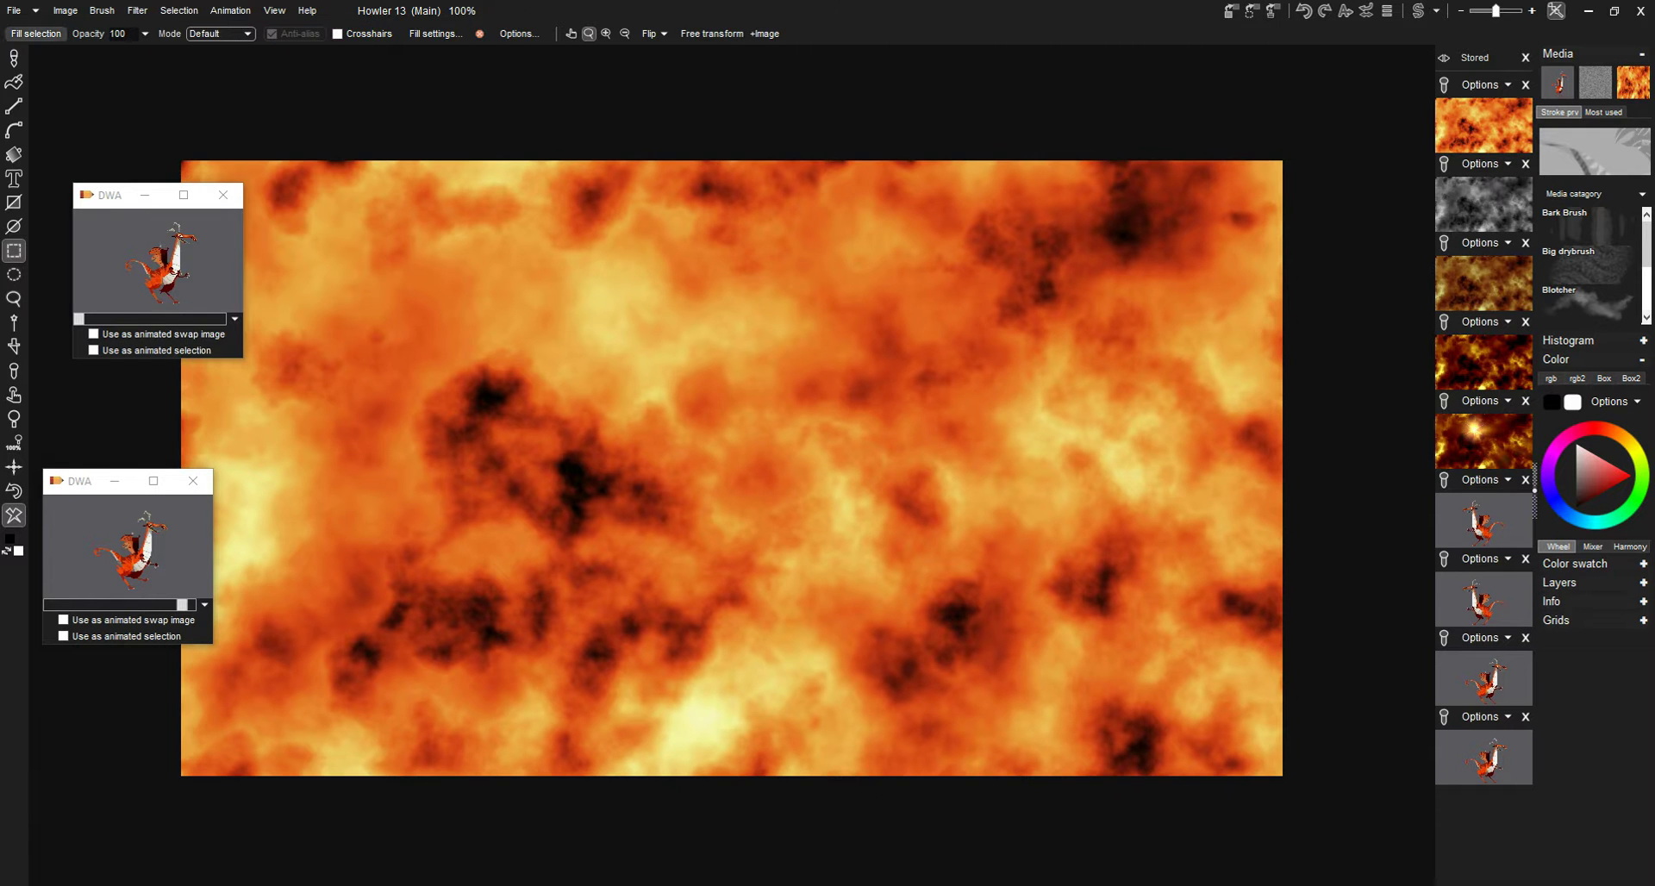
Save the fire plasma image in the asp-02 folder as a PNG named background-plasma-on-fire.png
left_click(13, 10)
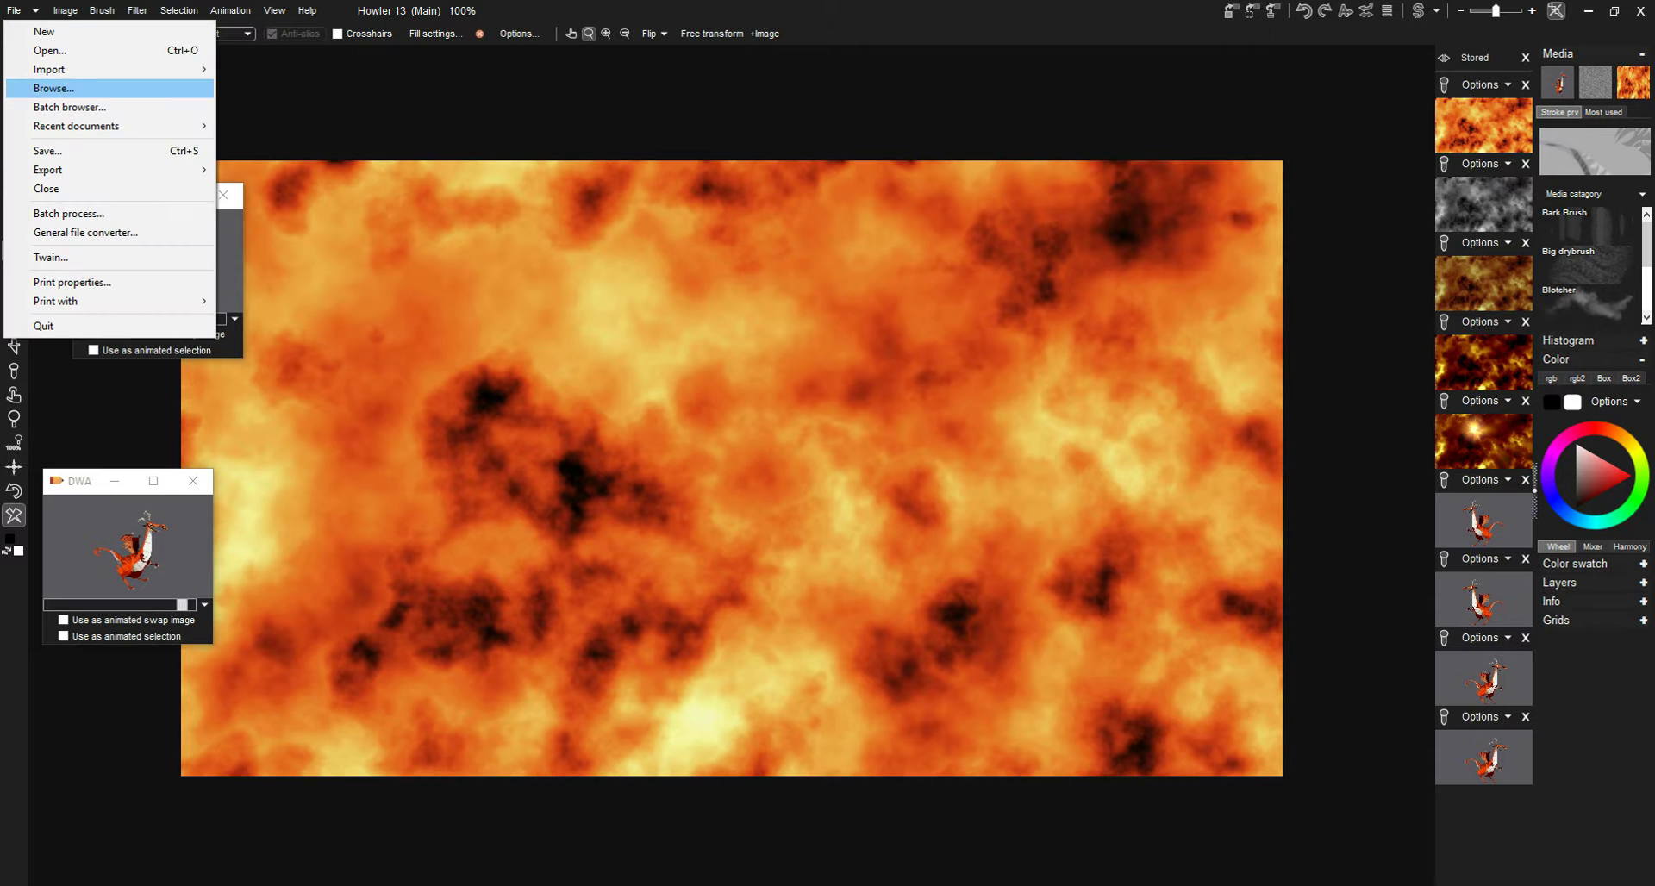
left_click(48, 151)
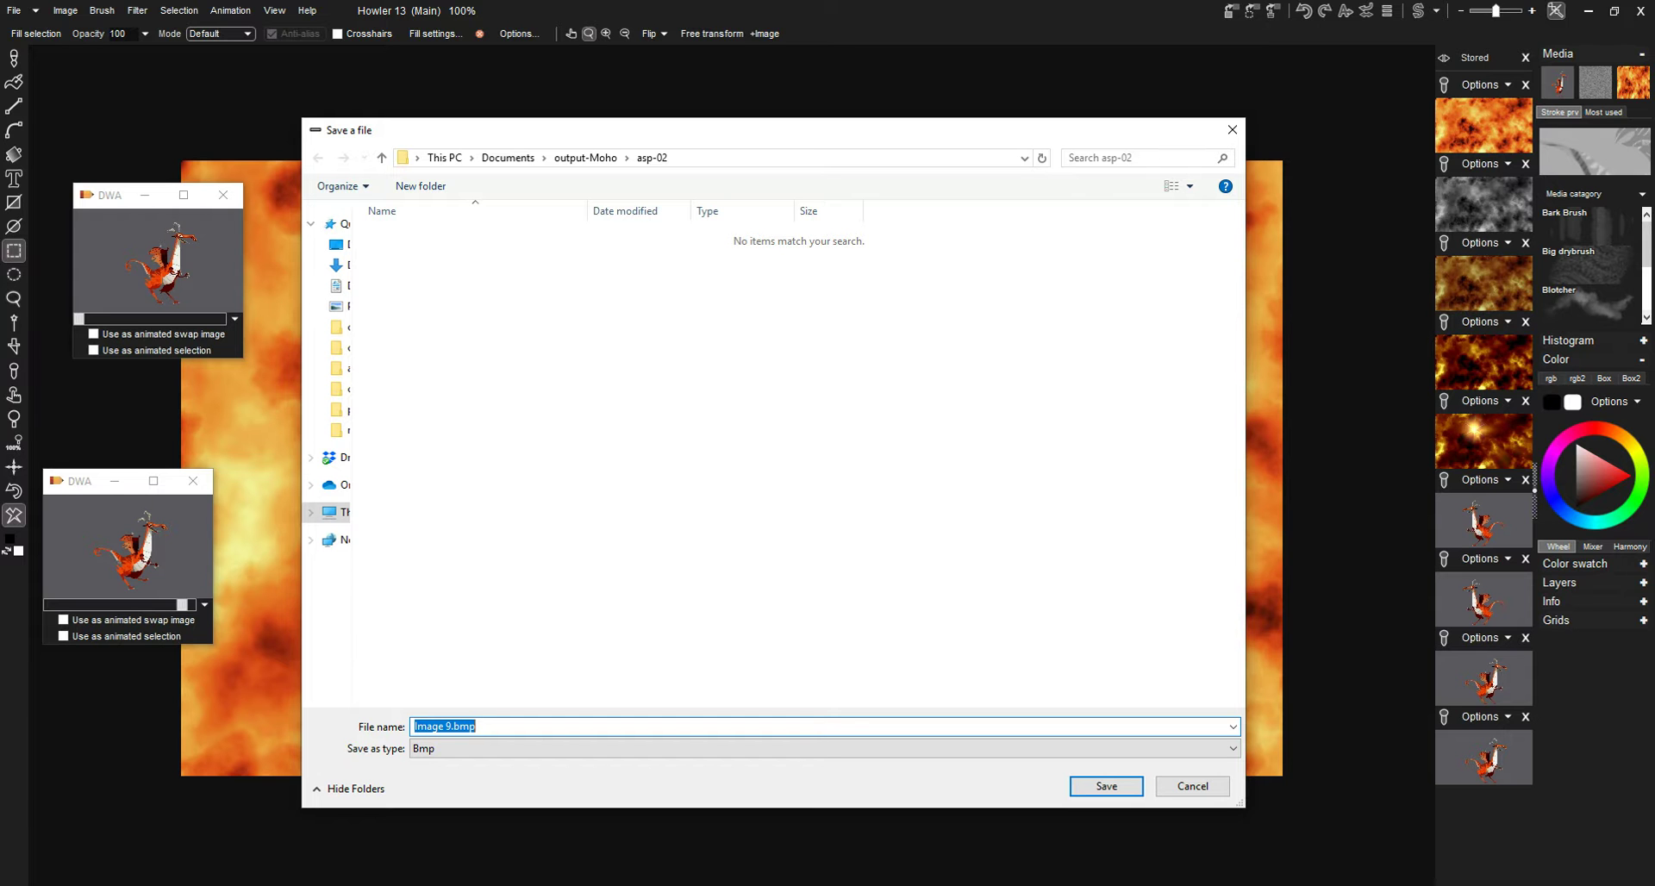
left_click(646, 748)
left_click(647, 803)
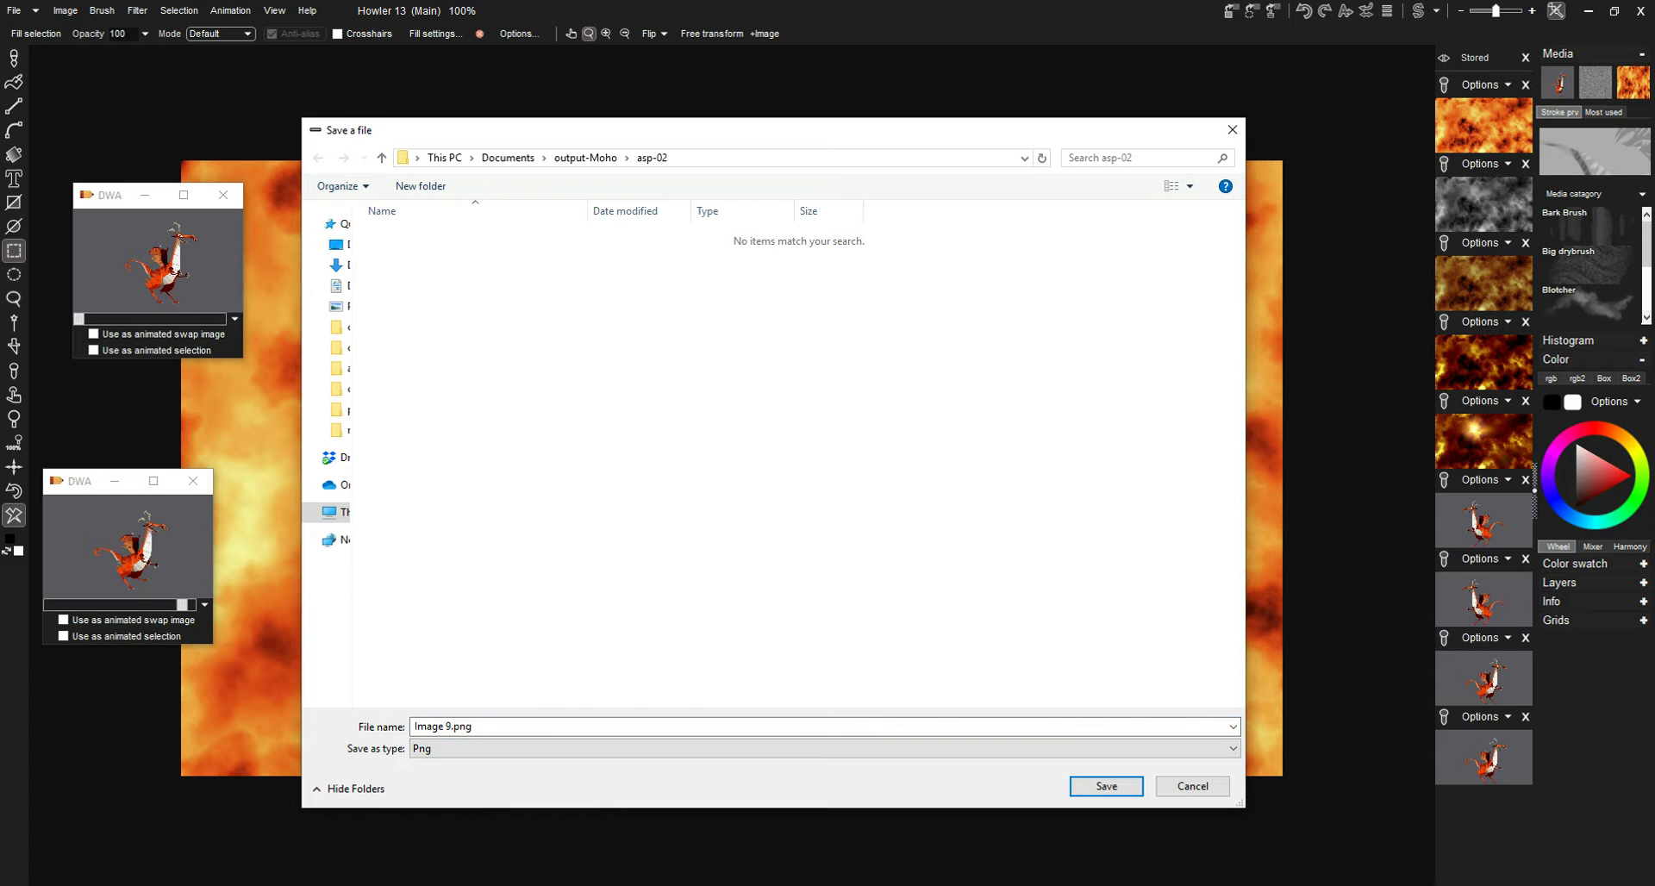
left_click(443, 726)
left_click(443, 725)
left_click_drag(447, 726, 414, 726)
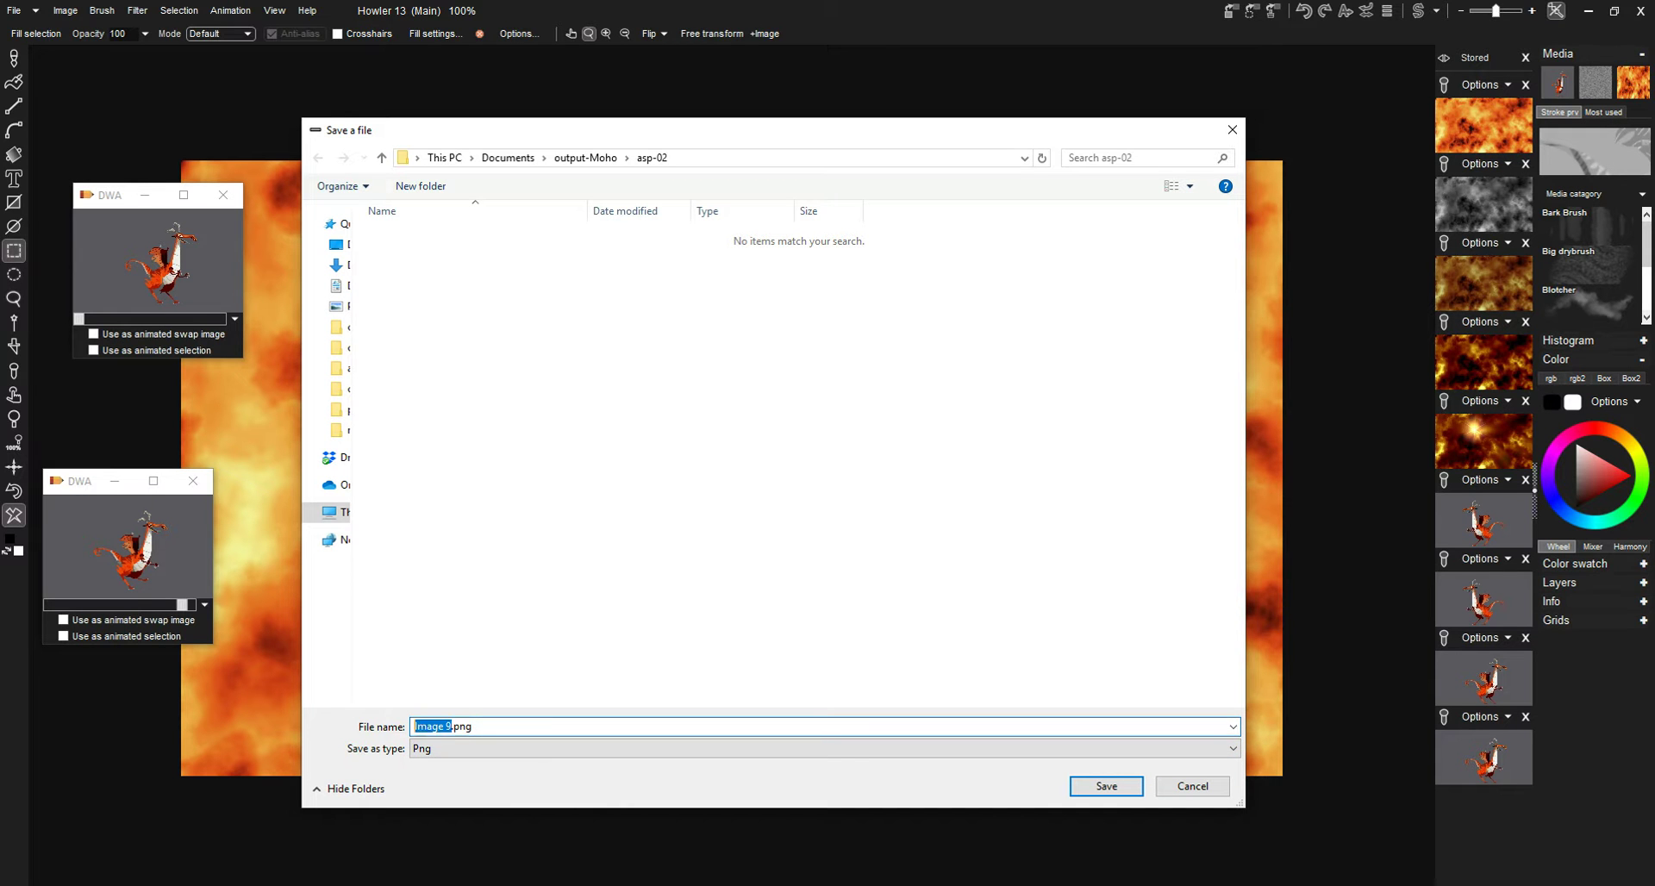
type("background-plasma-on-fire")
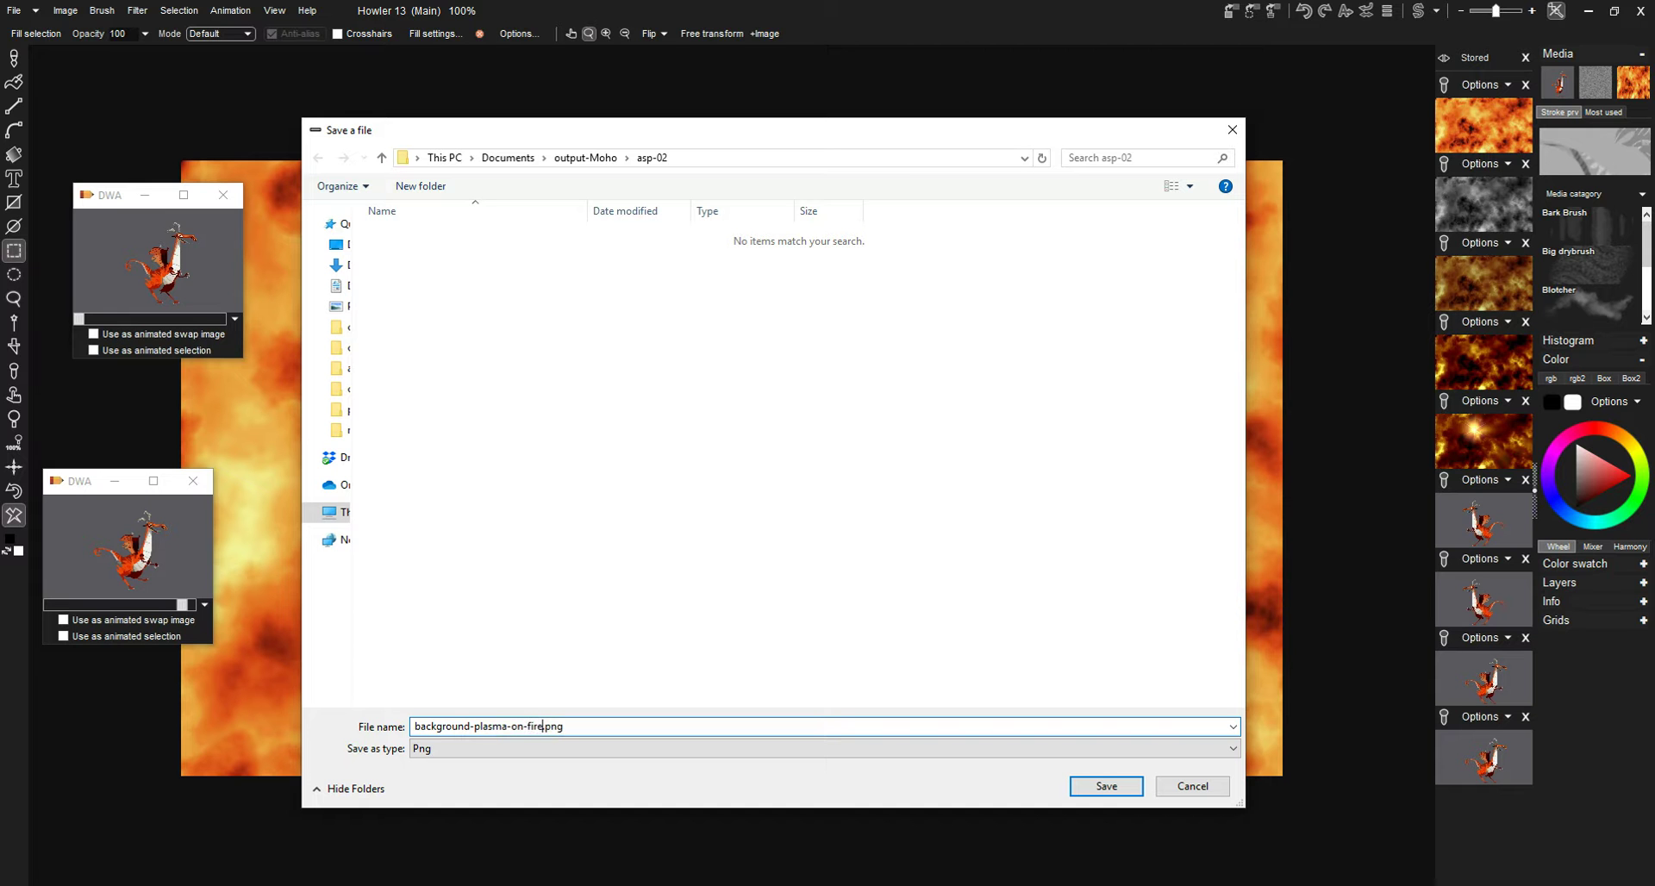
left_click(1105, 786)
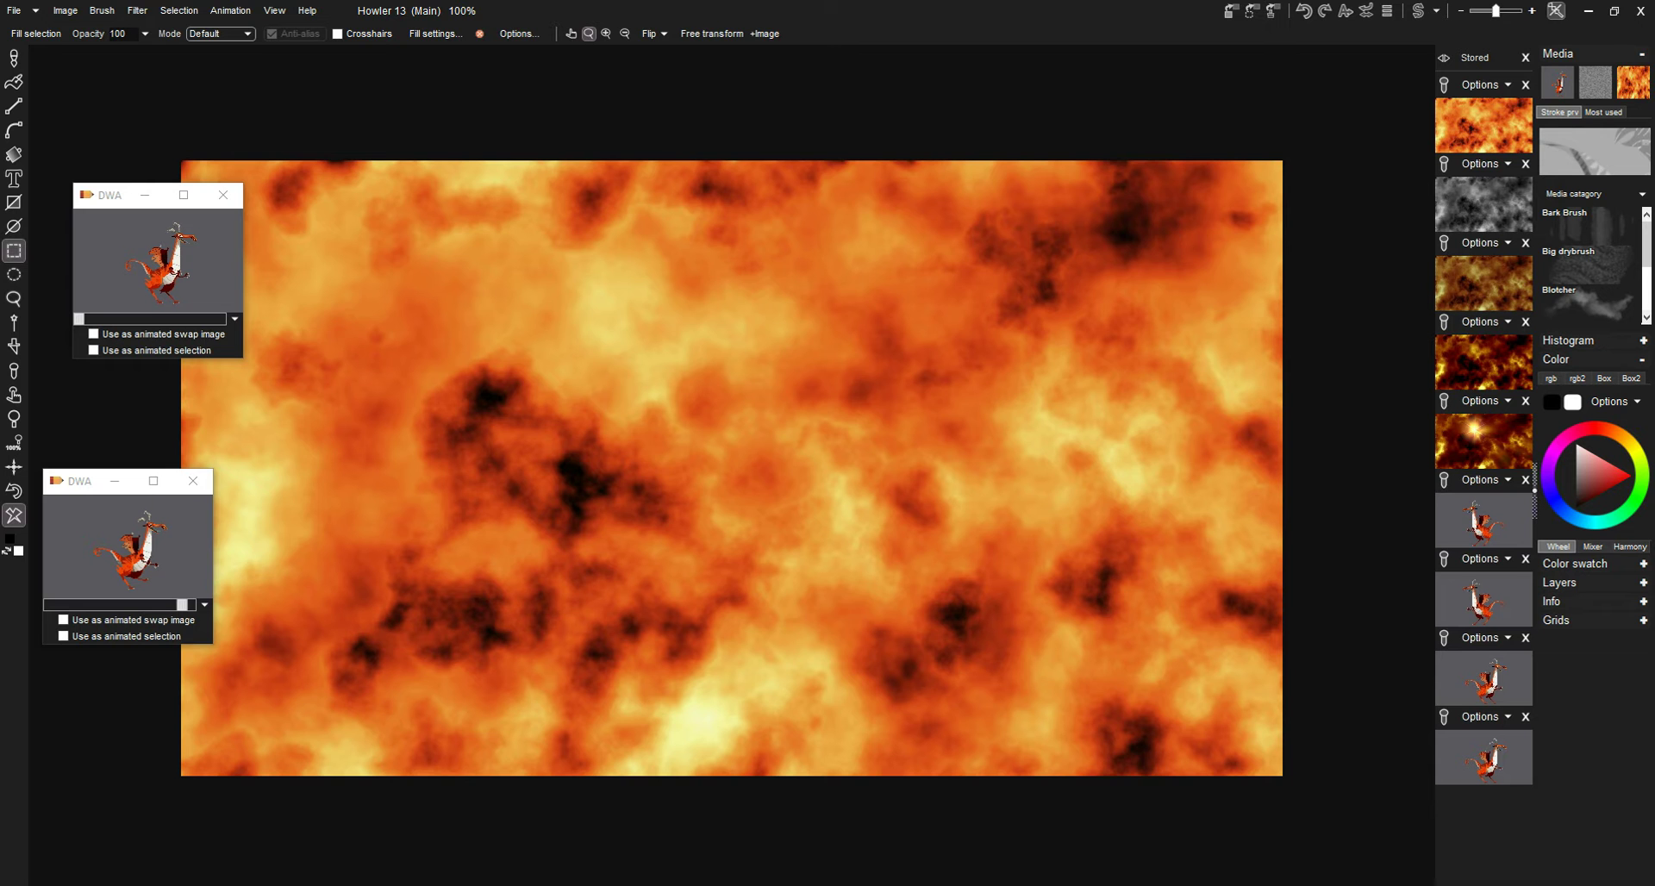
Go through the plasma variations and bring back the dark red and yellow version without the star flare
key("ctrl+z")
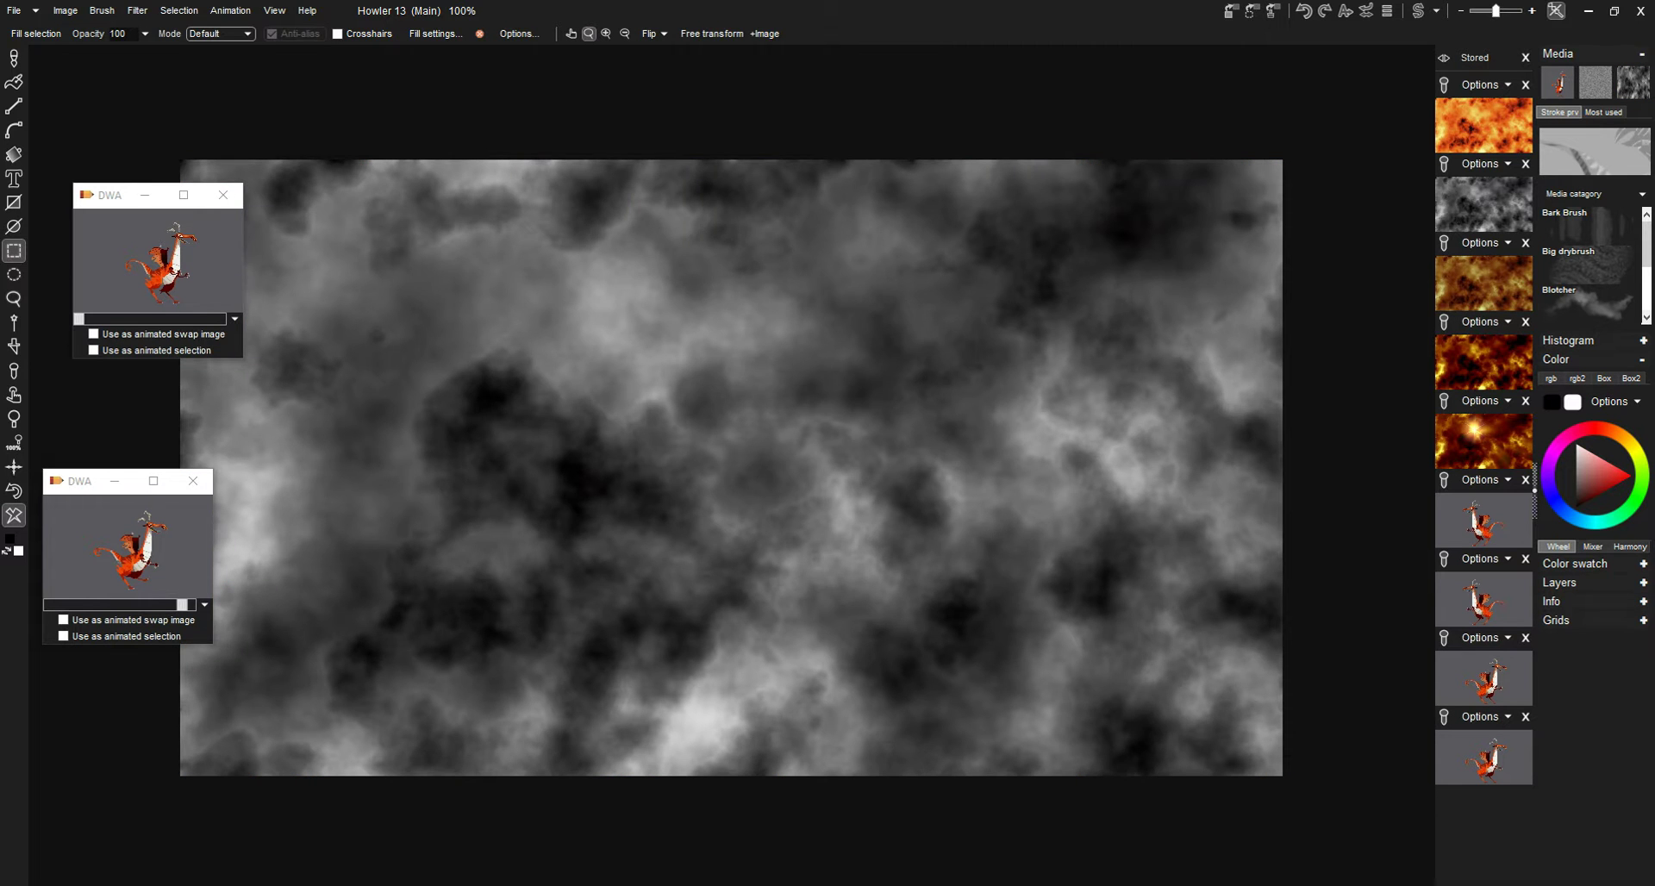
key("ctrl+y")
key("ctrl+z")
key("ctrl+y")
key("ctrl+z")
key("ctrl+y")
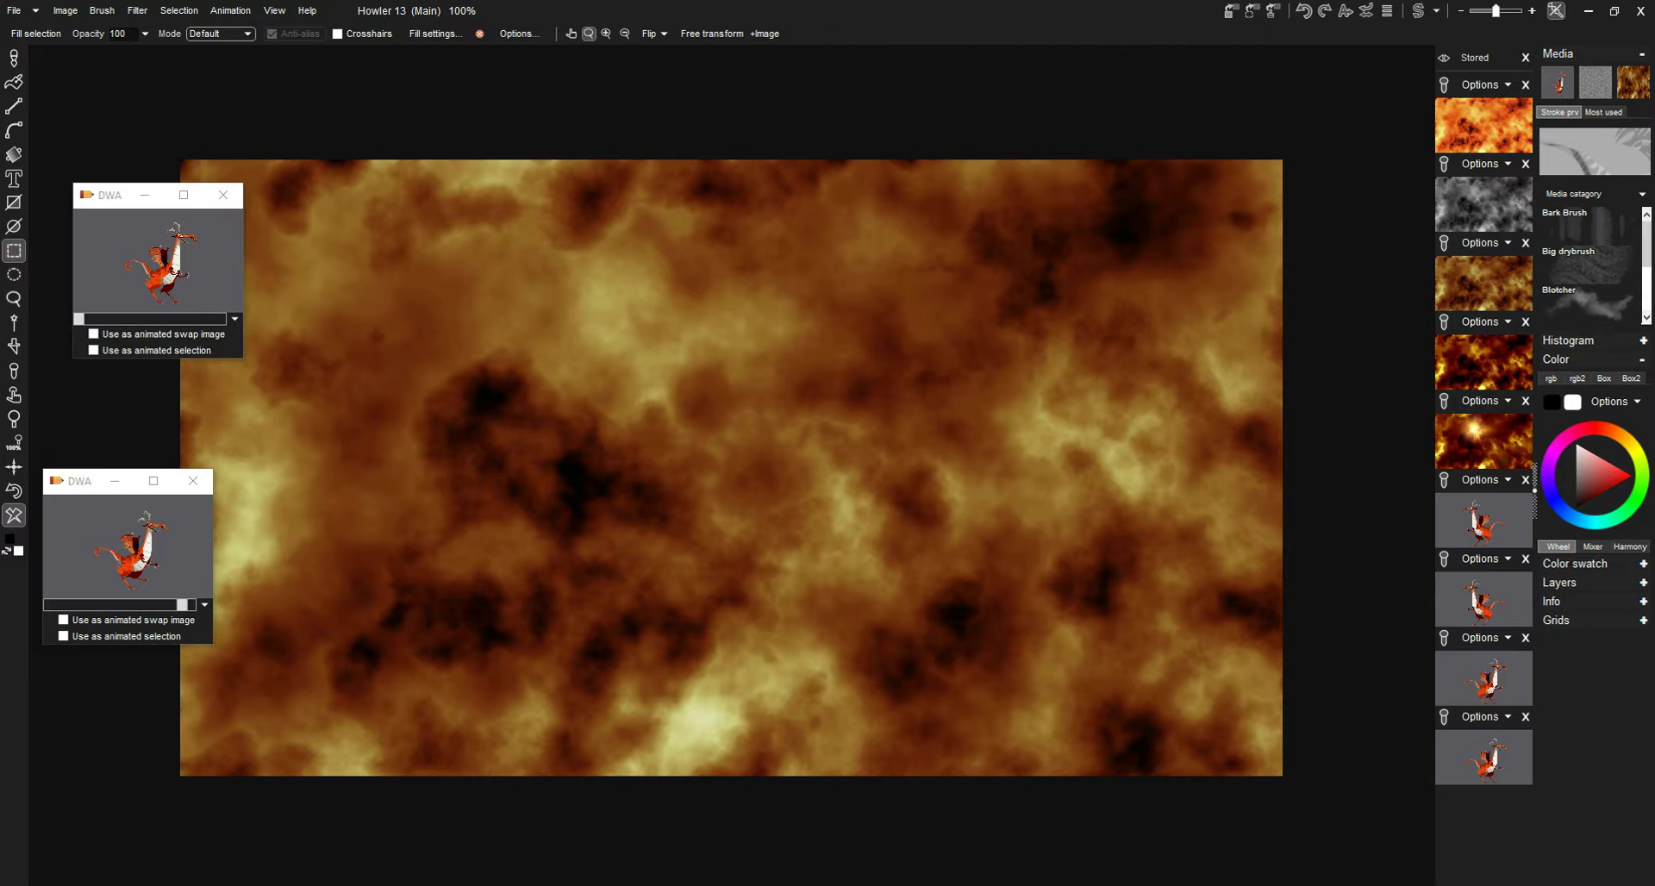
key("ctrl+y")
key("ctrl+y")
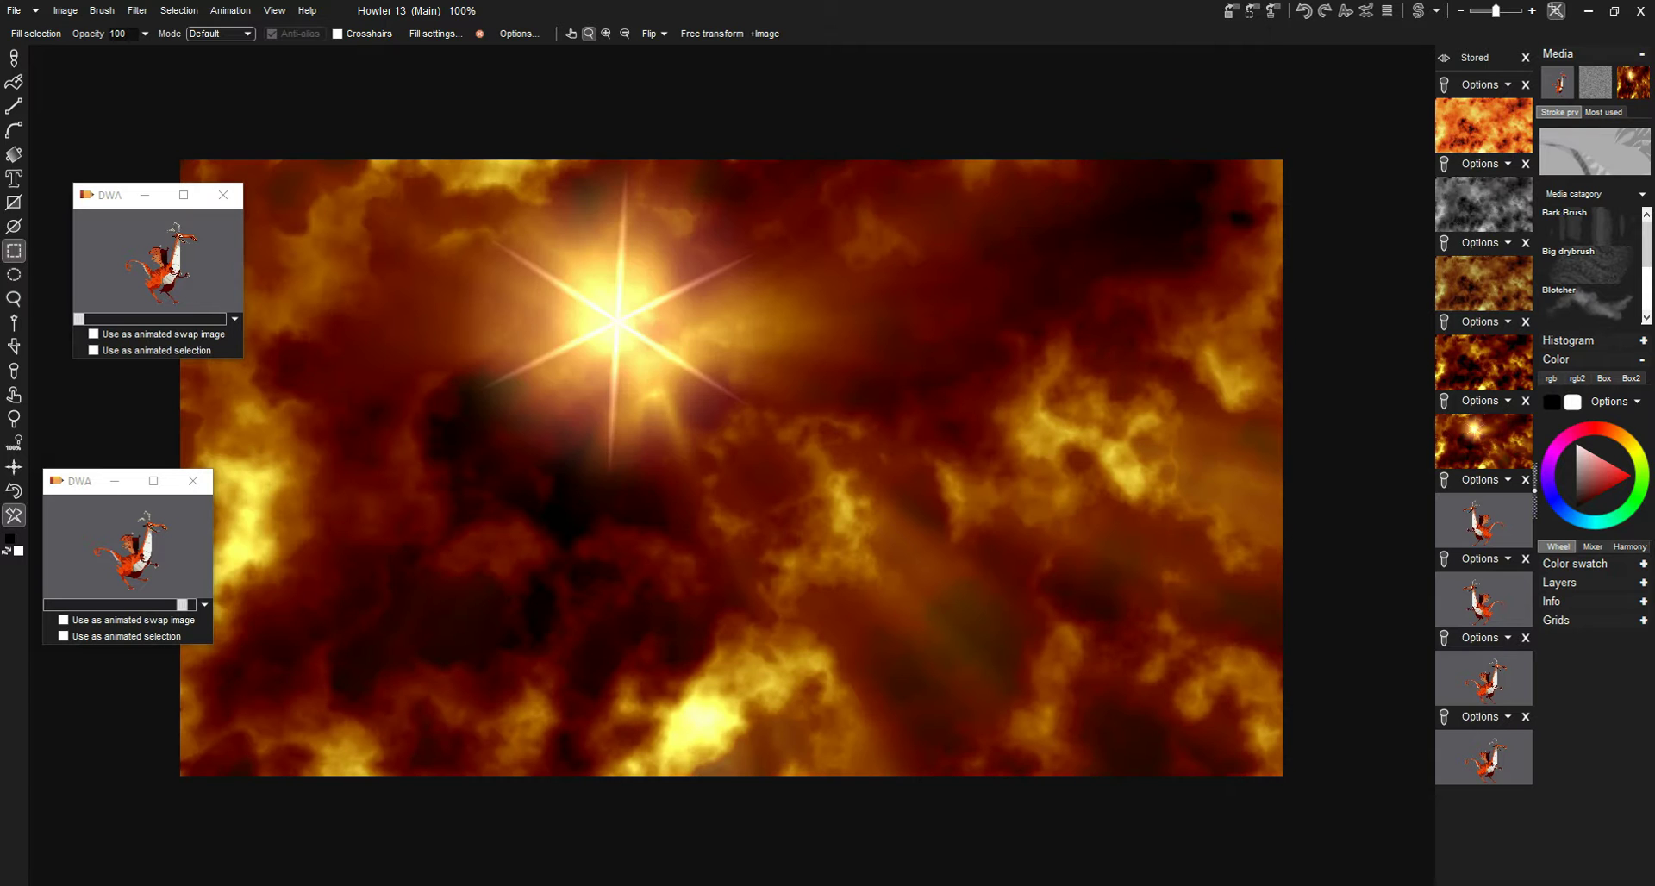
key("ctrl+z")
Save the dark plasma image as background-plasma-on-fire2.png in the same folder
left_click(13, 10)
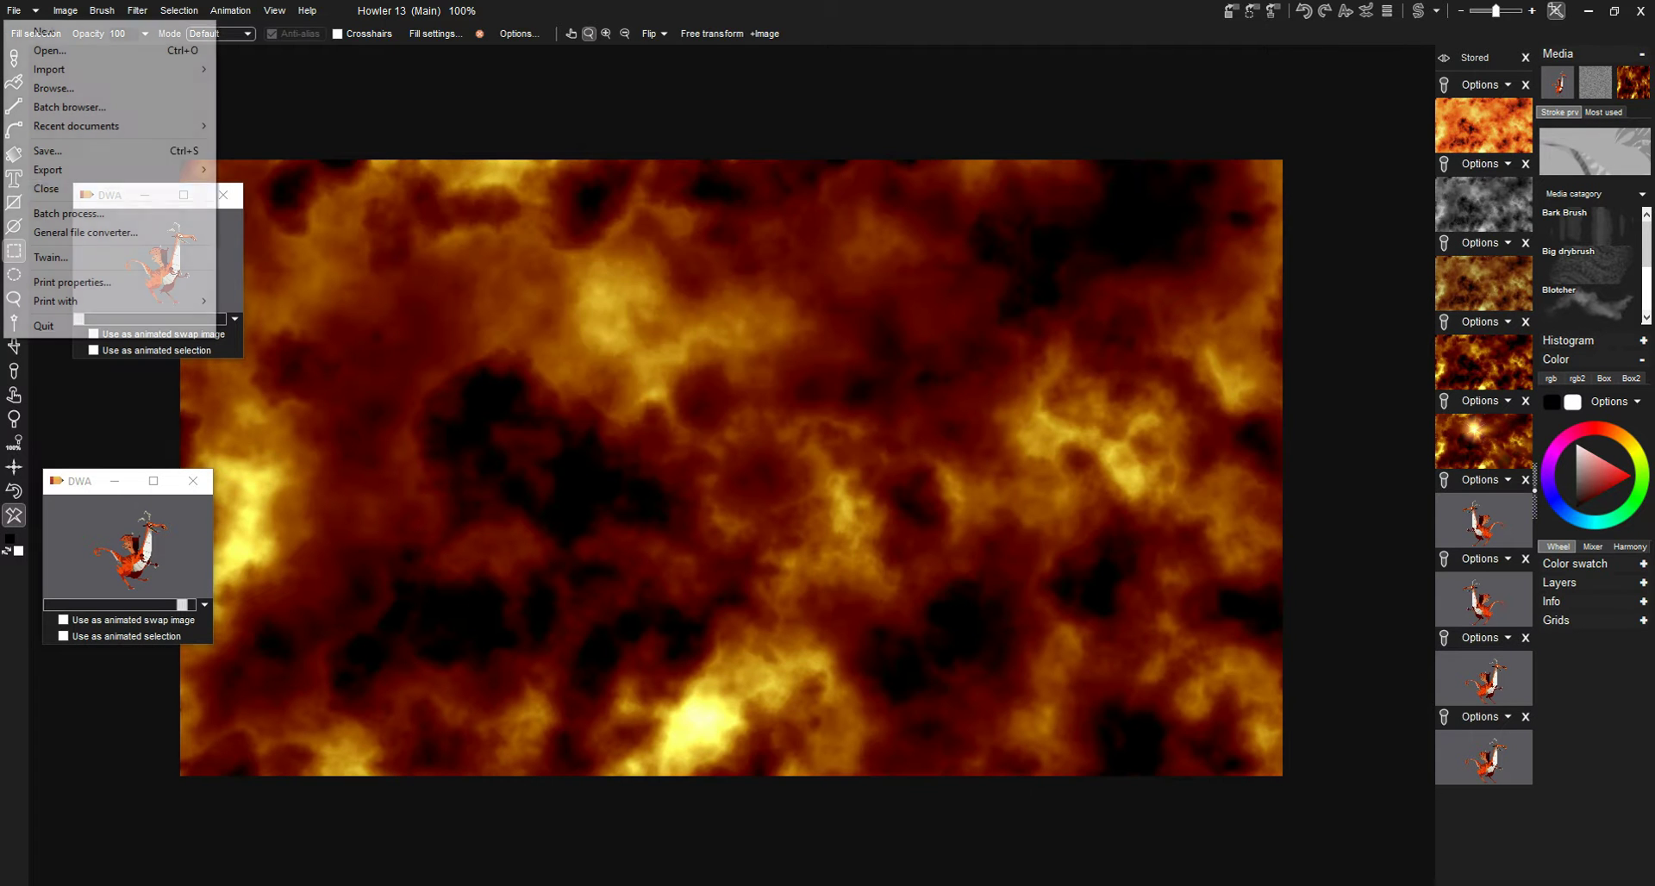
left_click(47, 151)
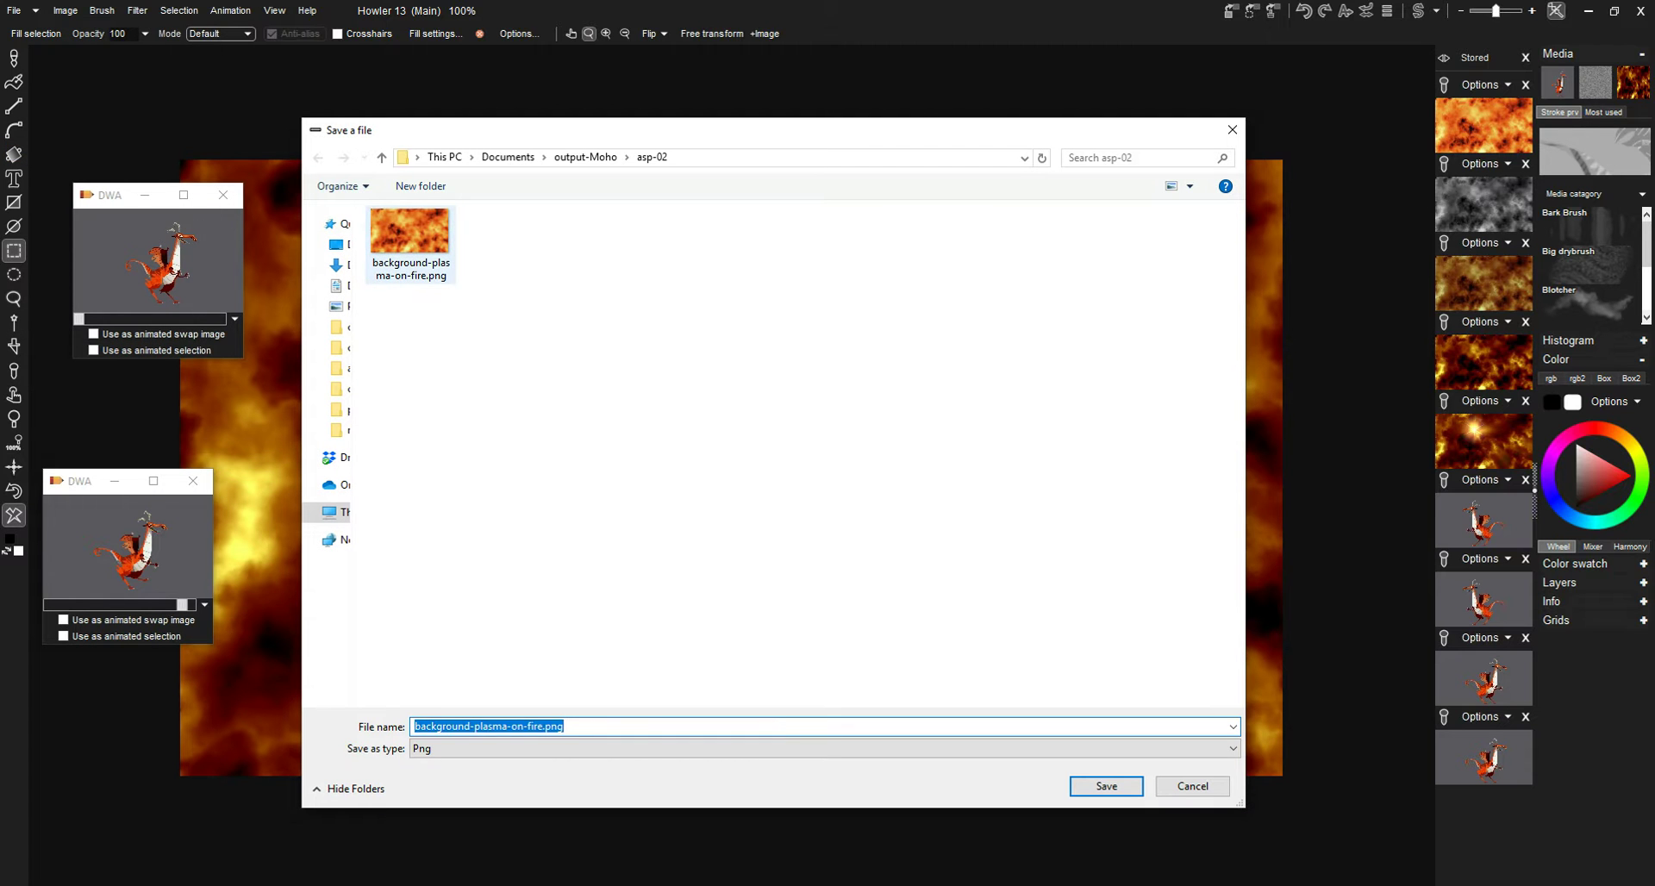
left_click(410, 244)
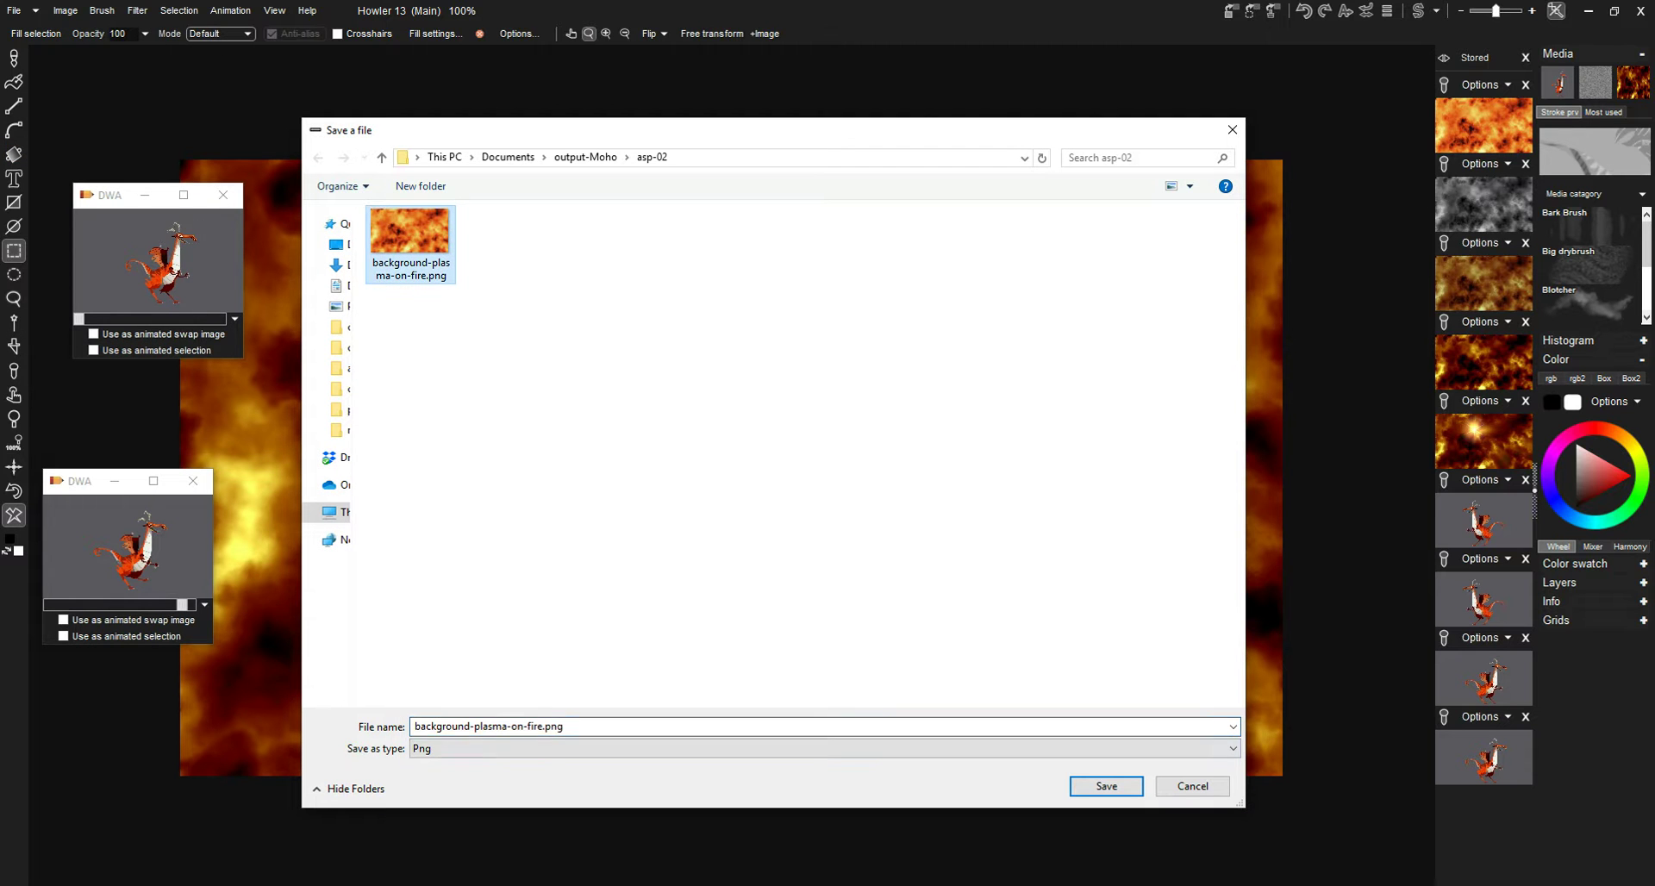
left_click(542, 726)
left_click(543, 727)
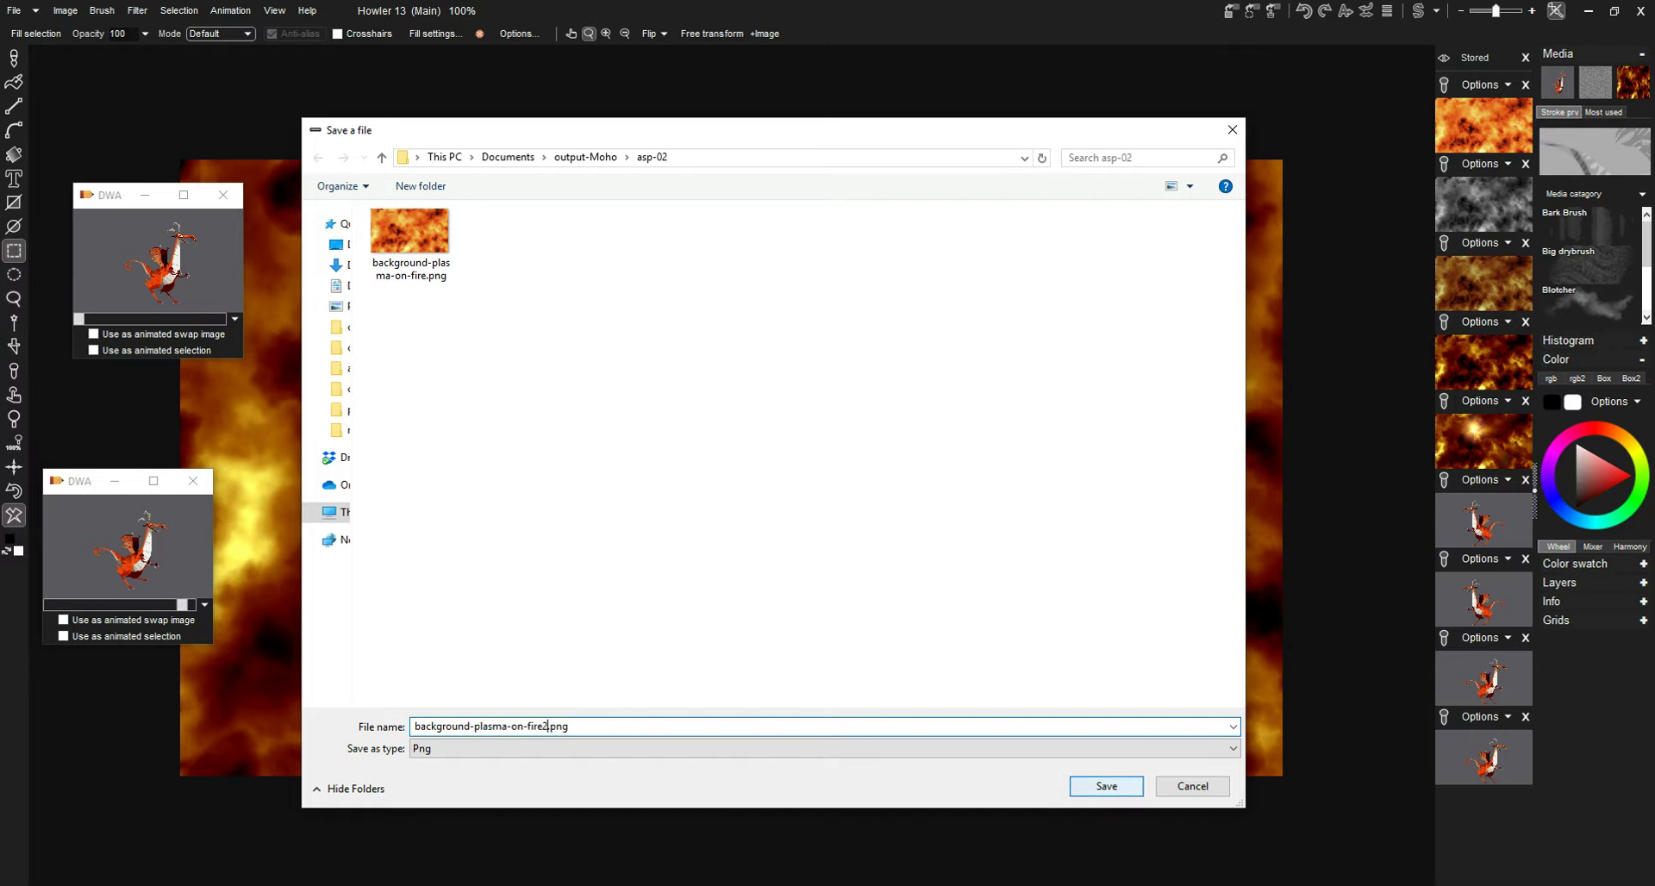
left_click(1107, 786)
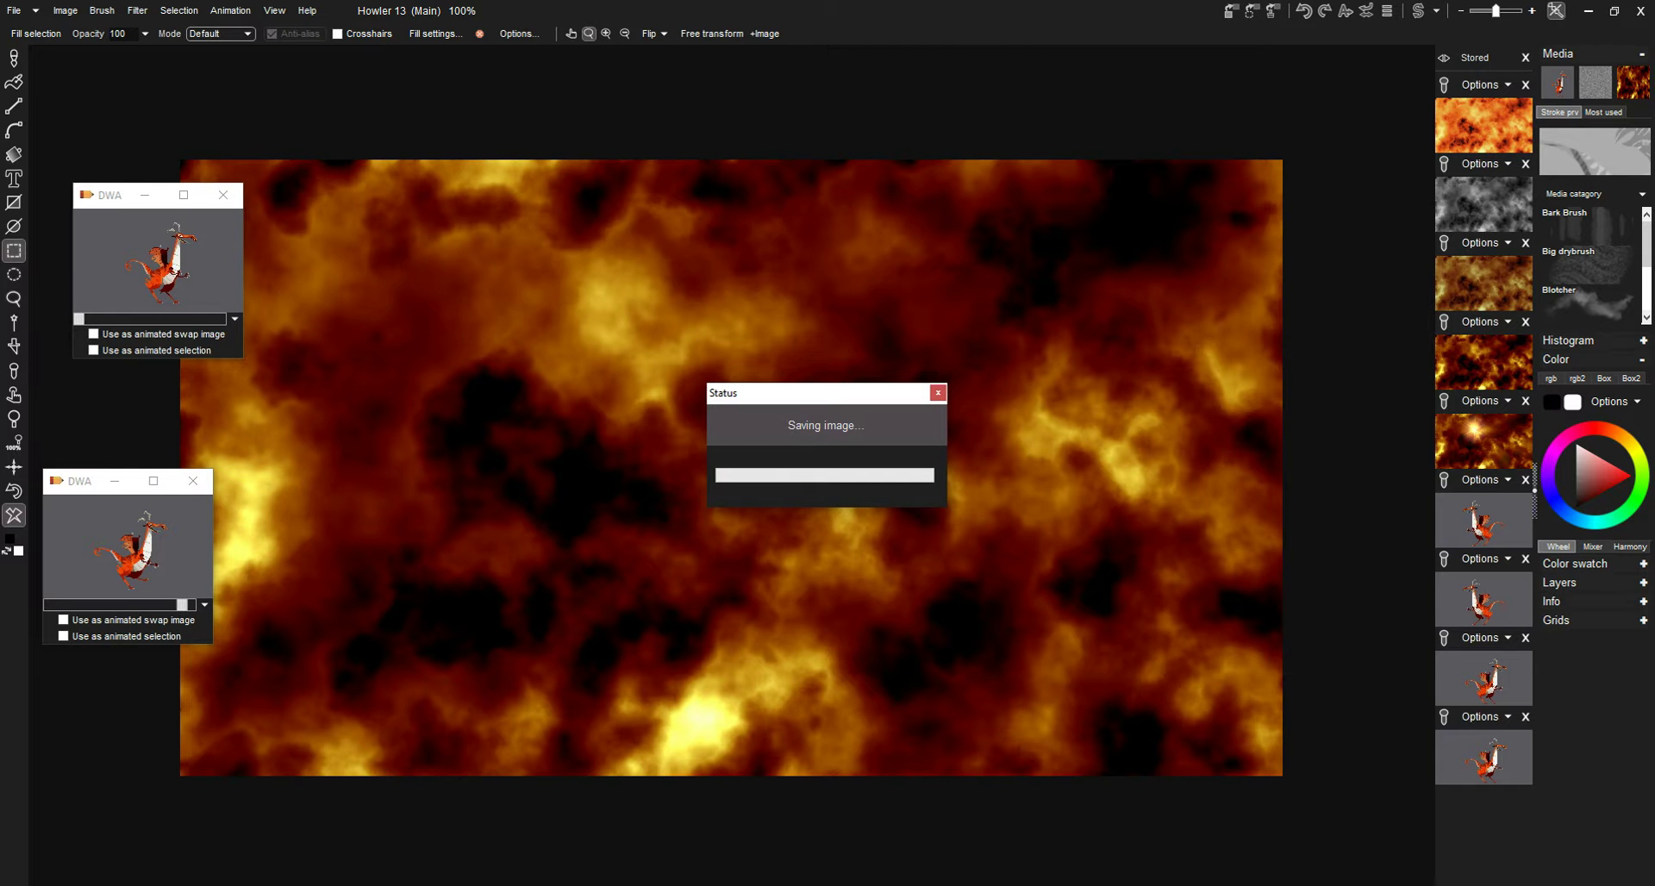
Bring back the plasma version with the star flare and save it as background-plasma-on-fire3.png
key("ctrl+z")
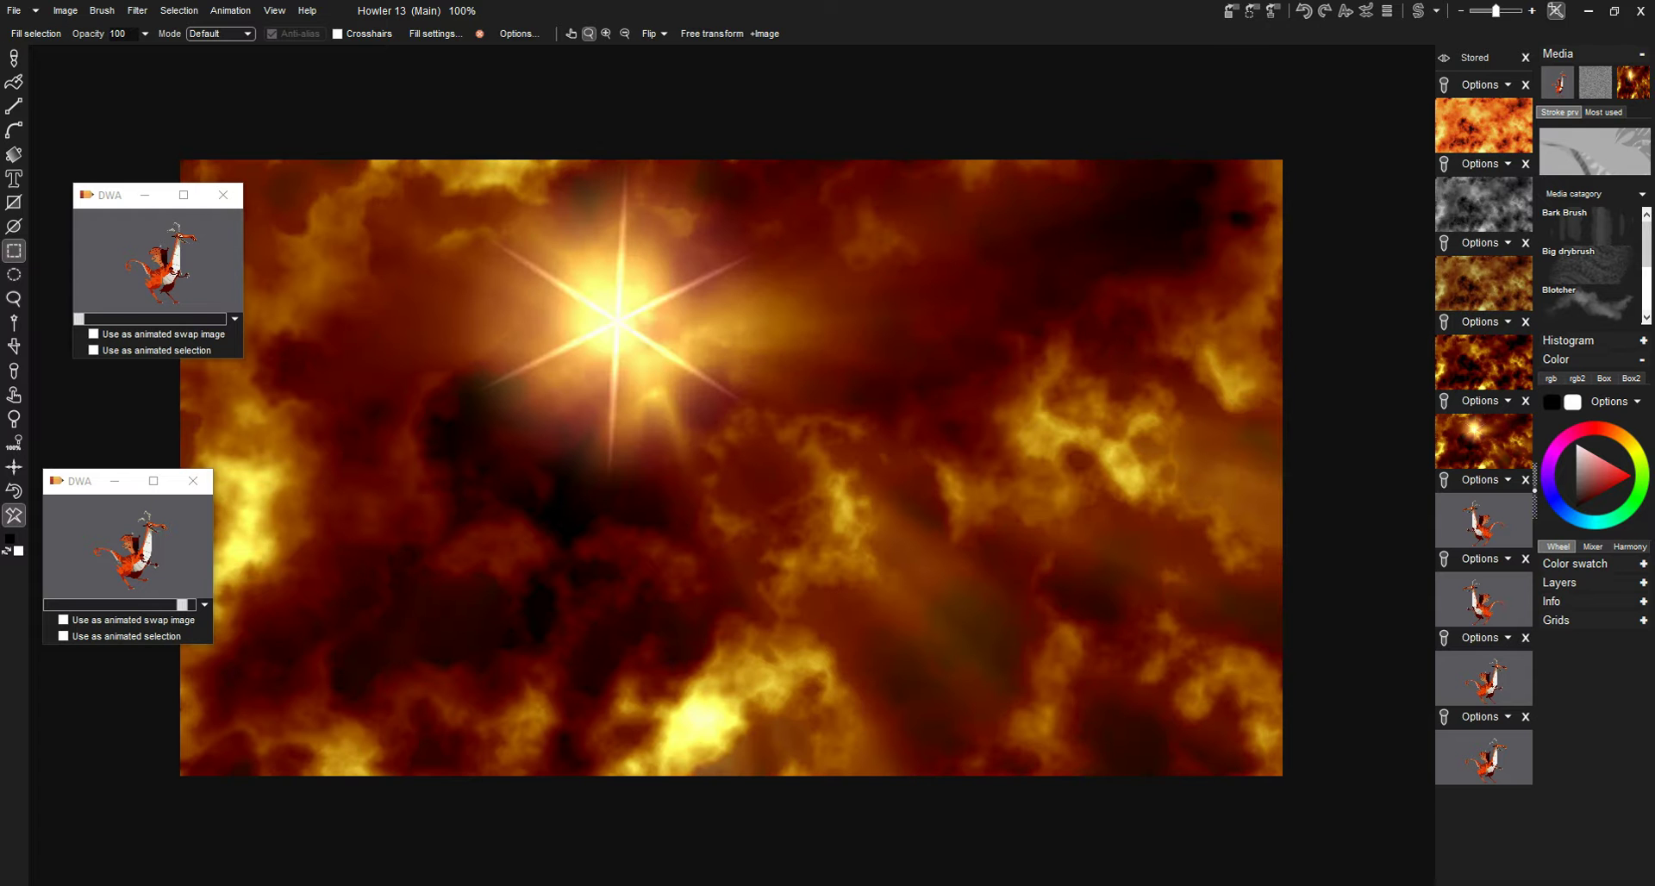
left_click(14, 10)
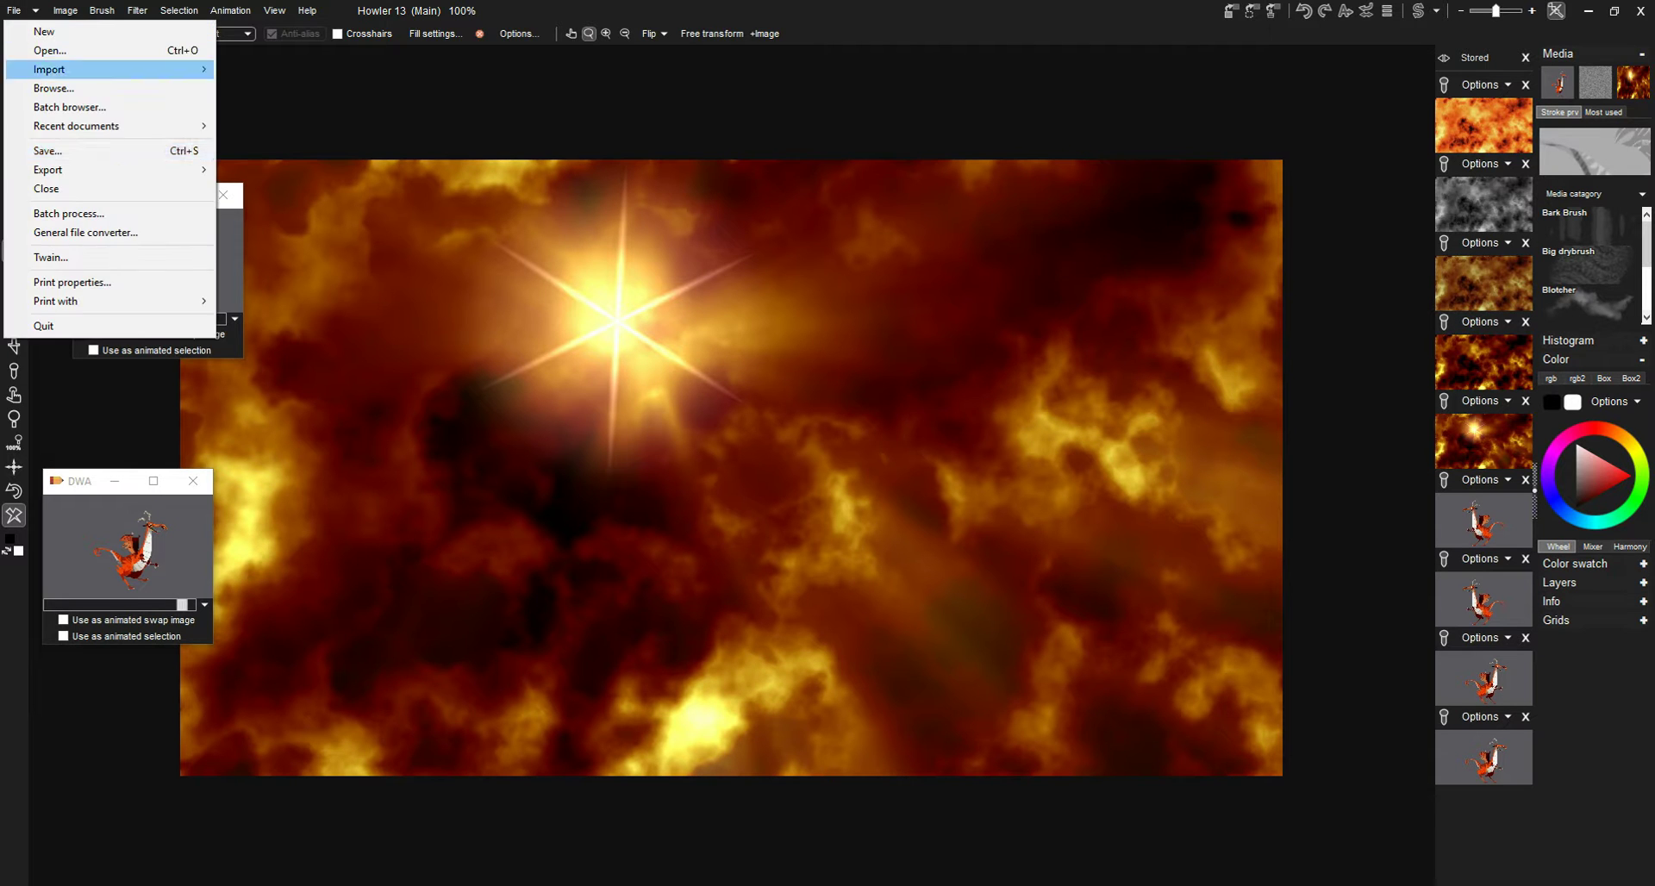
left_click(34, 151)
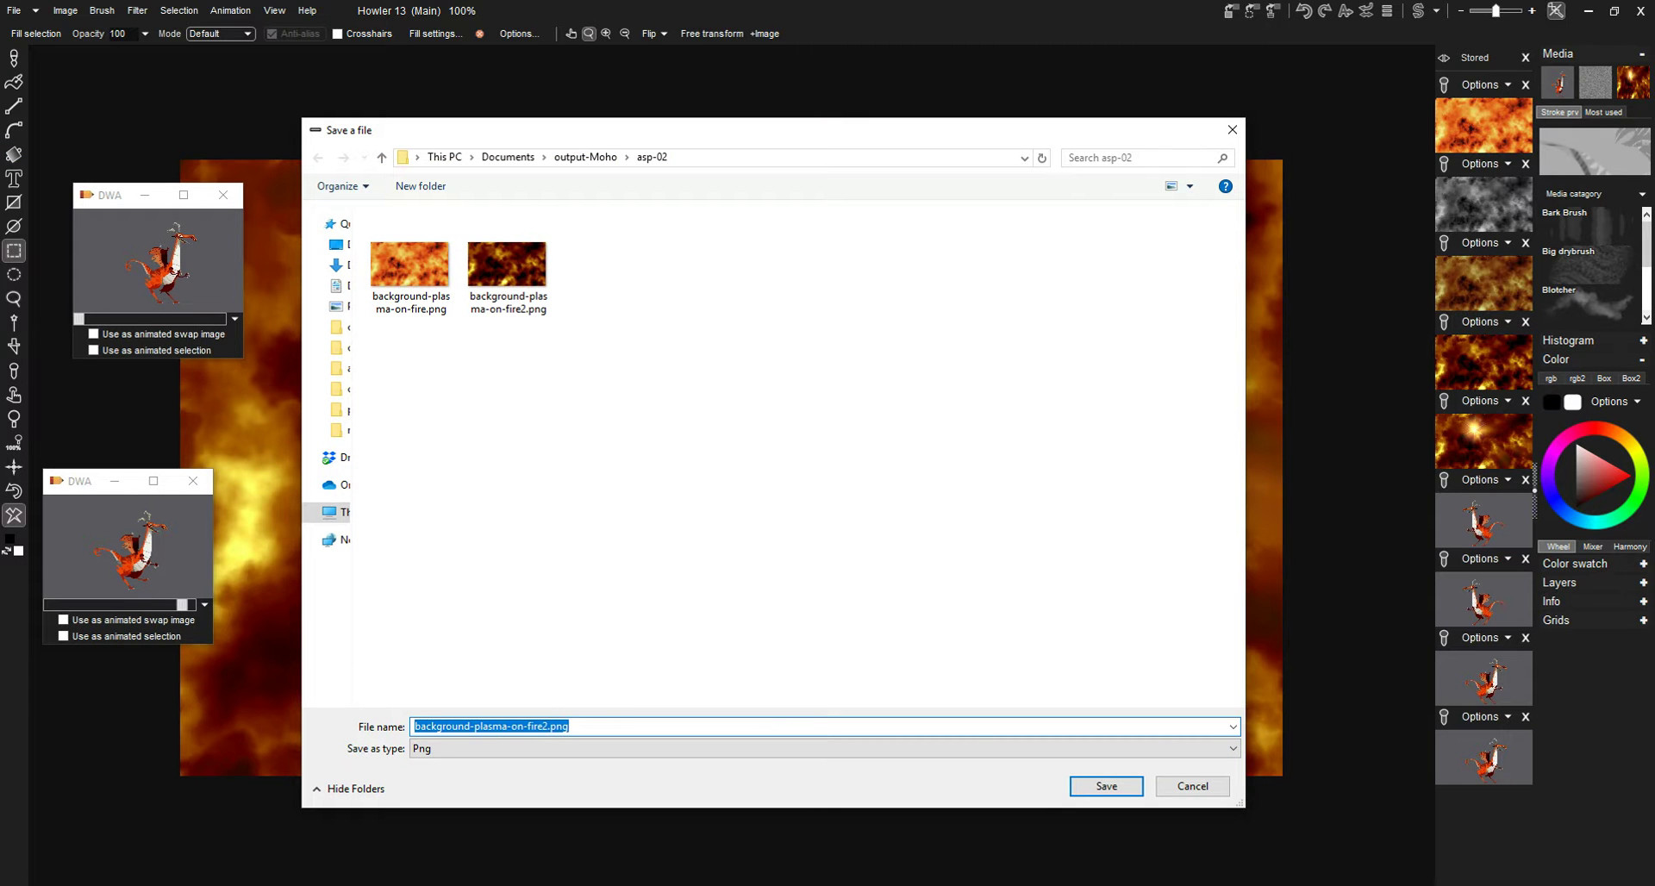
left_click(550, 727)
key("shift+Left")
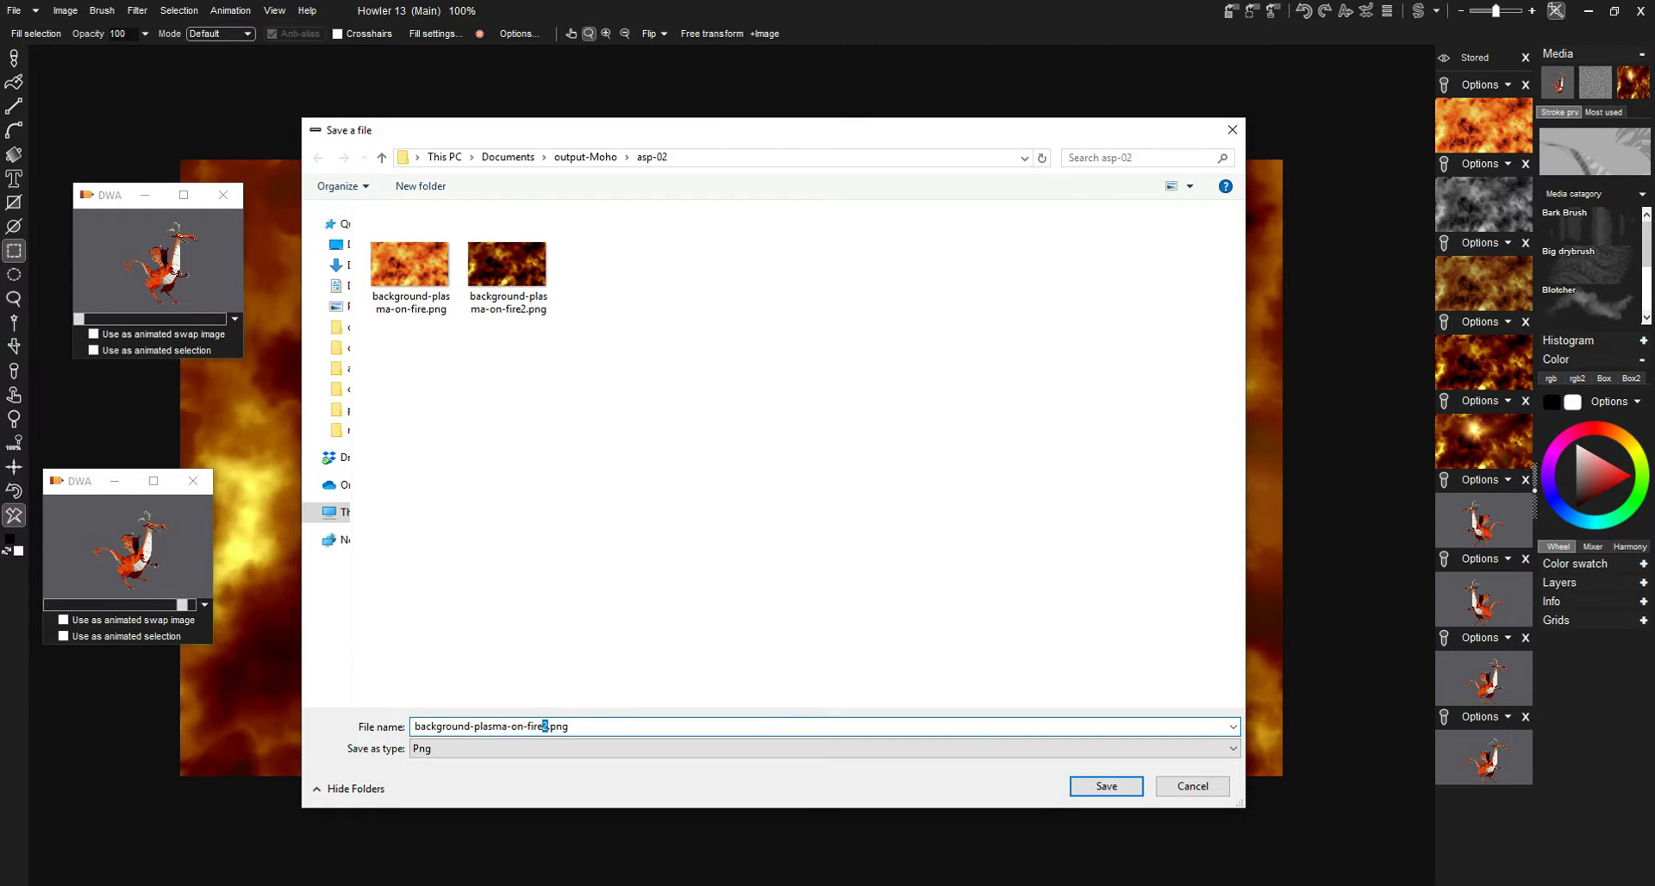
type("3")
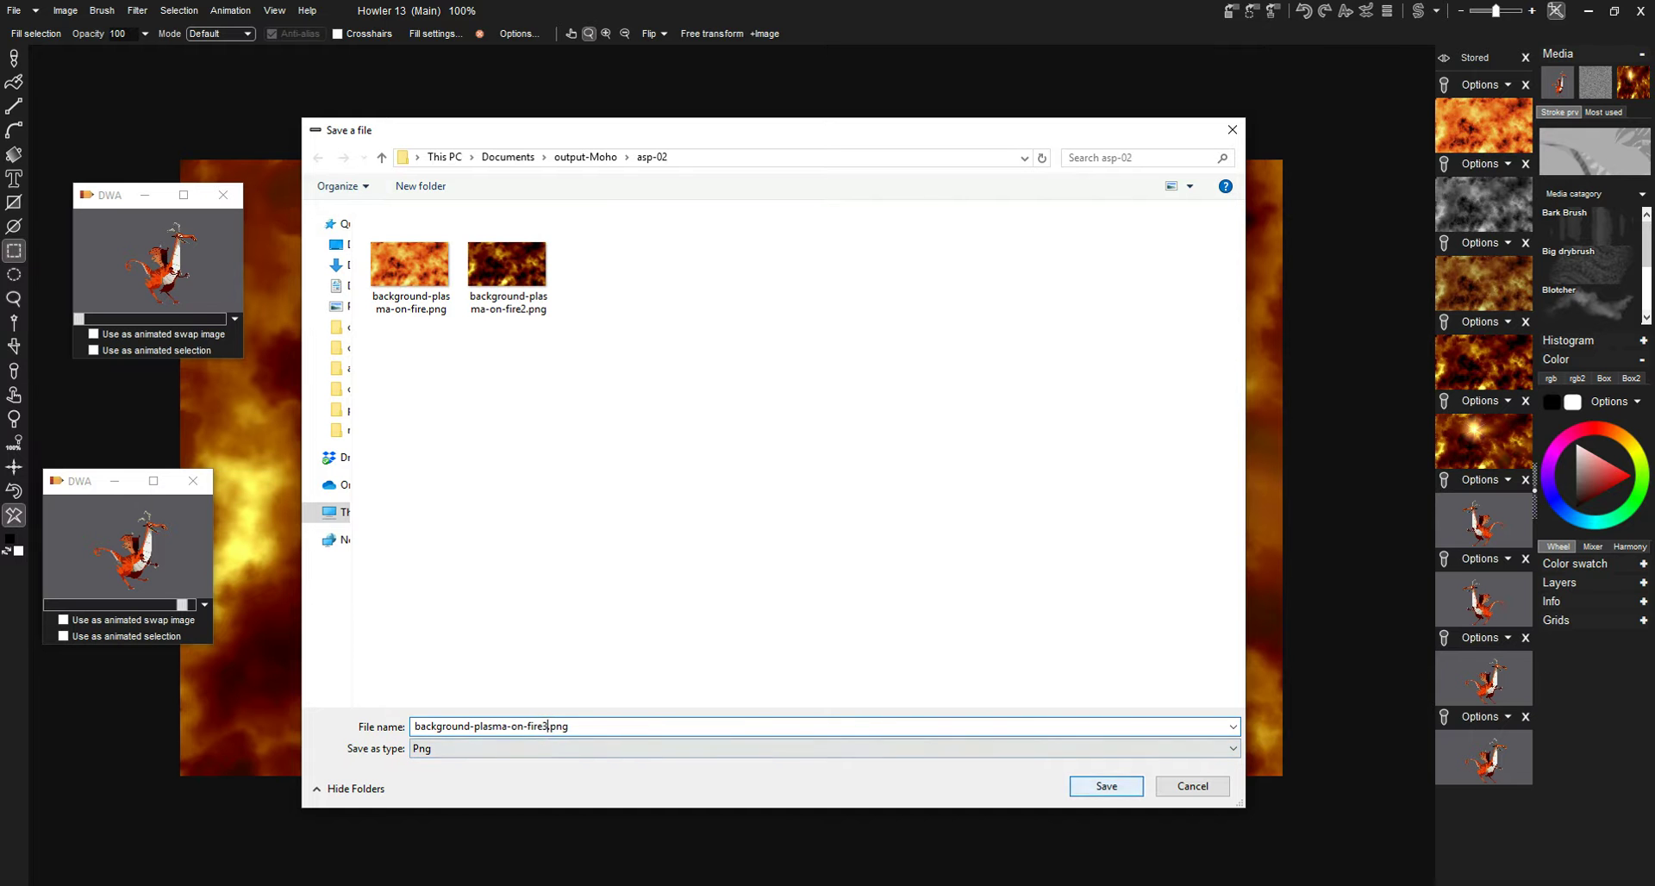
key("Return")
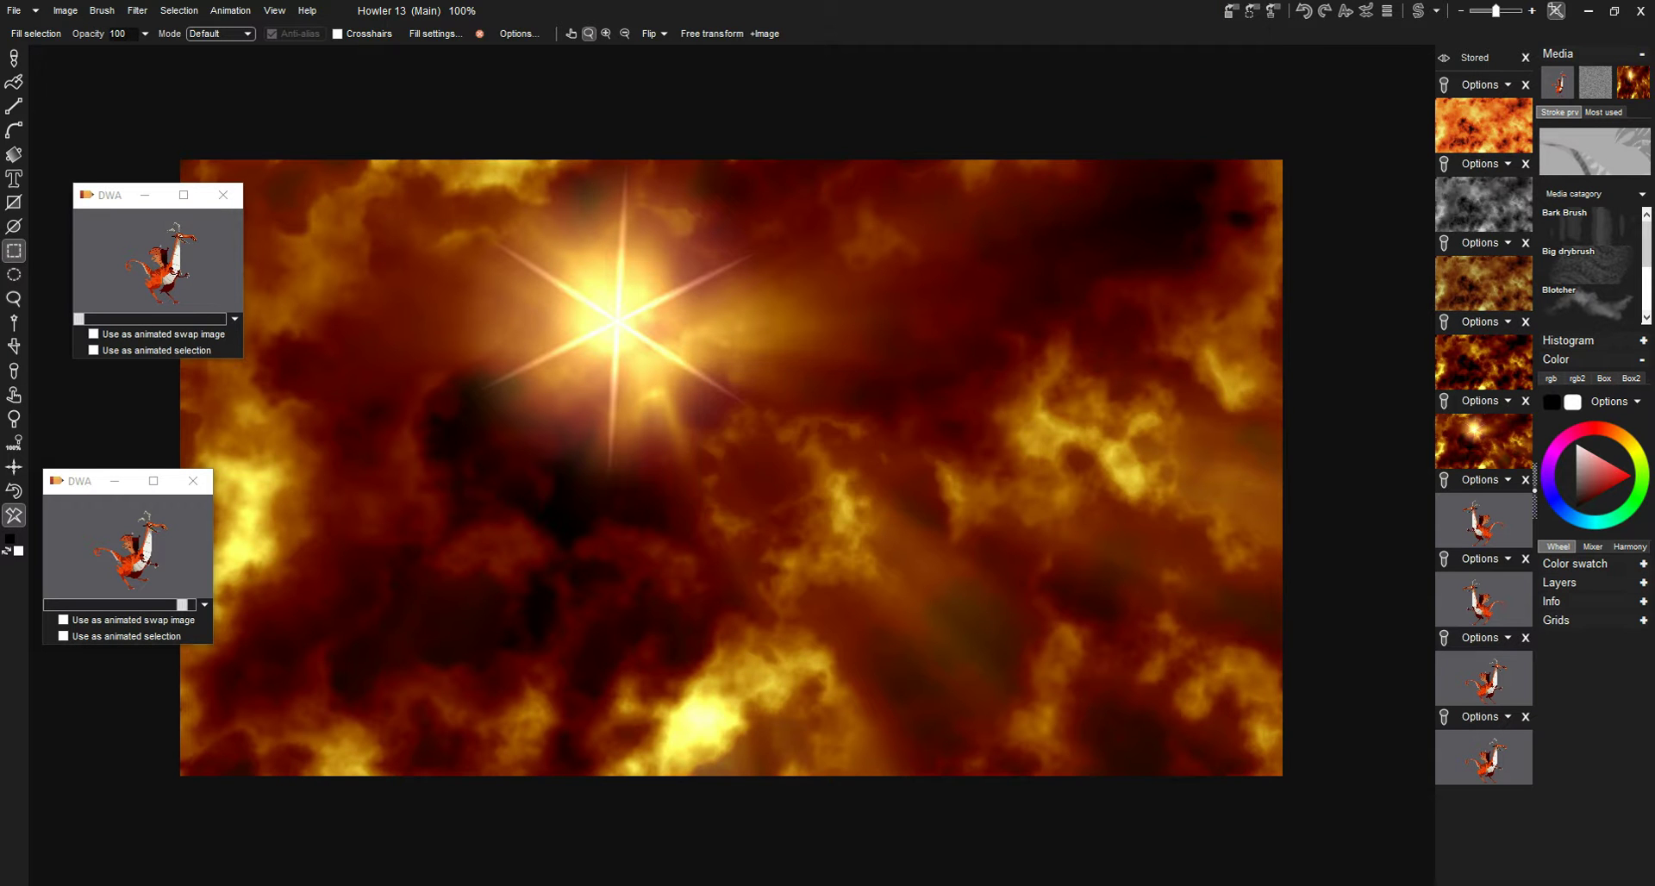
Show several of the stored dragon images on the canvas in turn, ending with the last one
left_click(1483, 527)
left_click(1484, 677)
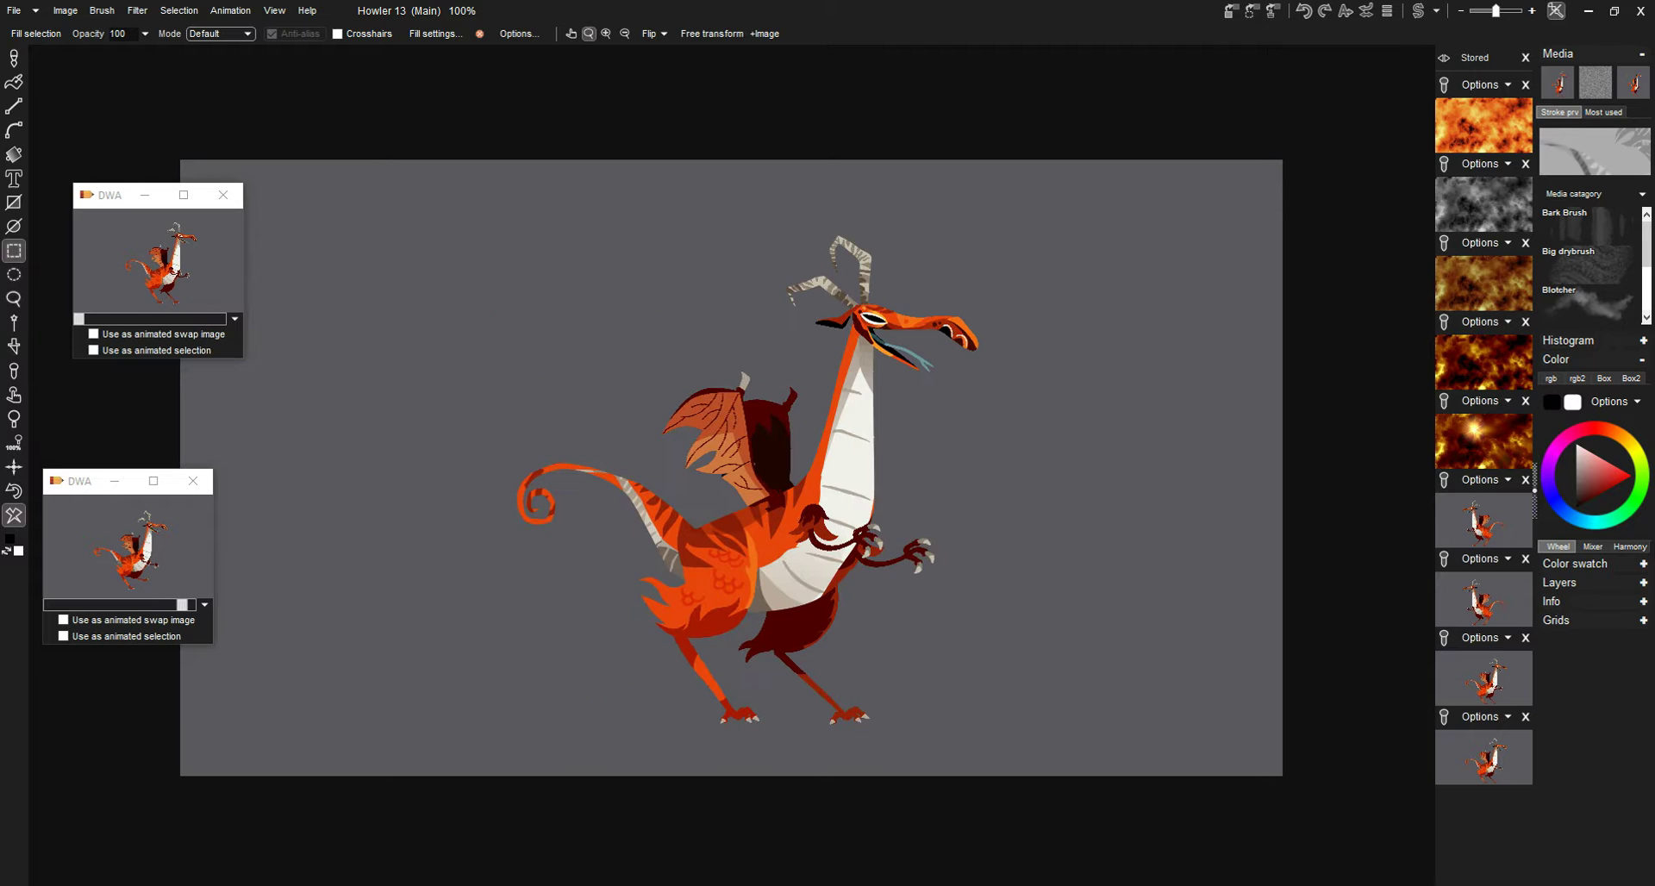
left_click(1484, 757)
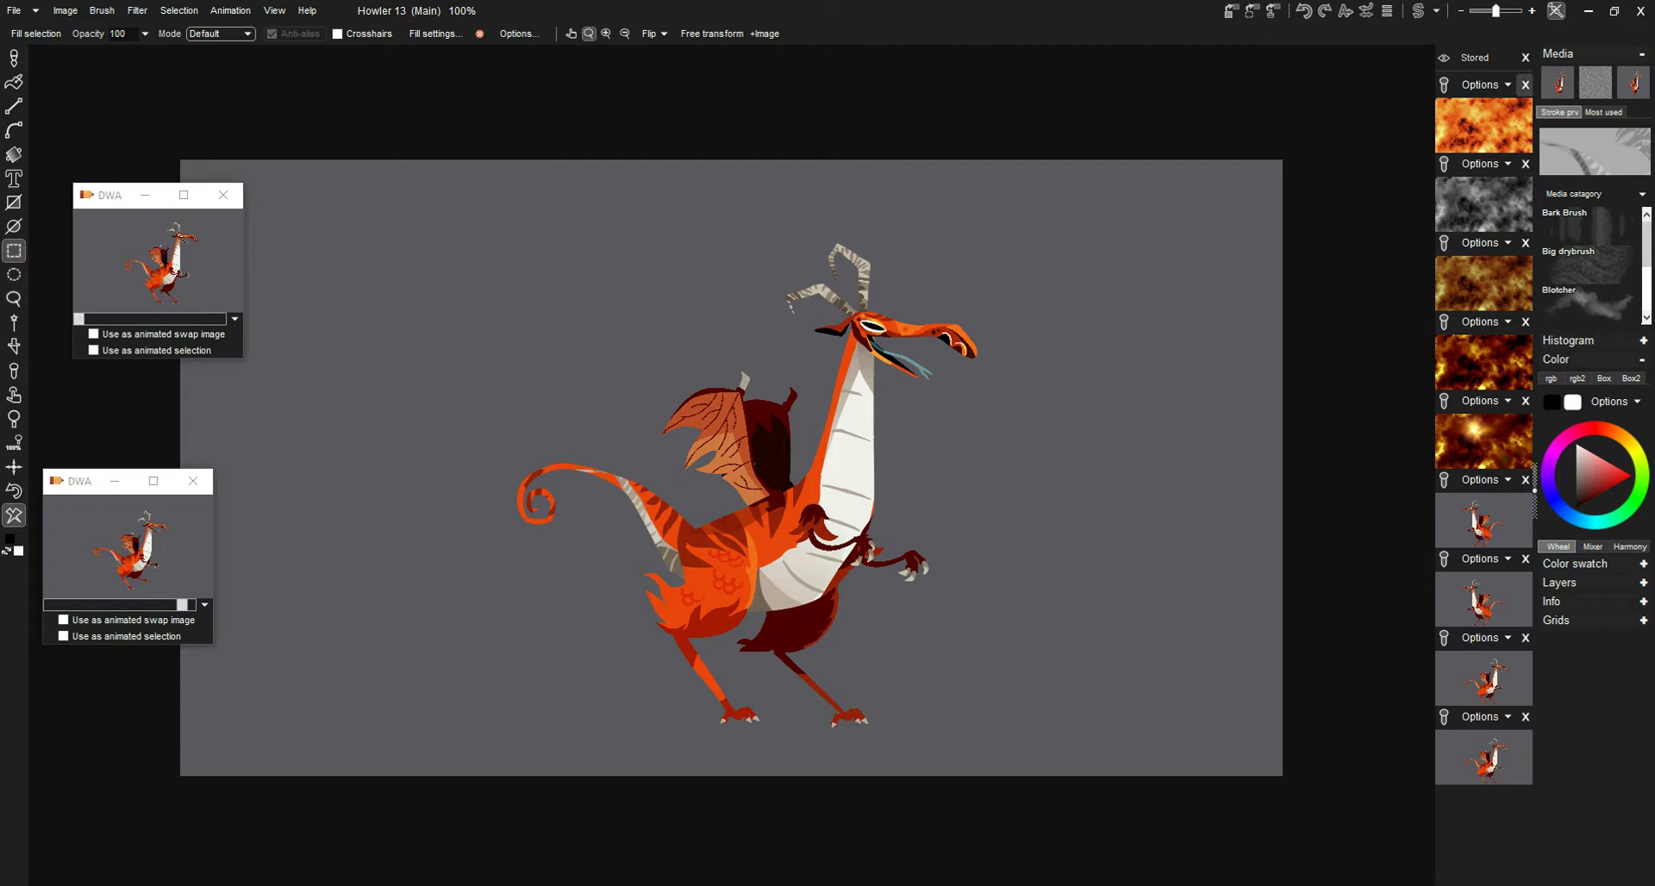
Delete the stored plasma and dragon images and close the stored images list
left_click(1525, 85)
left_click(1525, 85)
left_click(1525, 85)
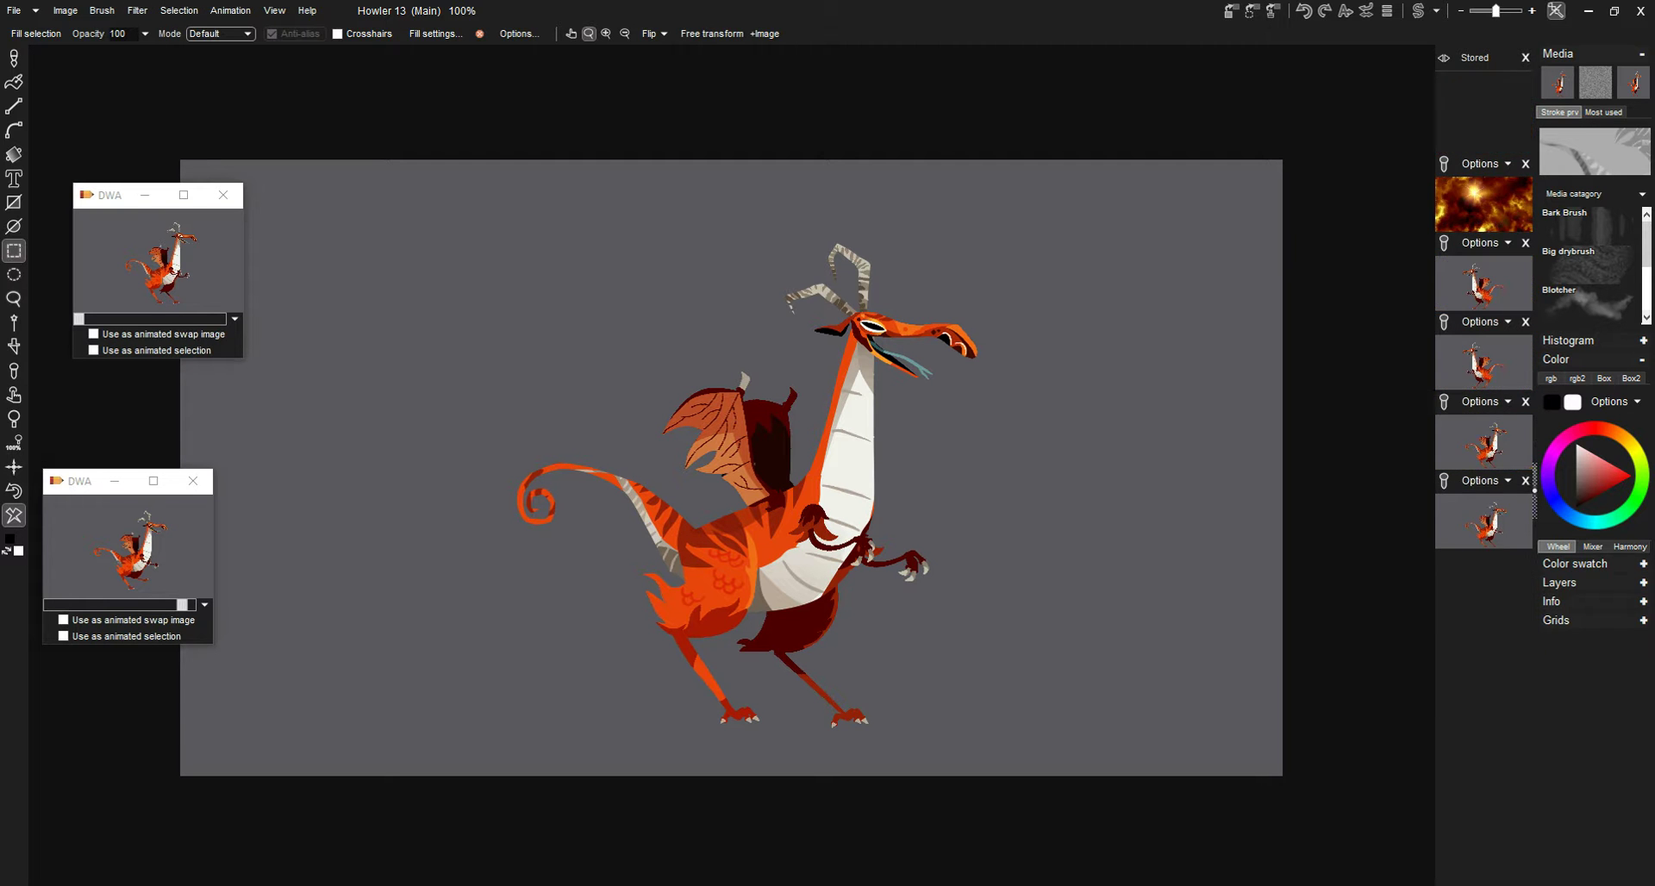
left_click(1524, 85)
left_click(1524, 85)
left_click(1525, 84)
left_click(1525, 84)
left_click(1525, 85)
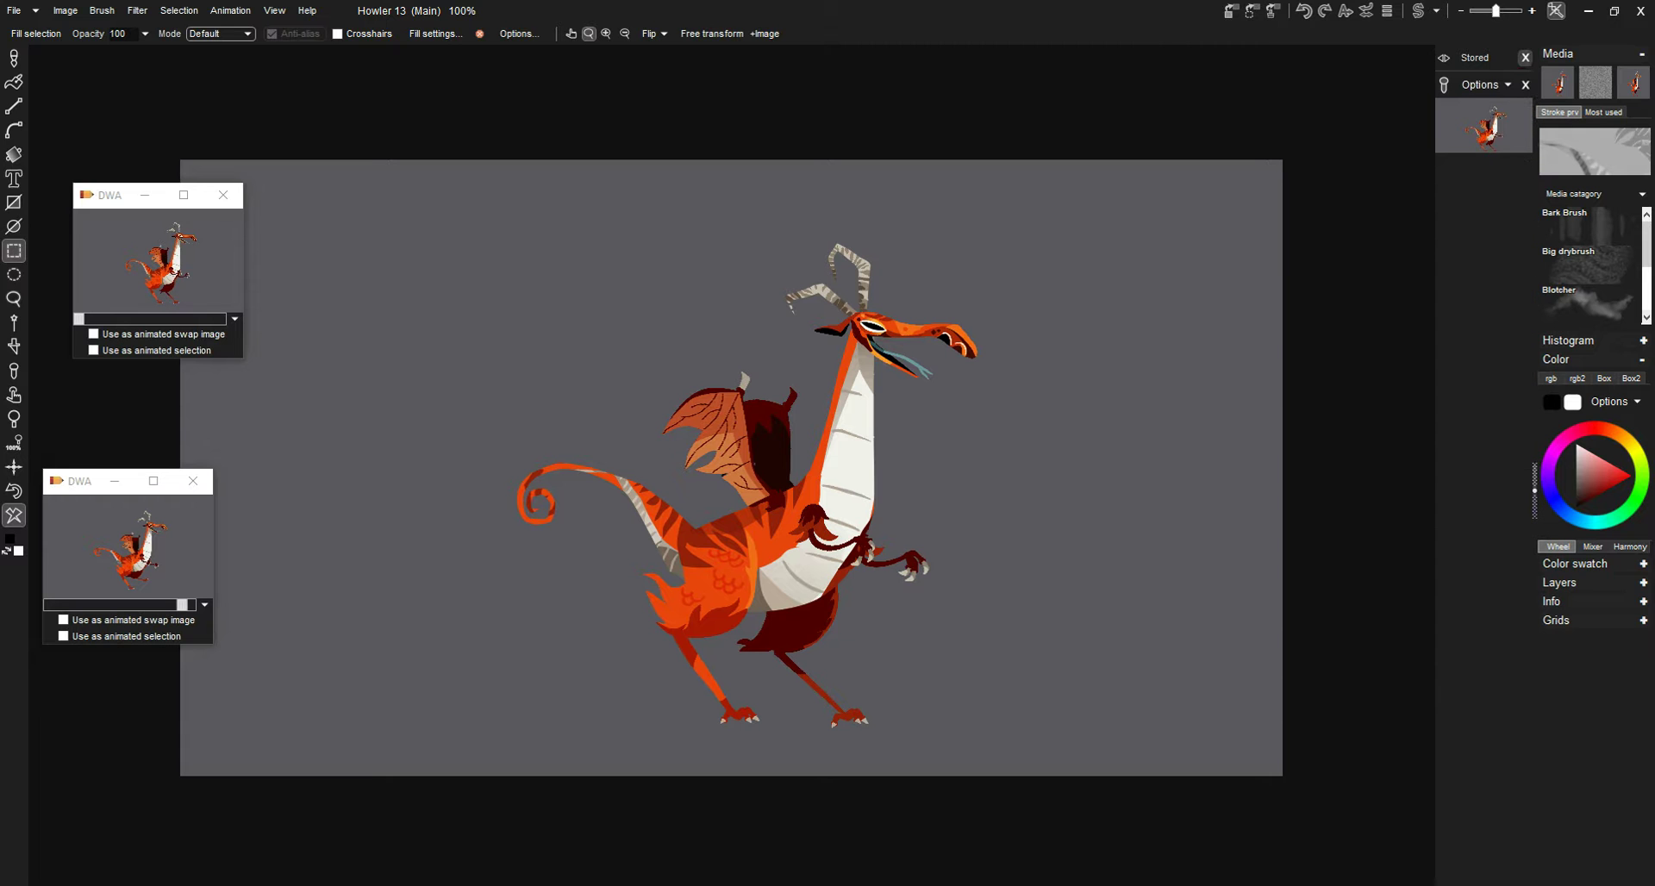
left_click(1525, 58)
Open the animation short2-cropped-resampled-580x580.dwa from the asp-02 folder
left_click(717, 535)
left_click(137, 10)
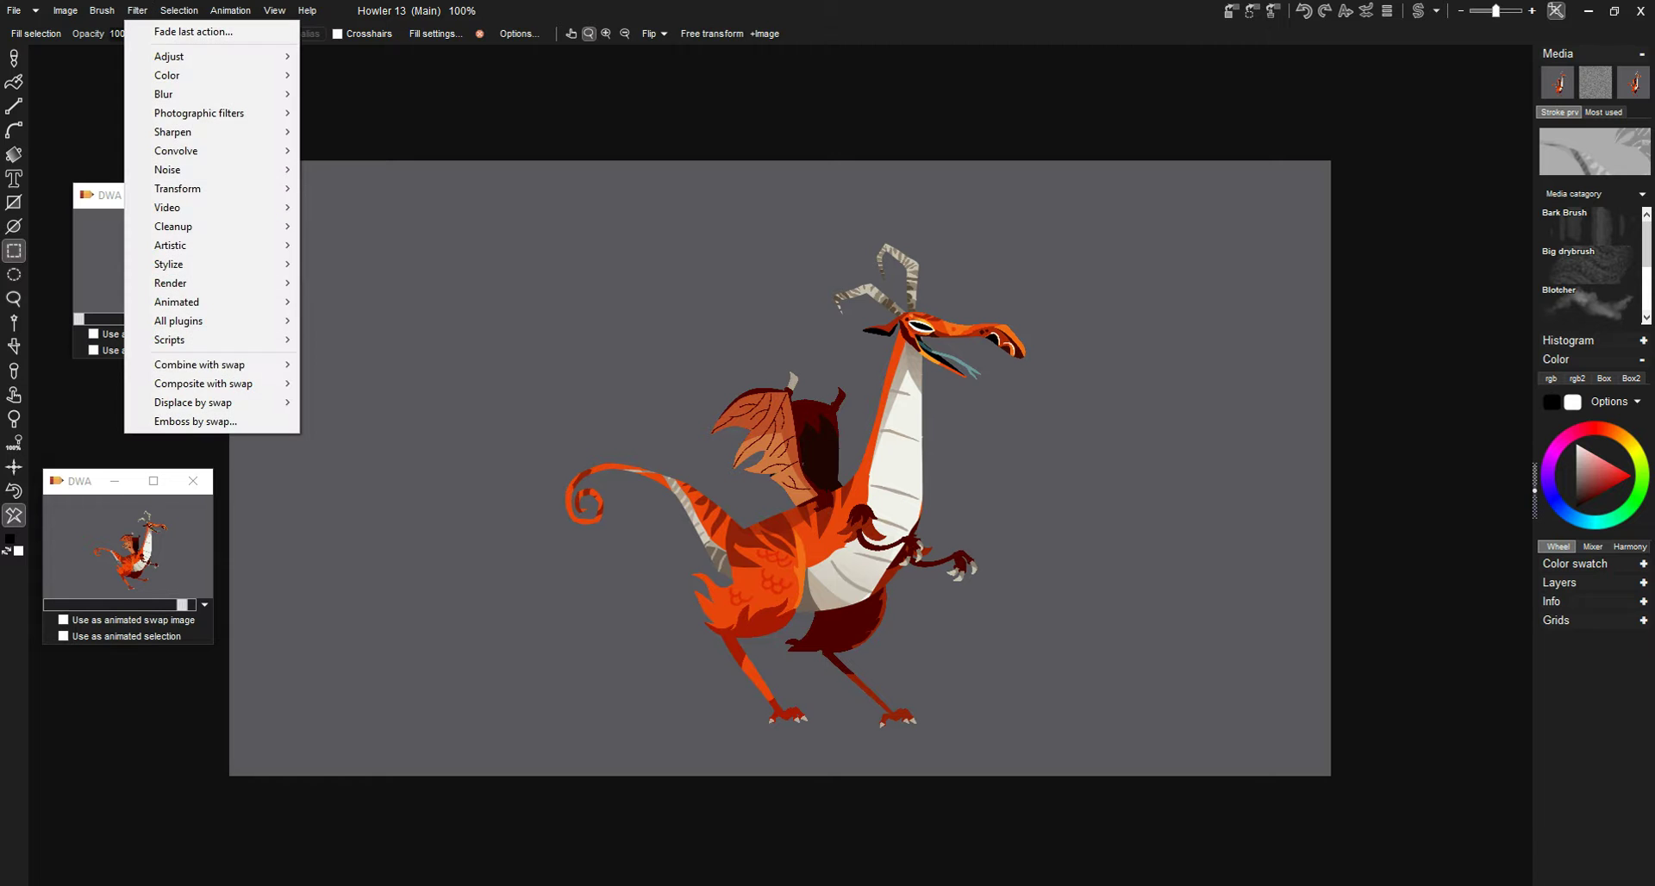
mouse_move(229, 11)
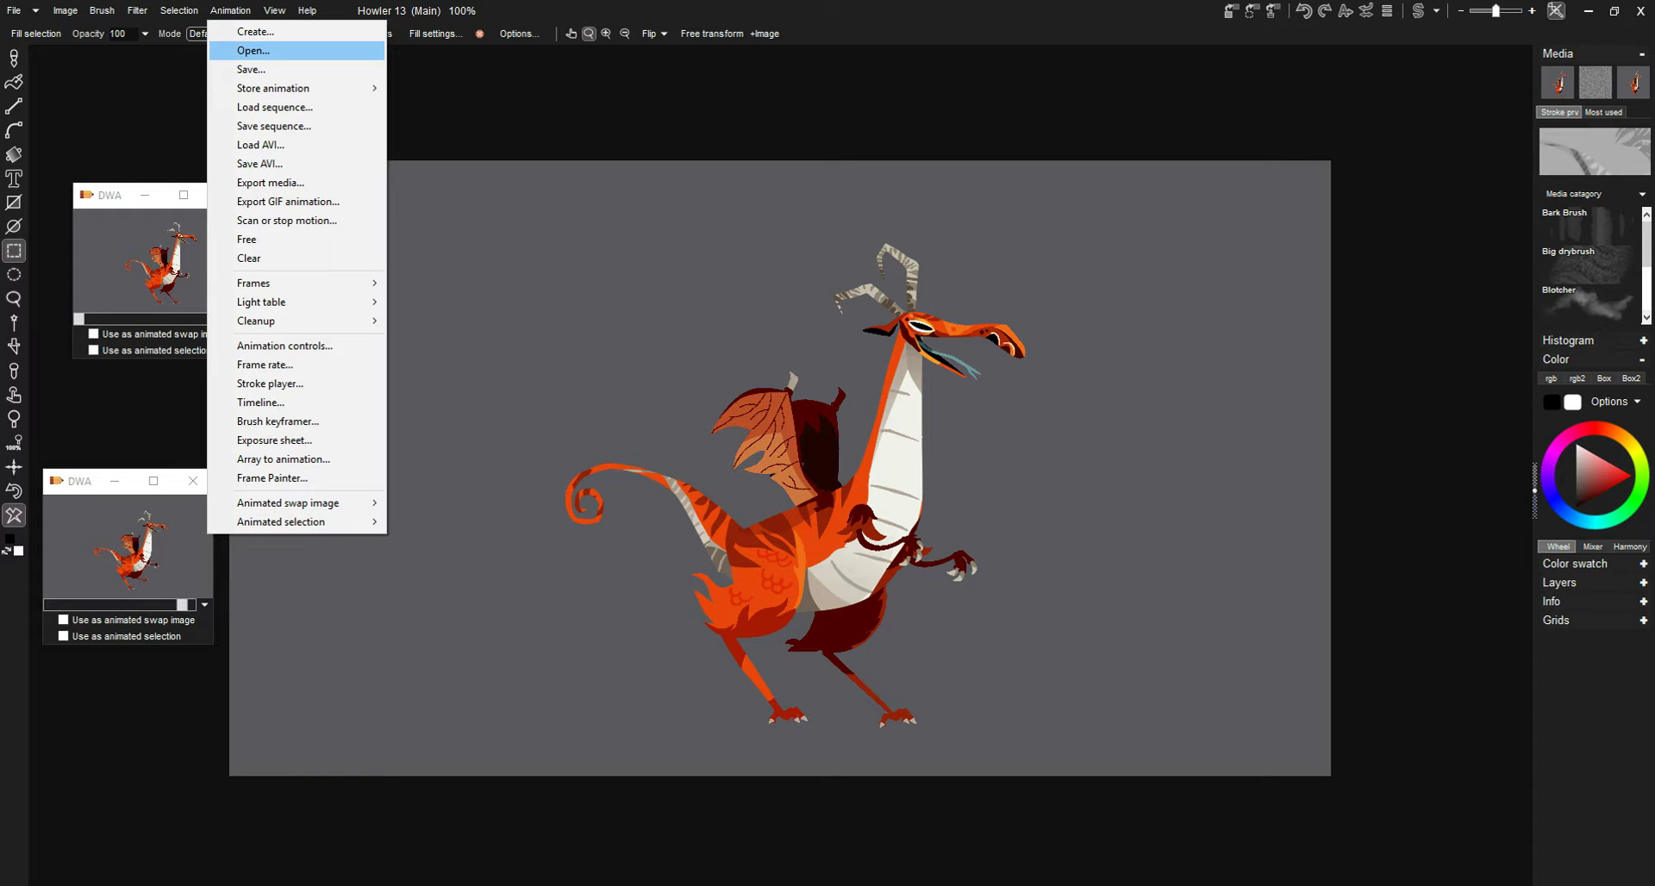
left_click(252, 50)
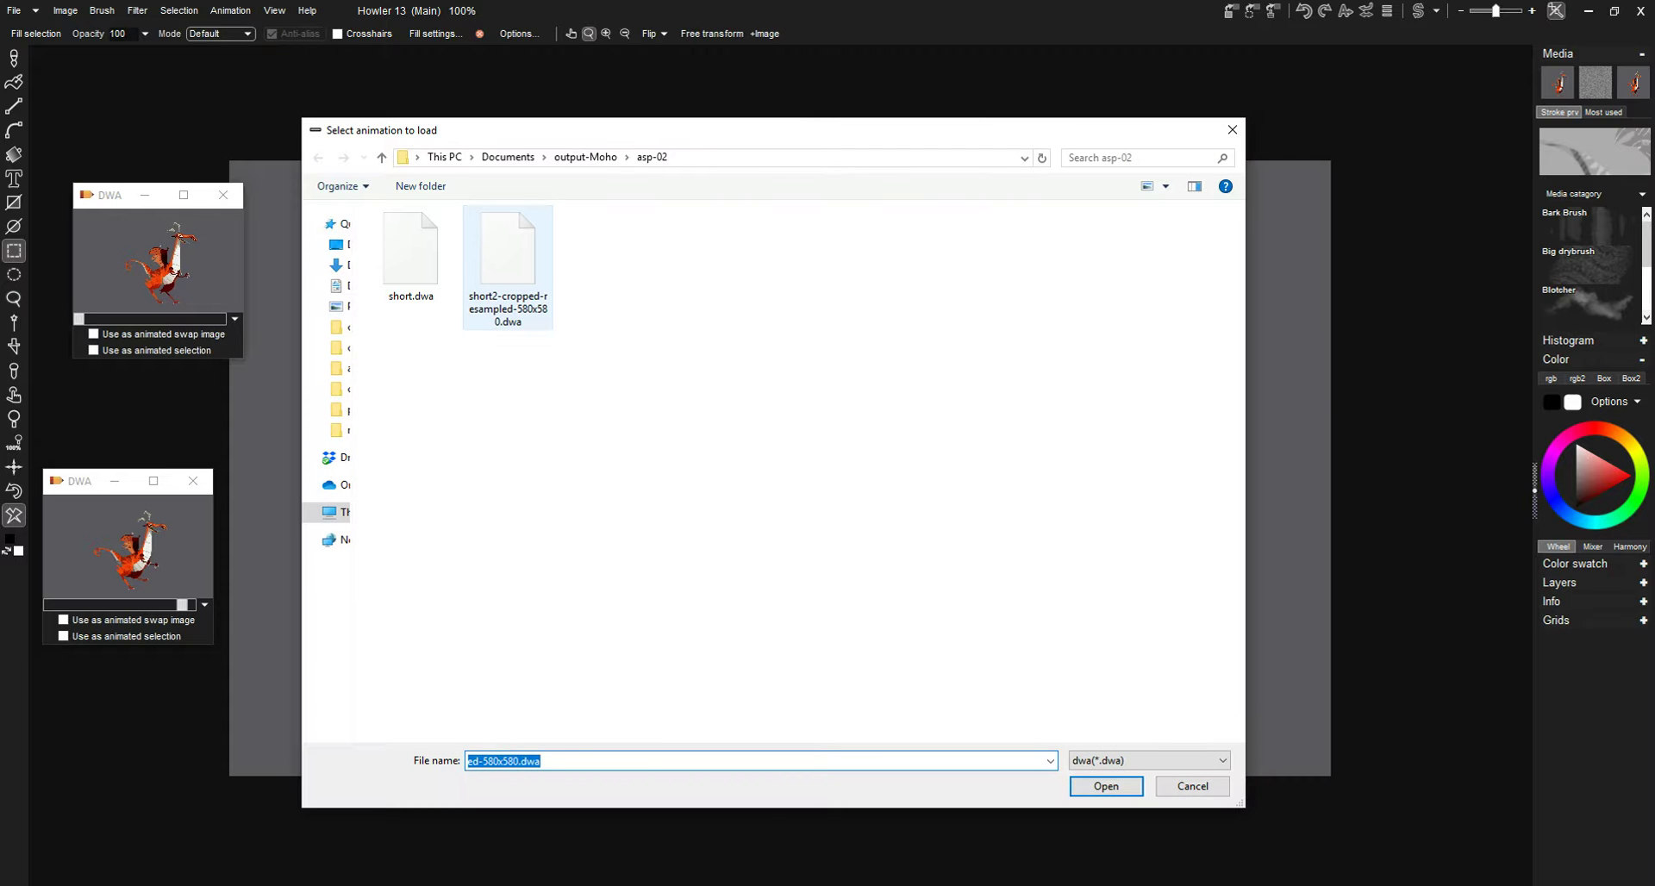
left_click(508, 267)
left_click(1106, 786)
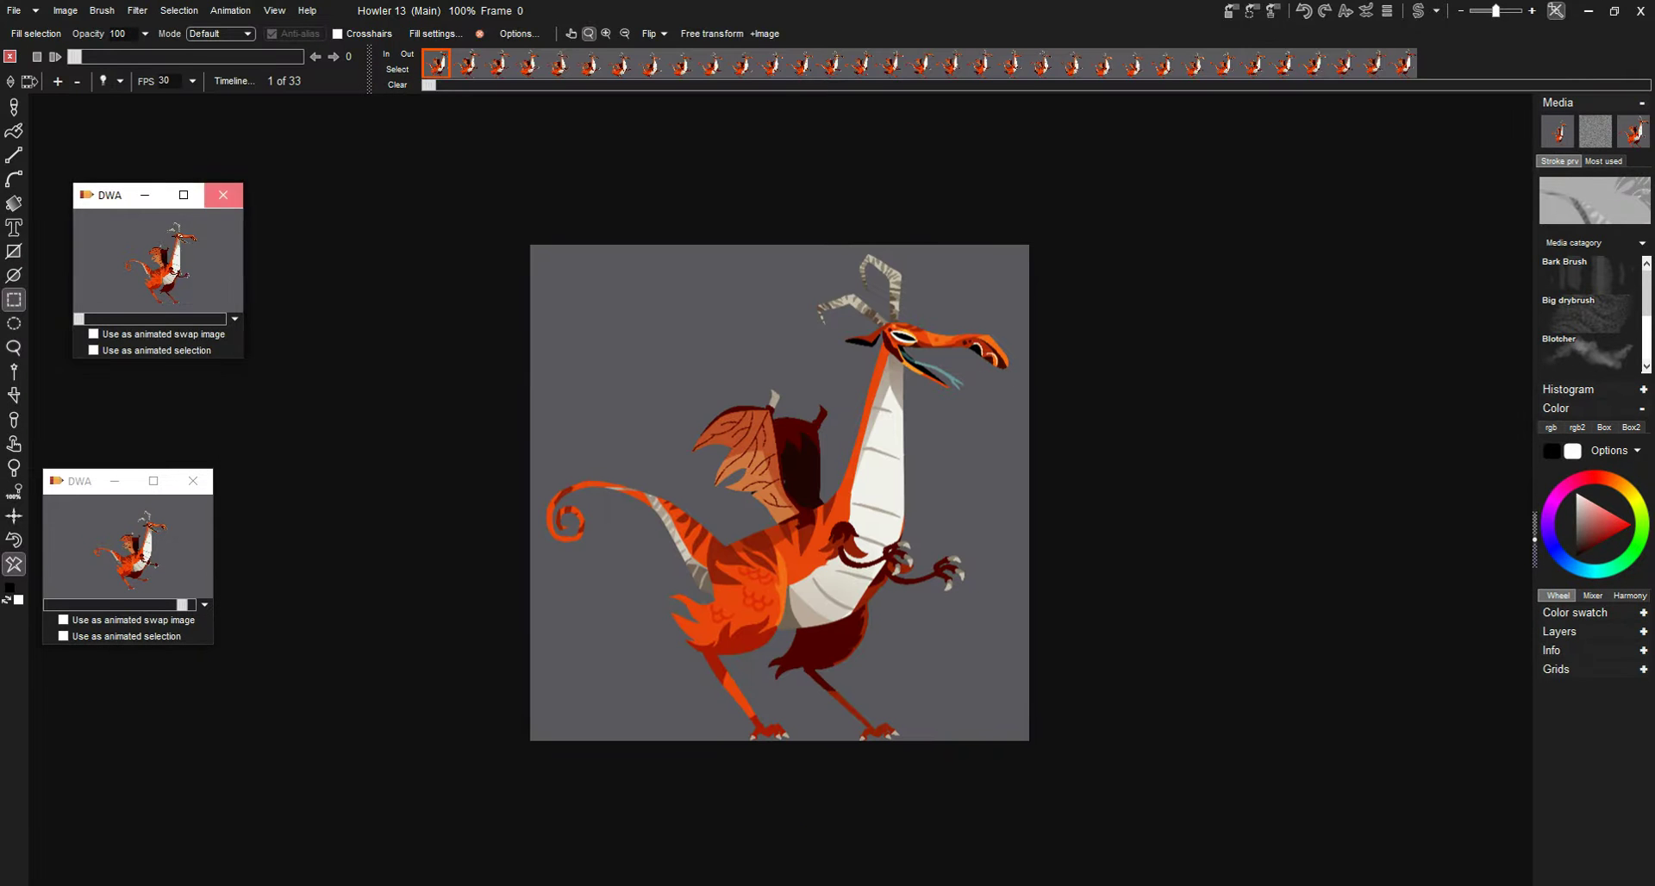
Close both floating DWA animation windows and scrub briefly through the opened animation
left_click(223, 195)
left_click(193, 481)
left_click_drag(75, 56, 129, 56)
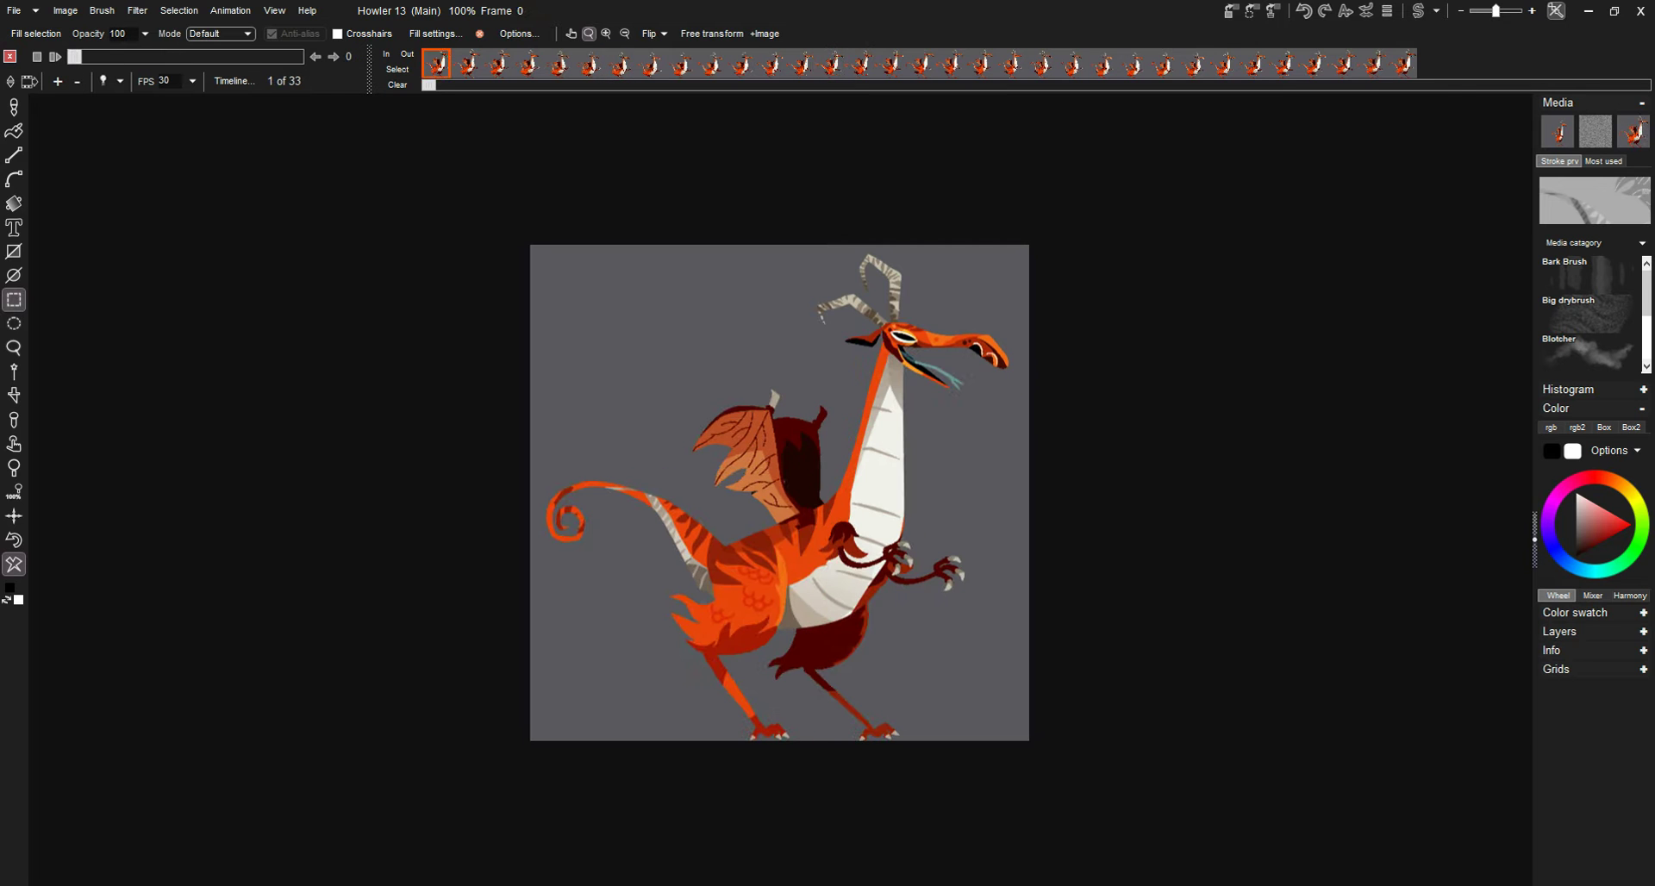
Select the grey background of the first frame by color key, using RGB difference with a tolerance of 31
left_click(179, 10)
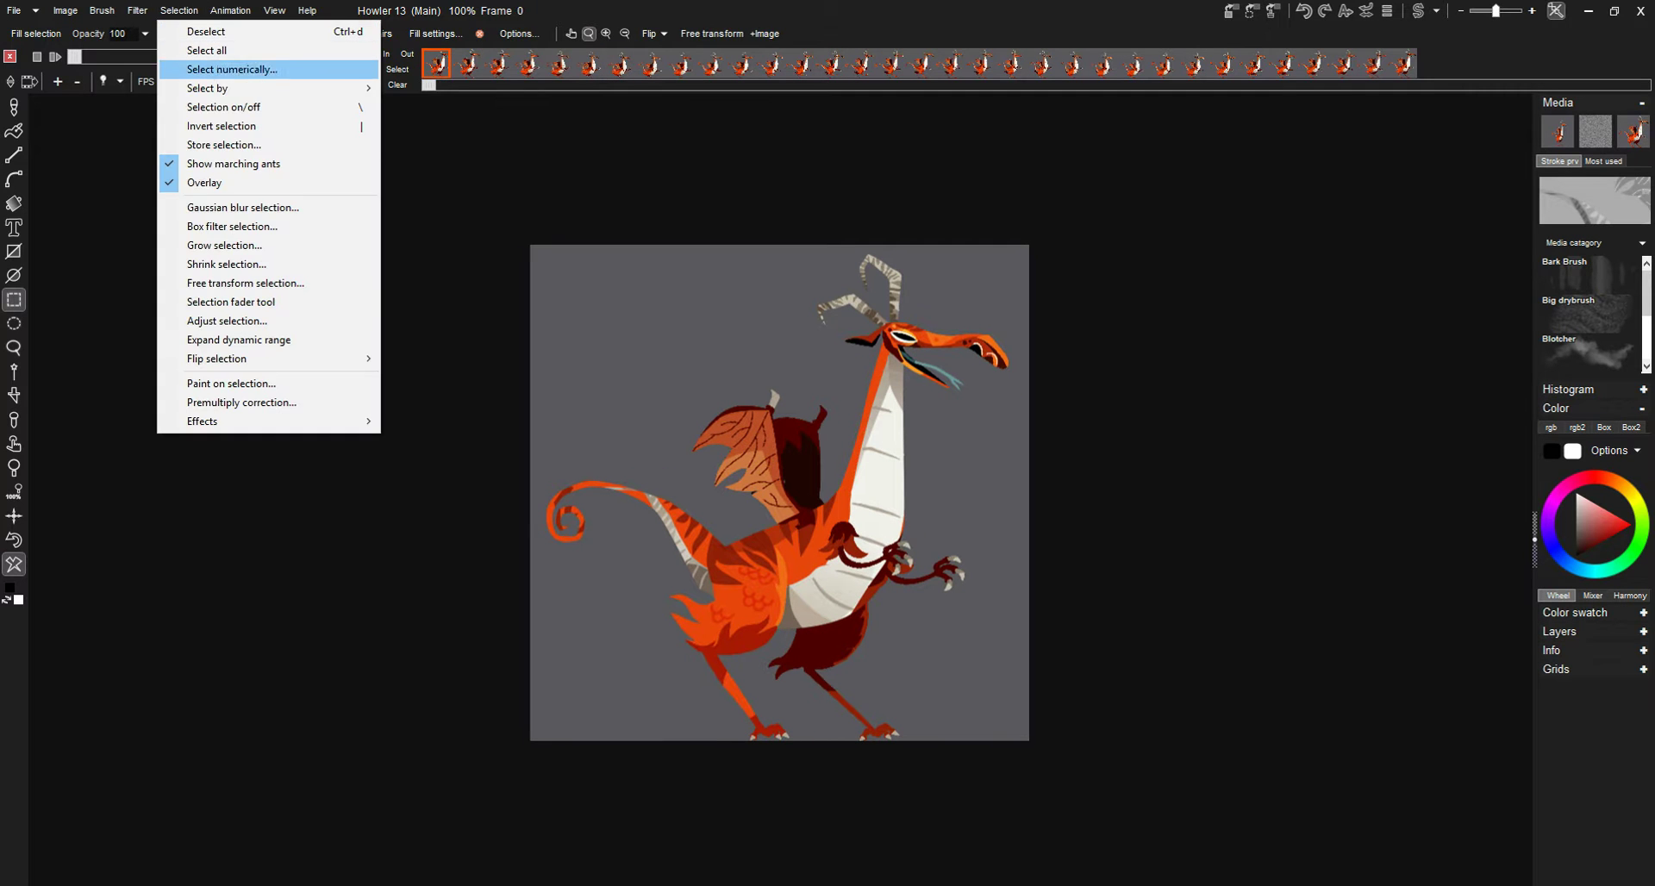
mouse_move(207, 88)
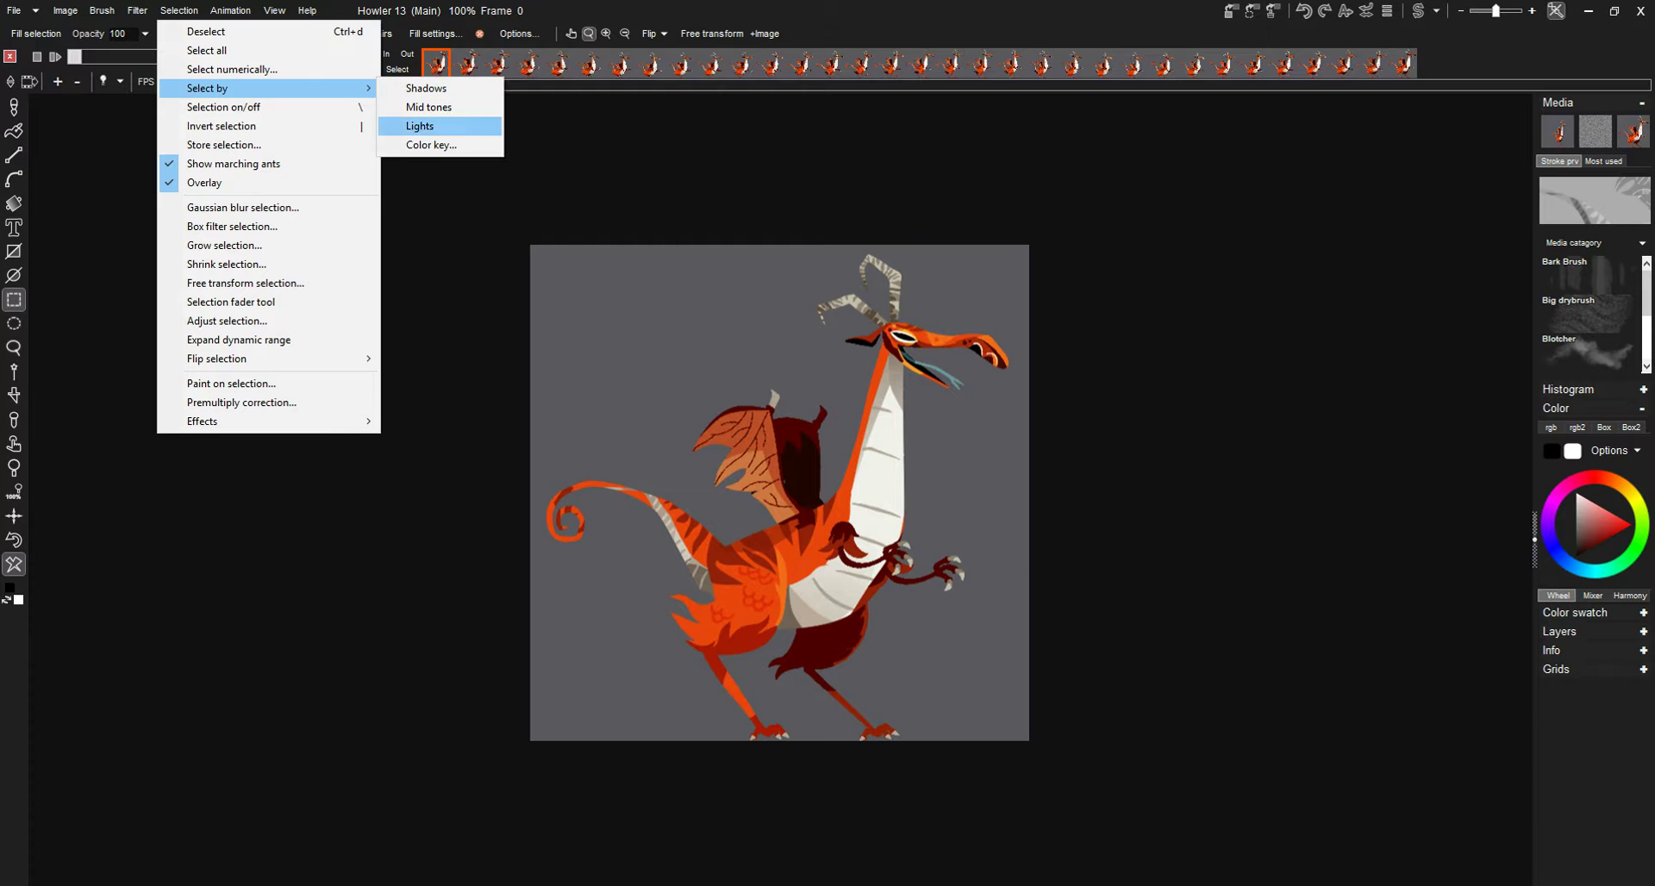
left_click(431, 144)
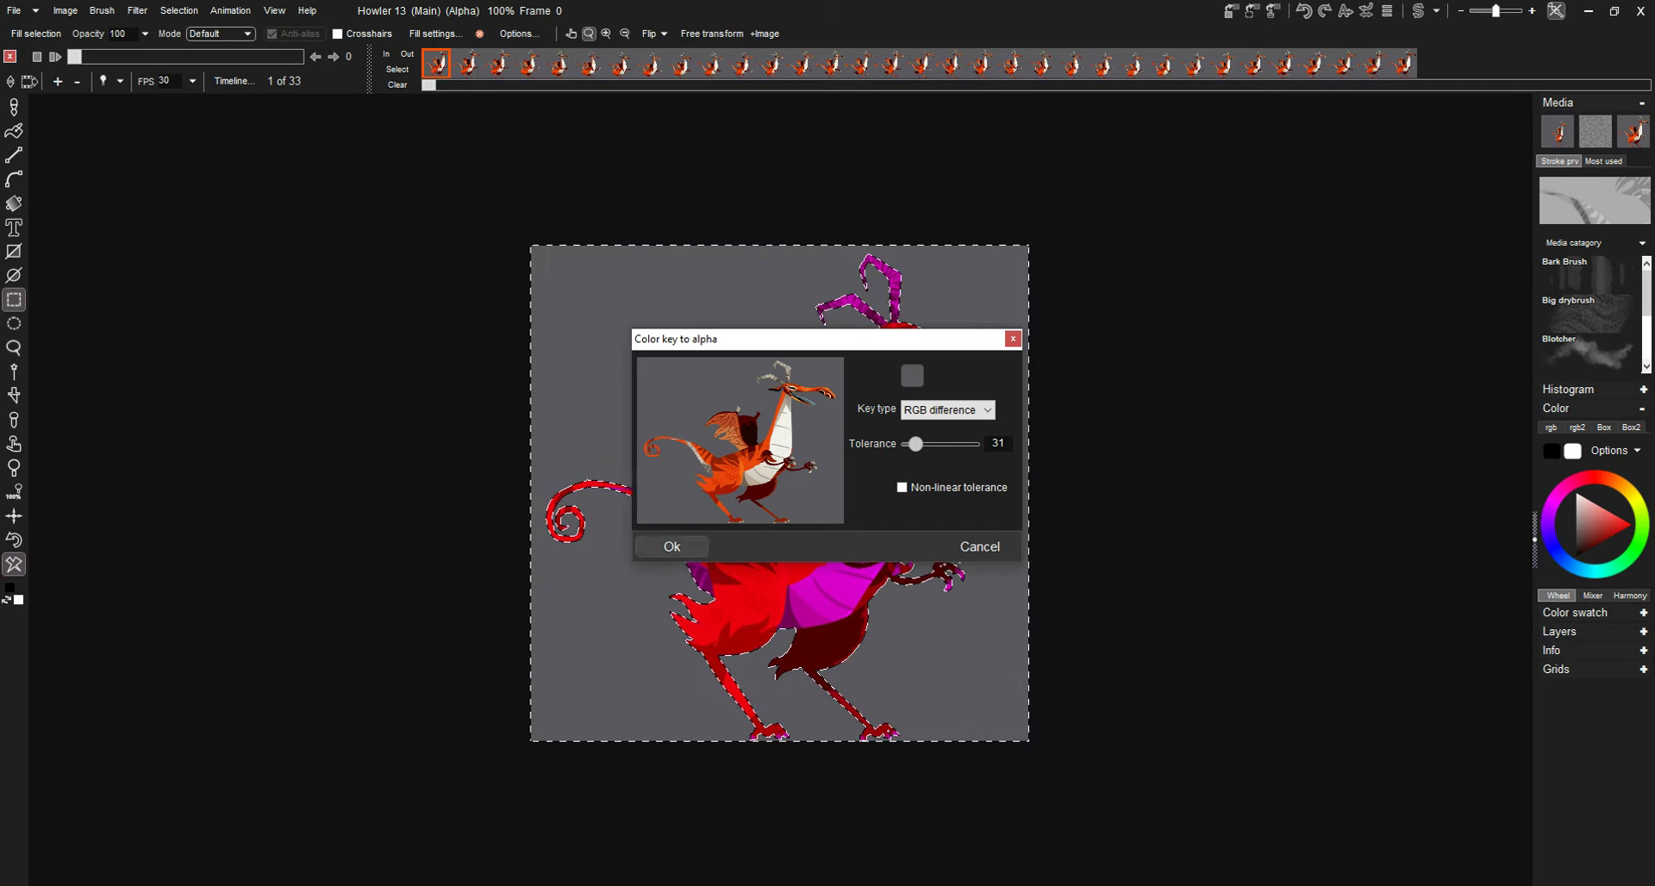
key("Return")
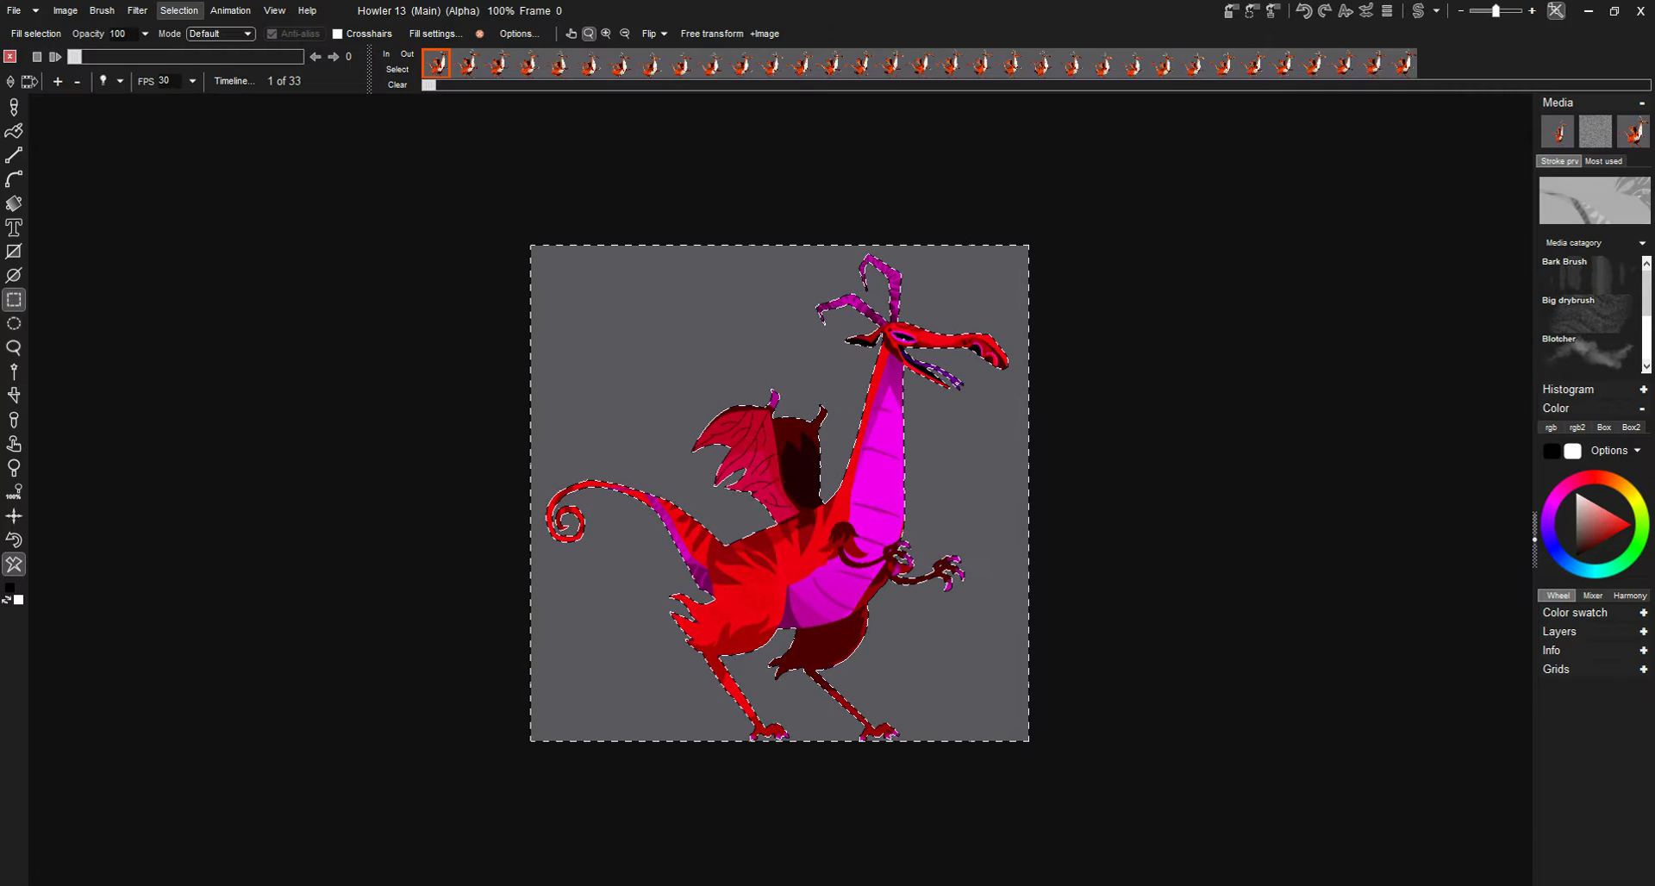
Invert the selection to isolate the dragon, and store the current frame as a stored image
left_click(178, 10)
left_click(222, 126)
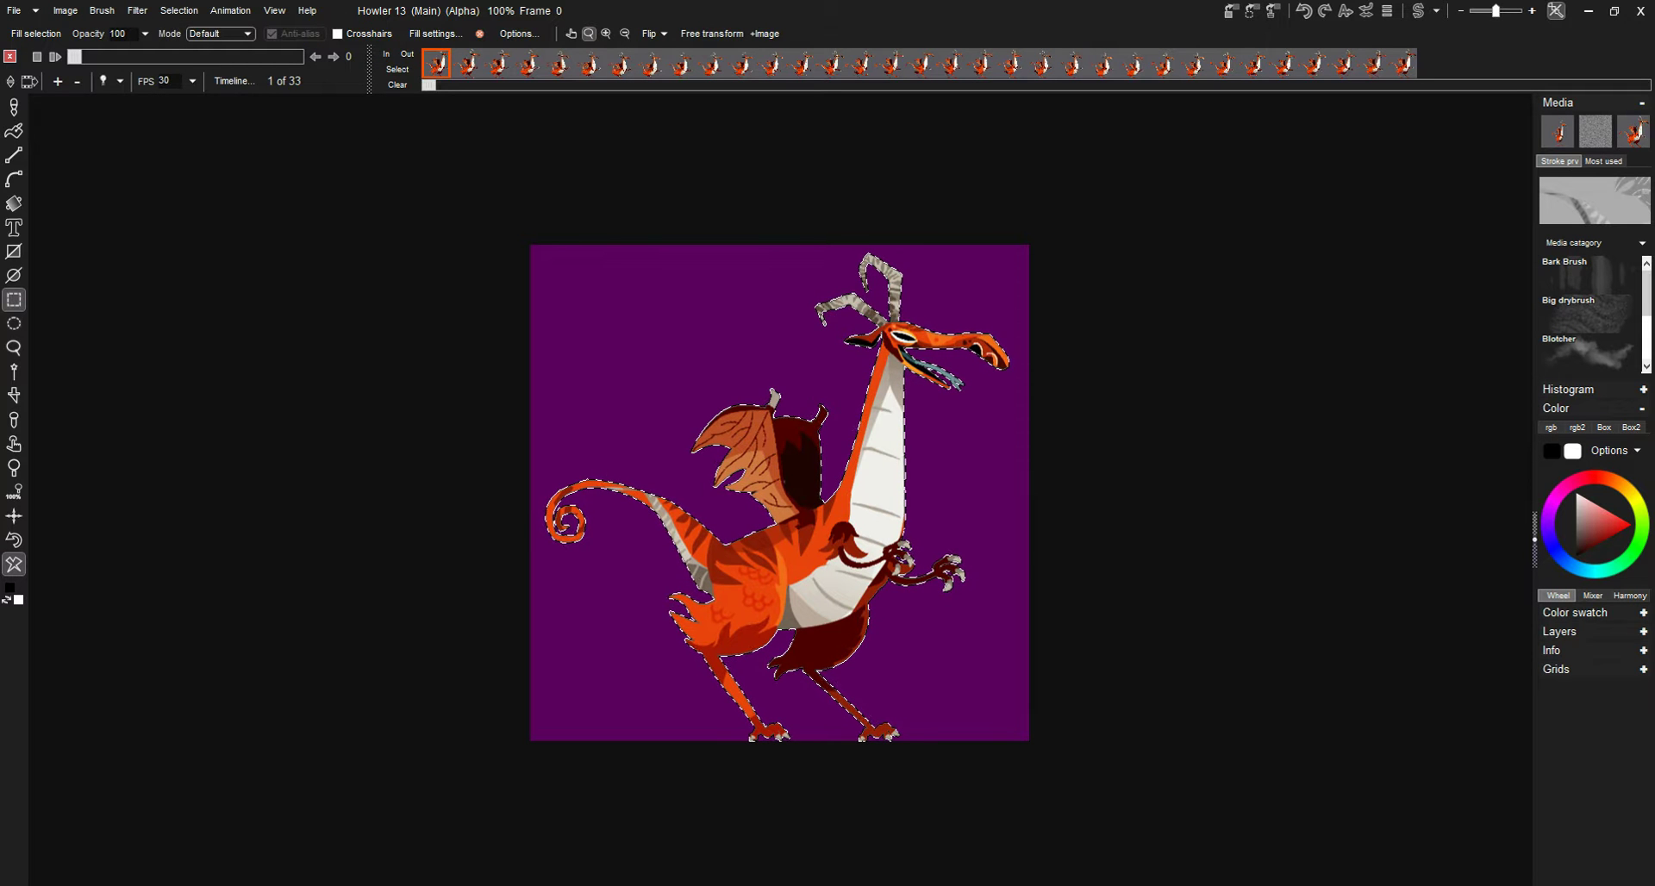
left_click(1231, 11)
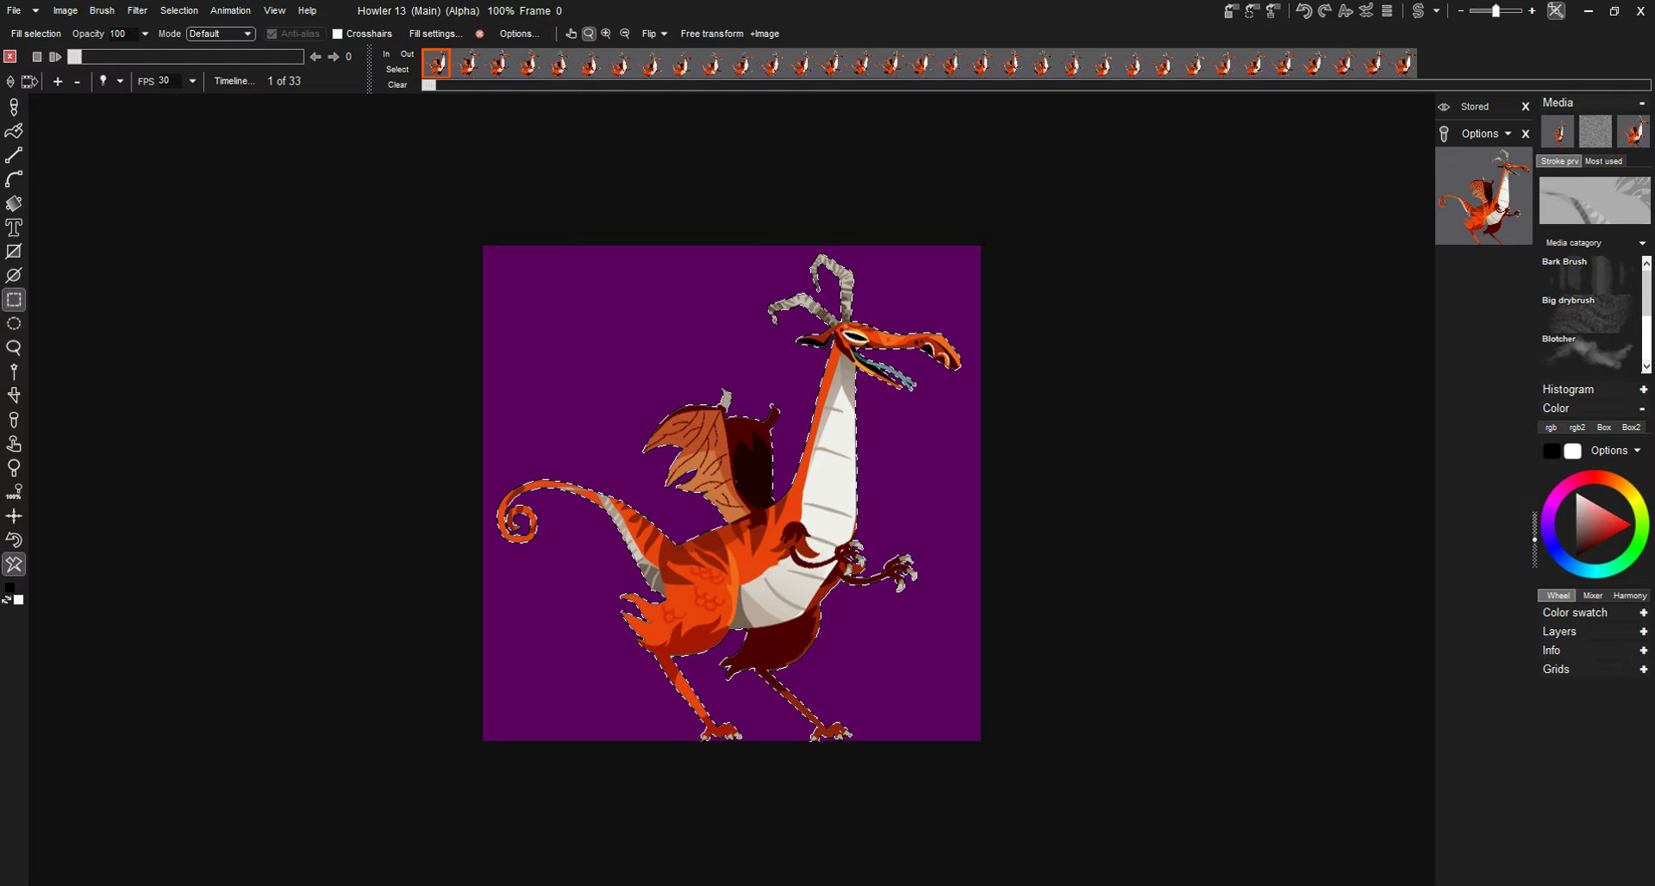
Try clearing the first frame to white, drop the selection, and undo the clearing
left_click(14, 565)
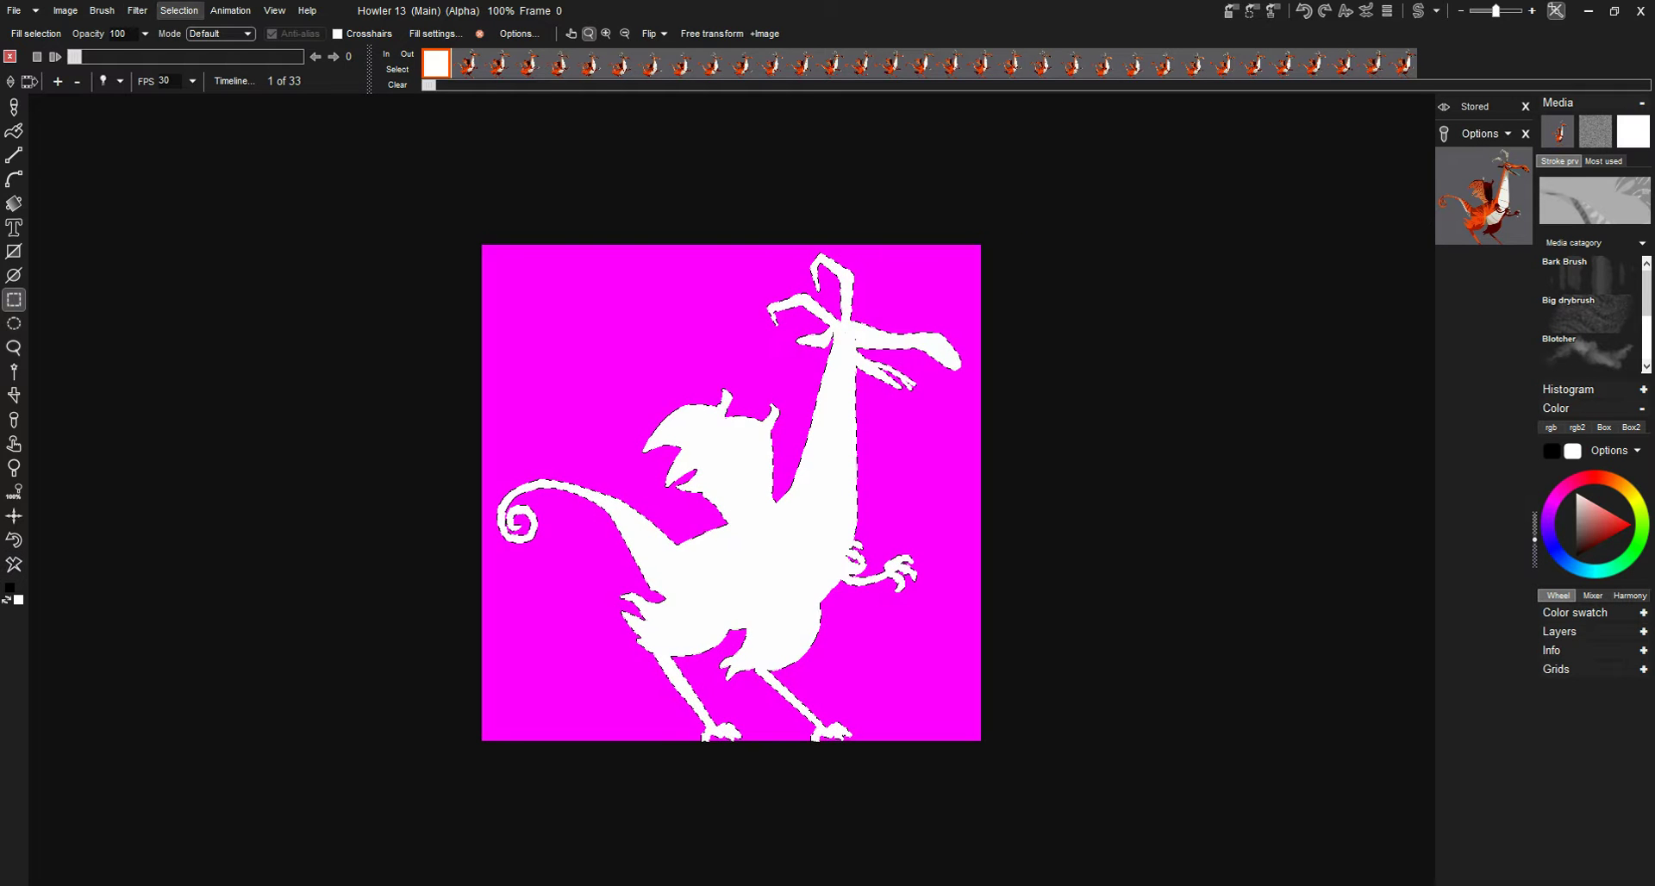
left_click(179, 10)
left_click(200, 31)
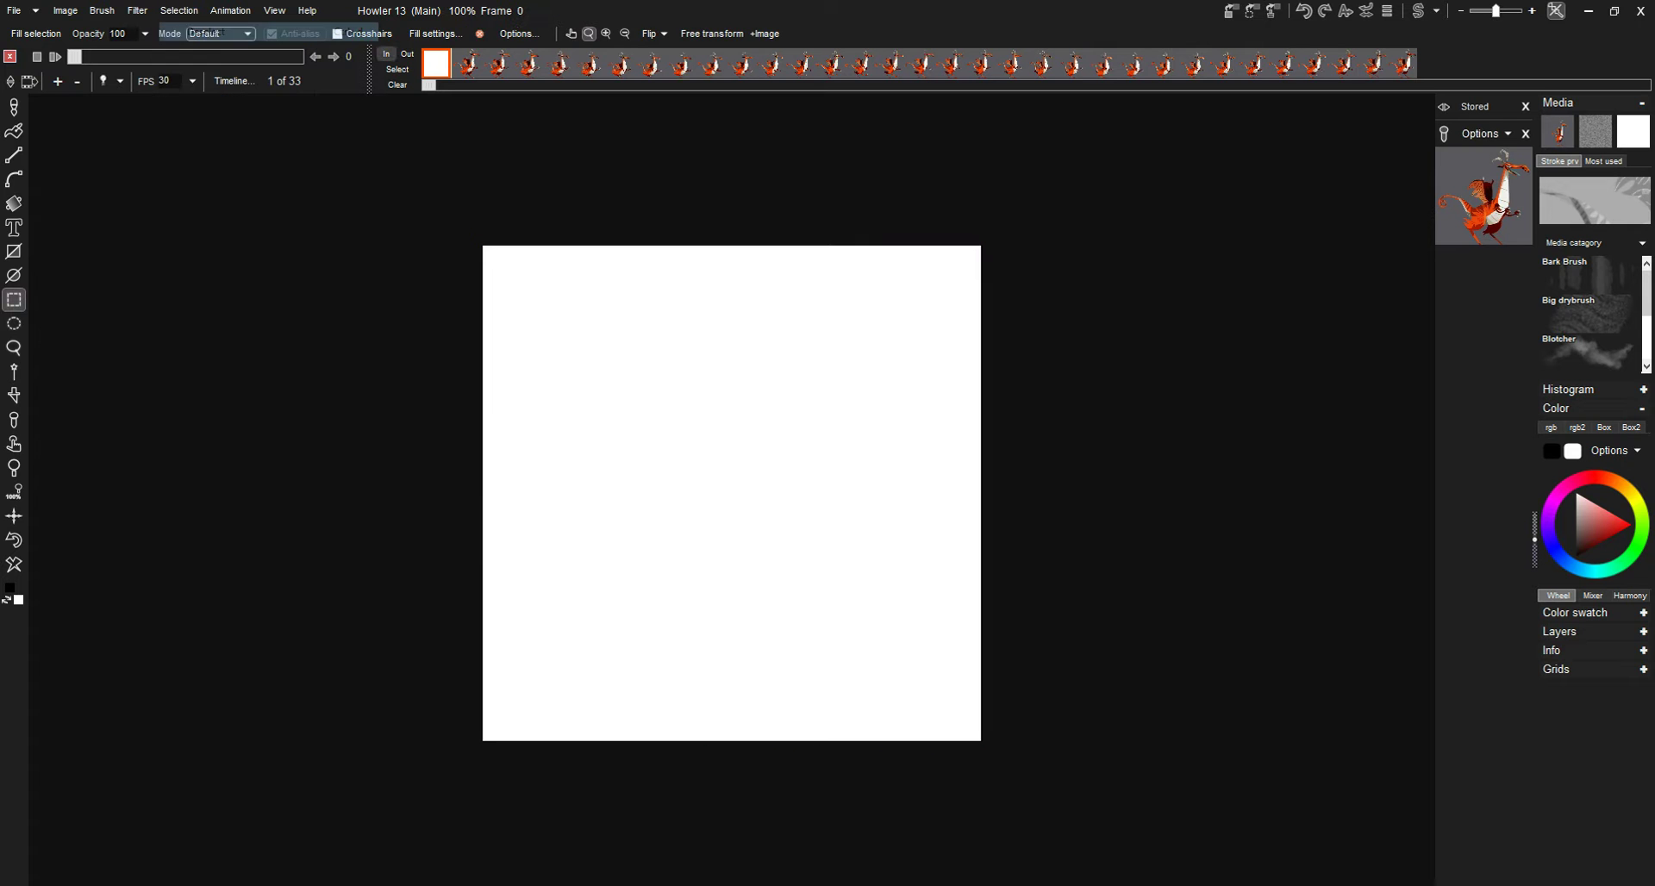
key("ctrl+z")
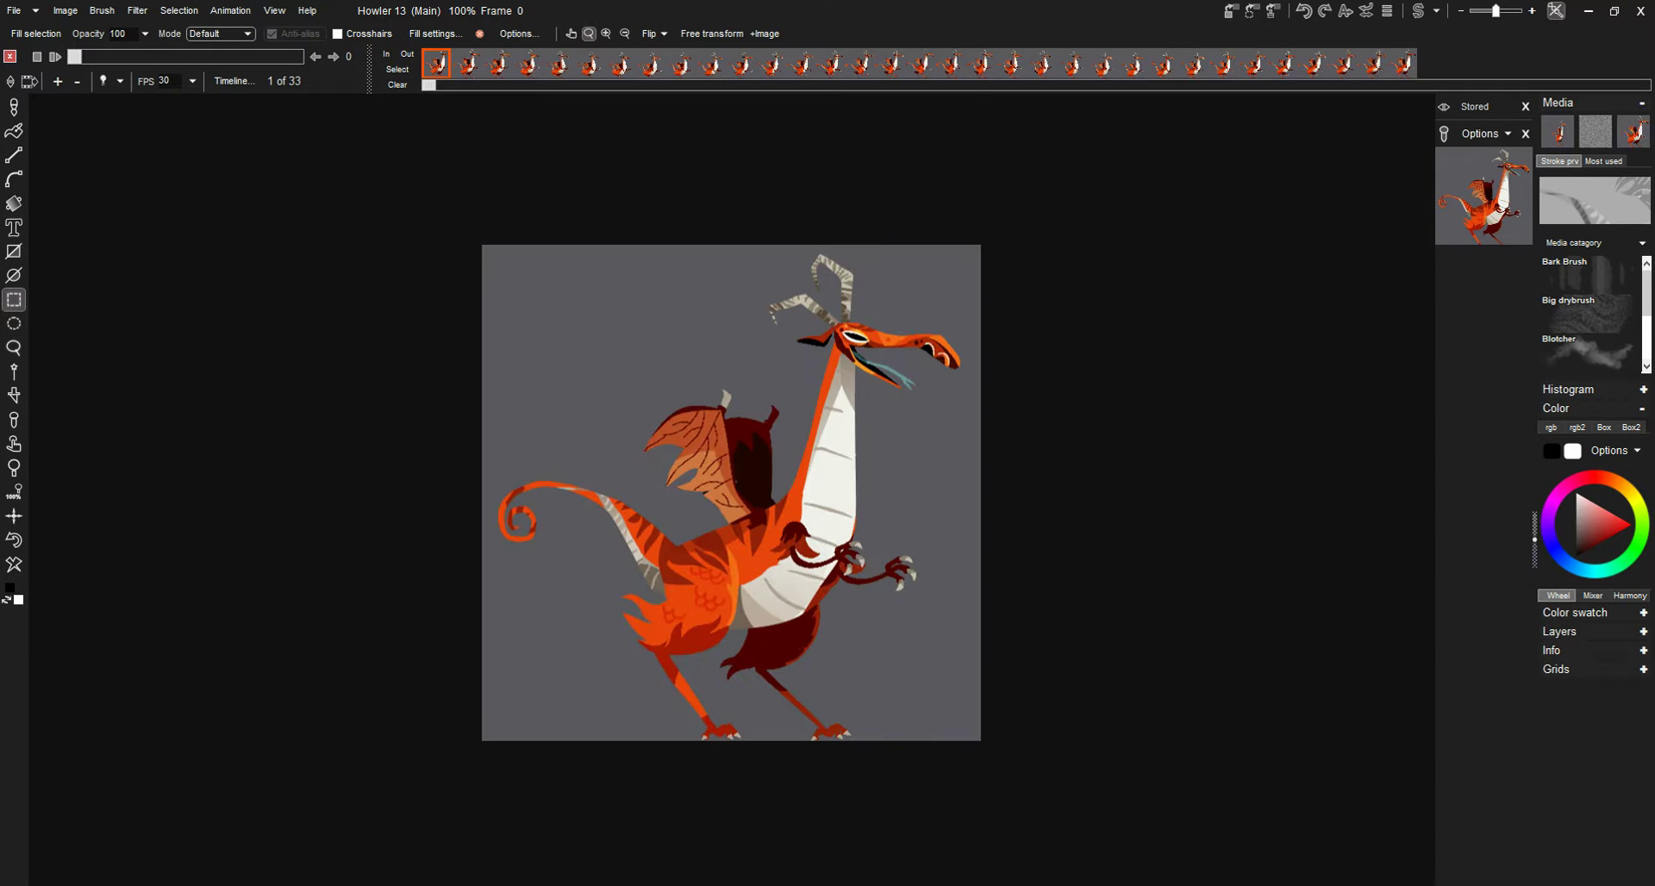
Replace the alpha of the first frame with that of the stored dragon image, and deselect it
left_click(1482, 134)
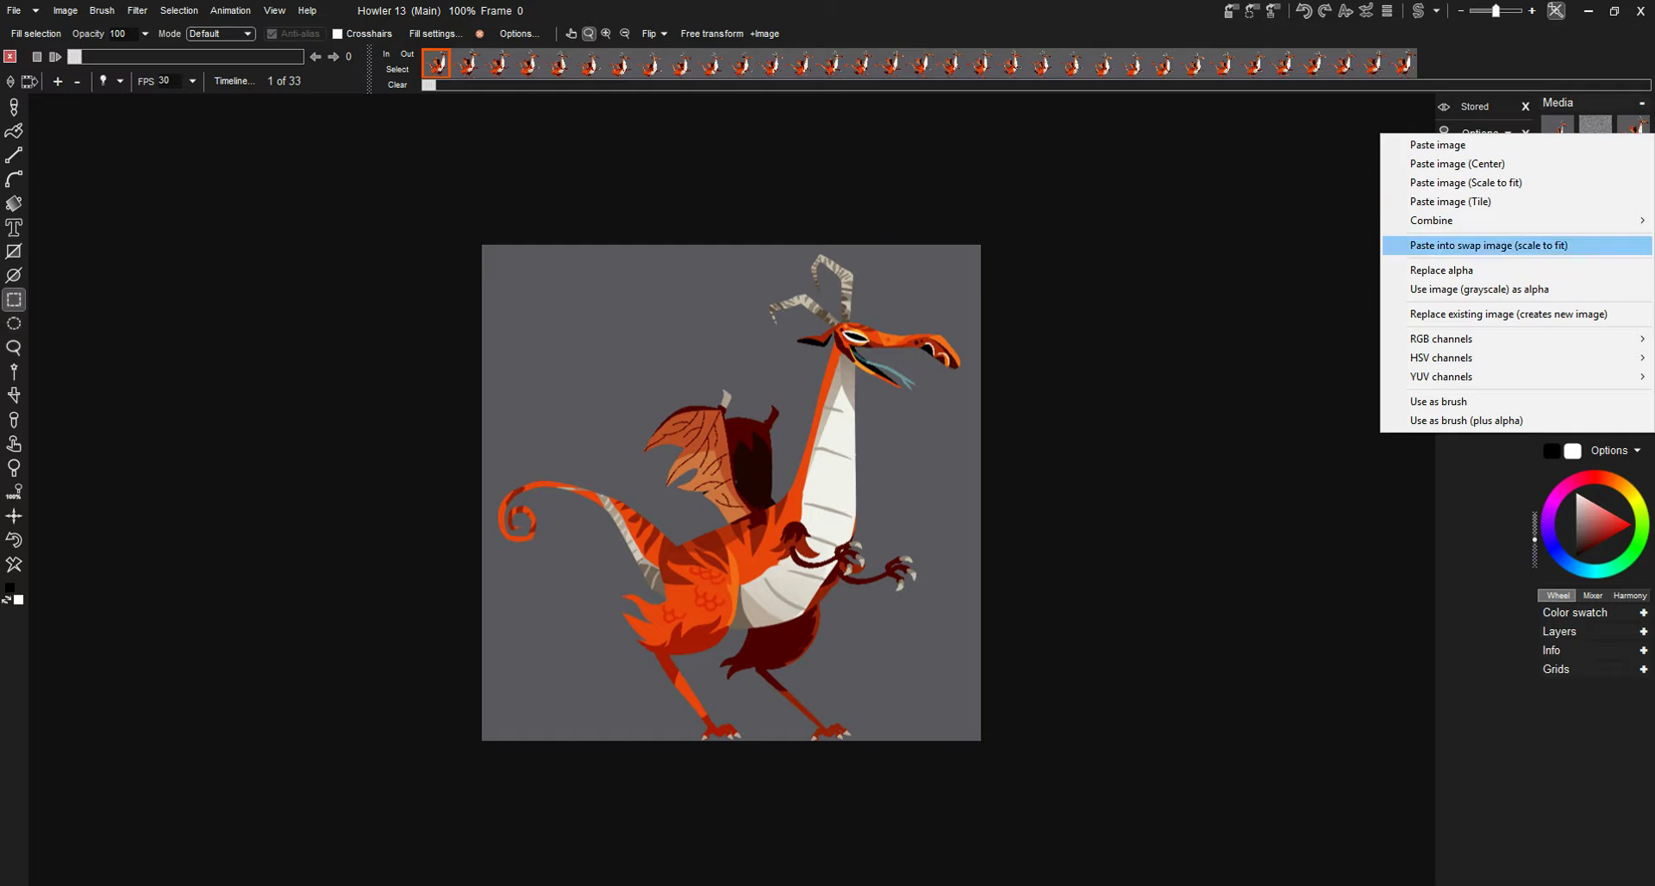
left_click(1448, 270)
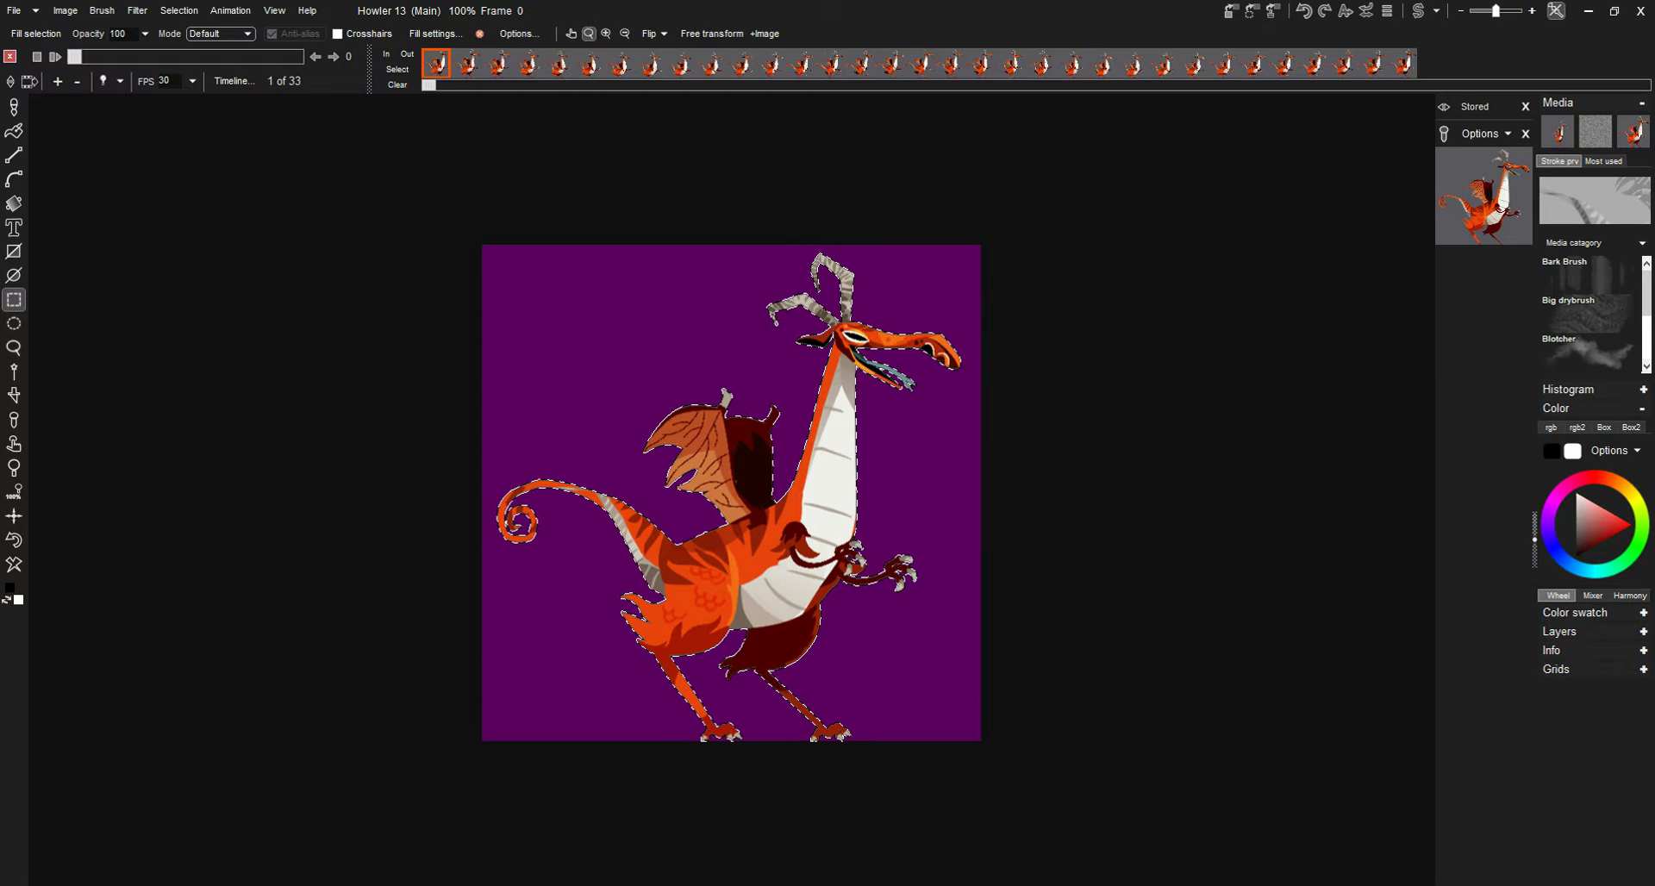
left_click(178, 11)
left_click(185, 29)
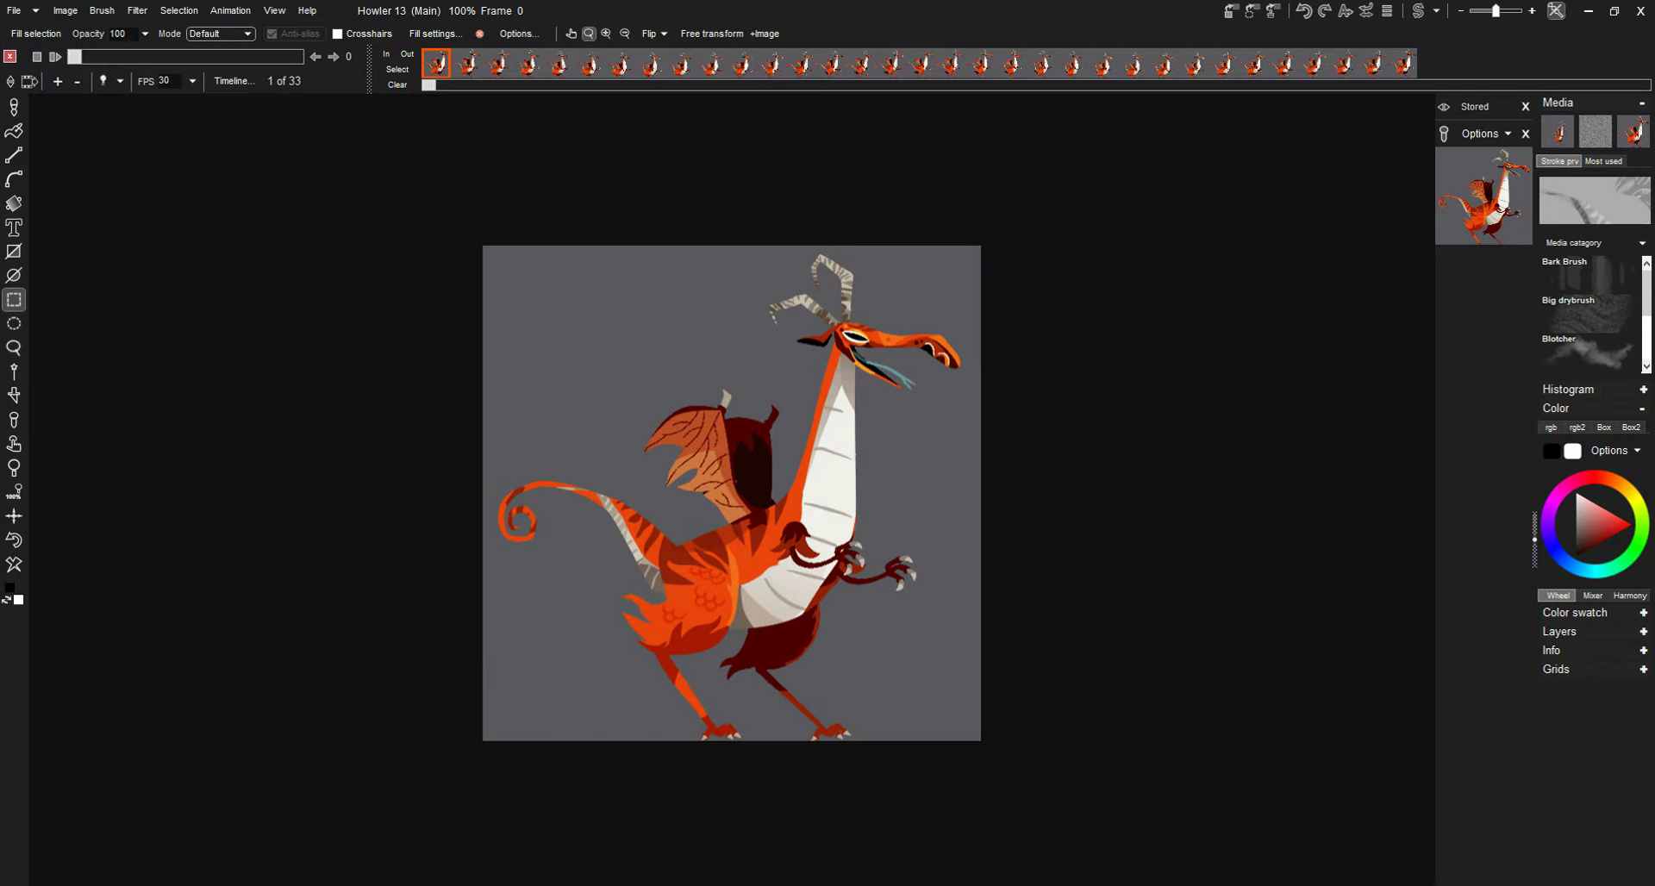
Select the grey background of the second frame by color key, using RGB difference with a tolerance of 31
left_click(472, 64)
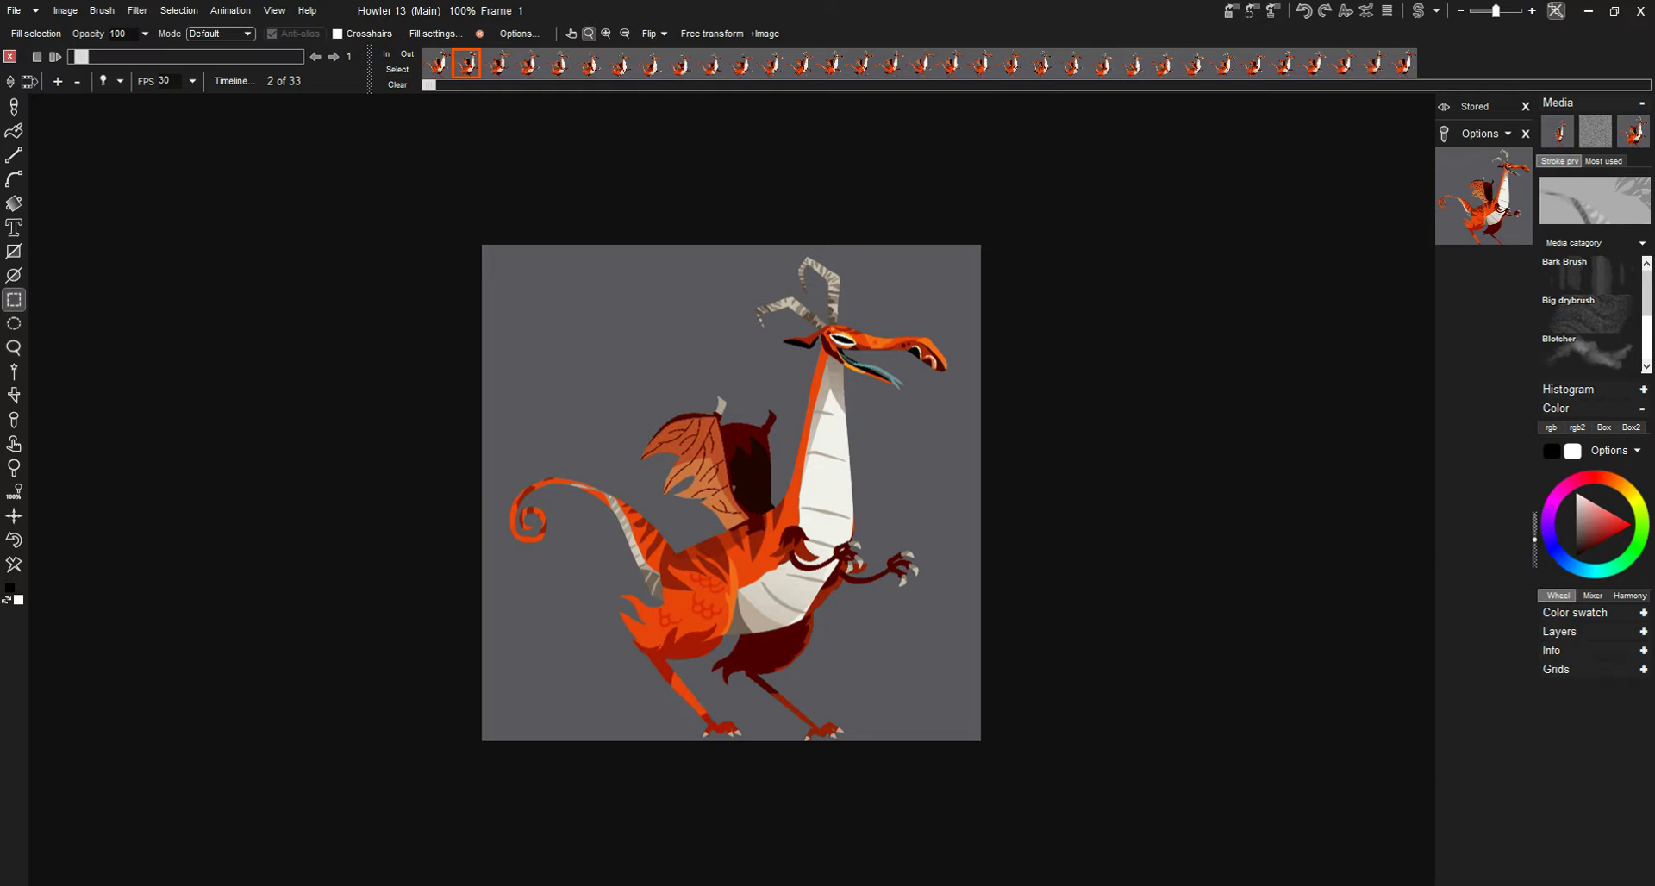
left_click(179, 10)
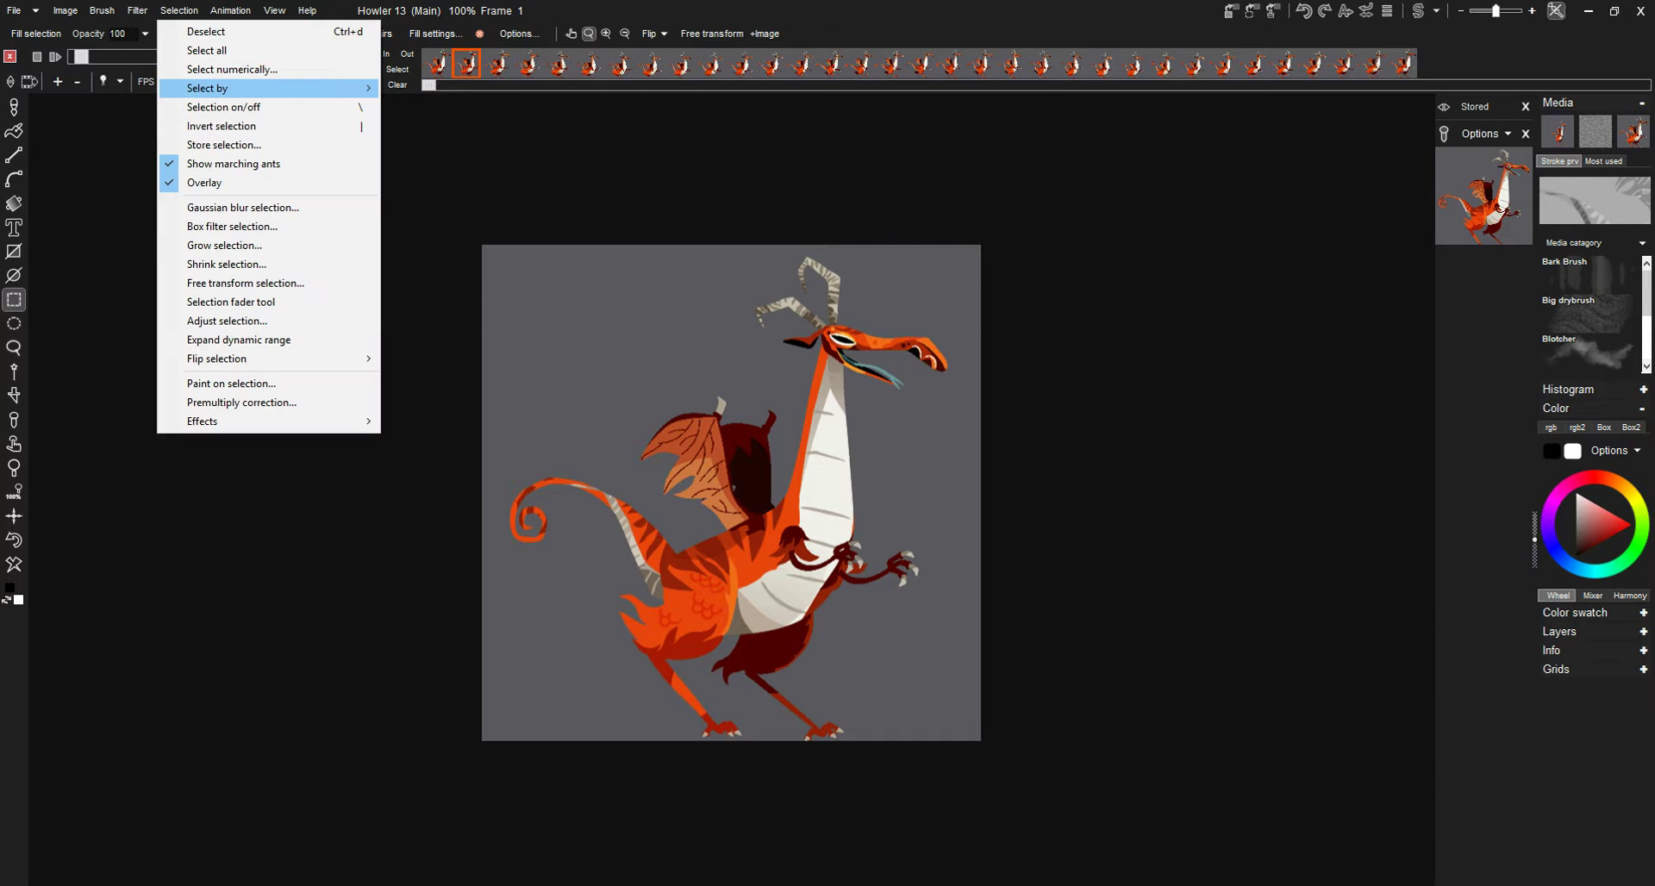
mouse_move(224, 88)
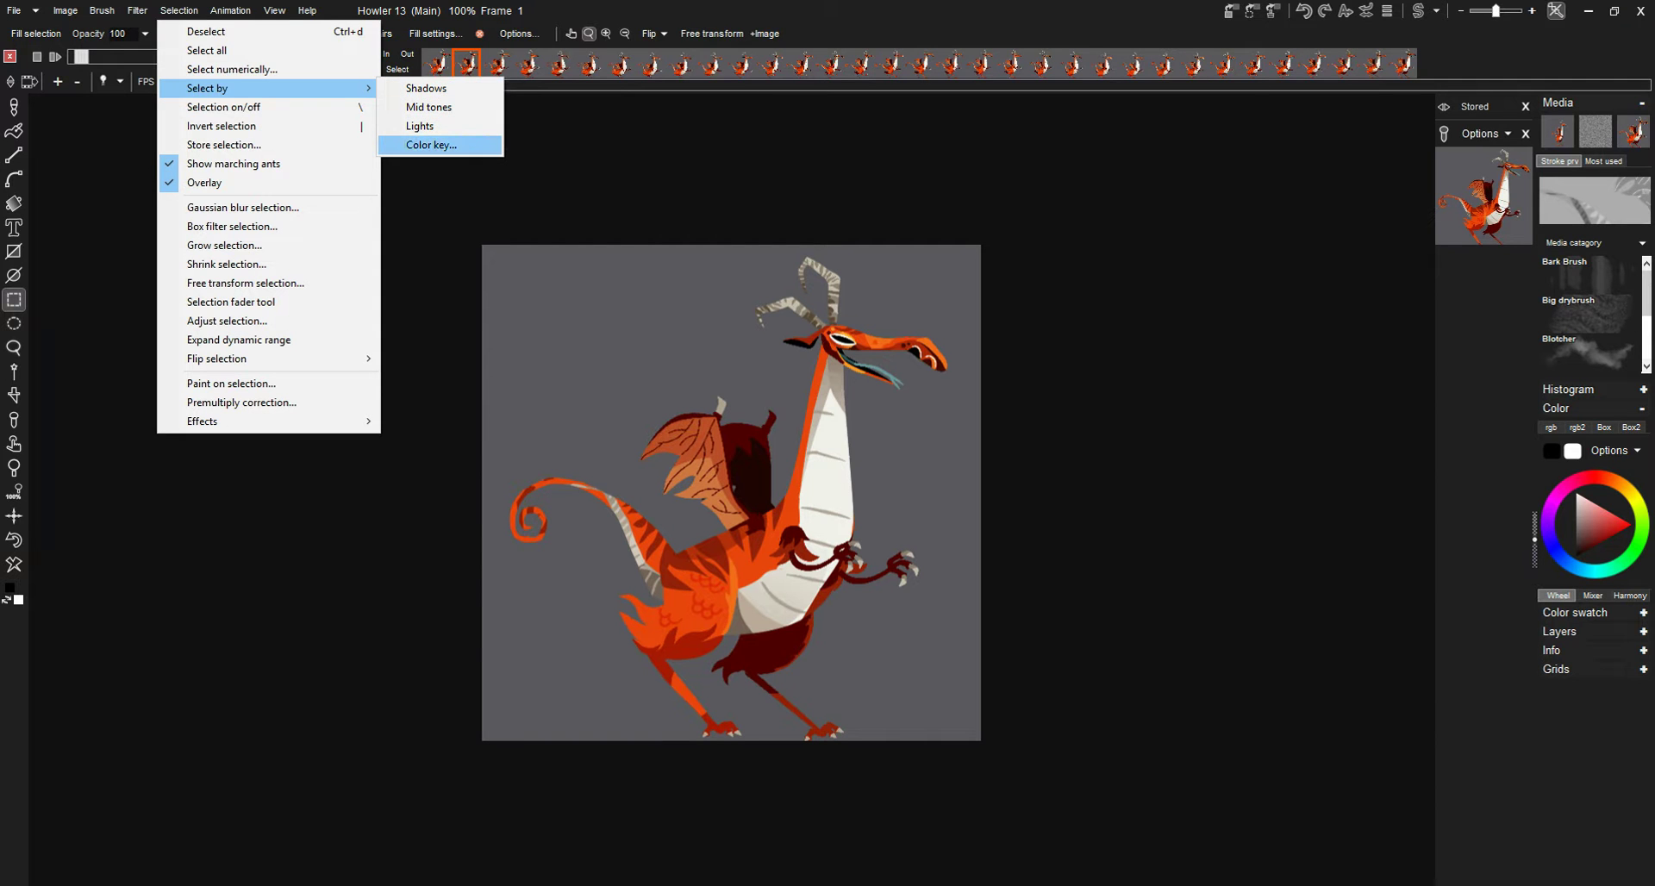
left_click(431, 145)
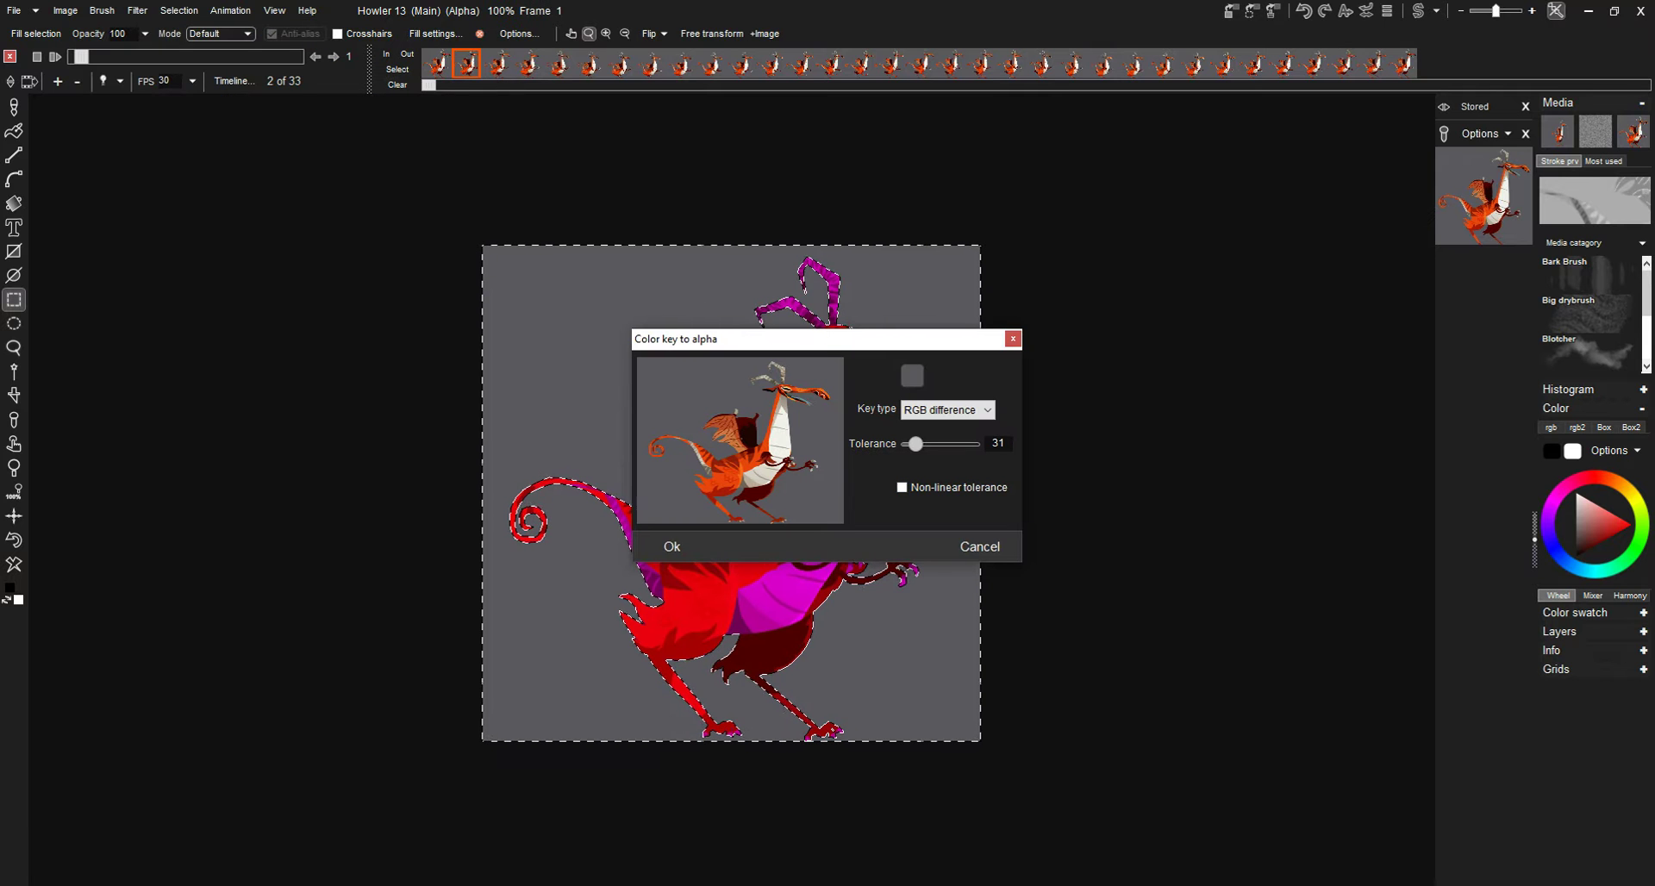
left_click(671, 547)
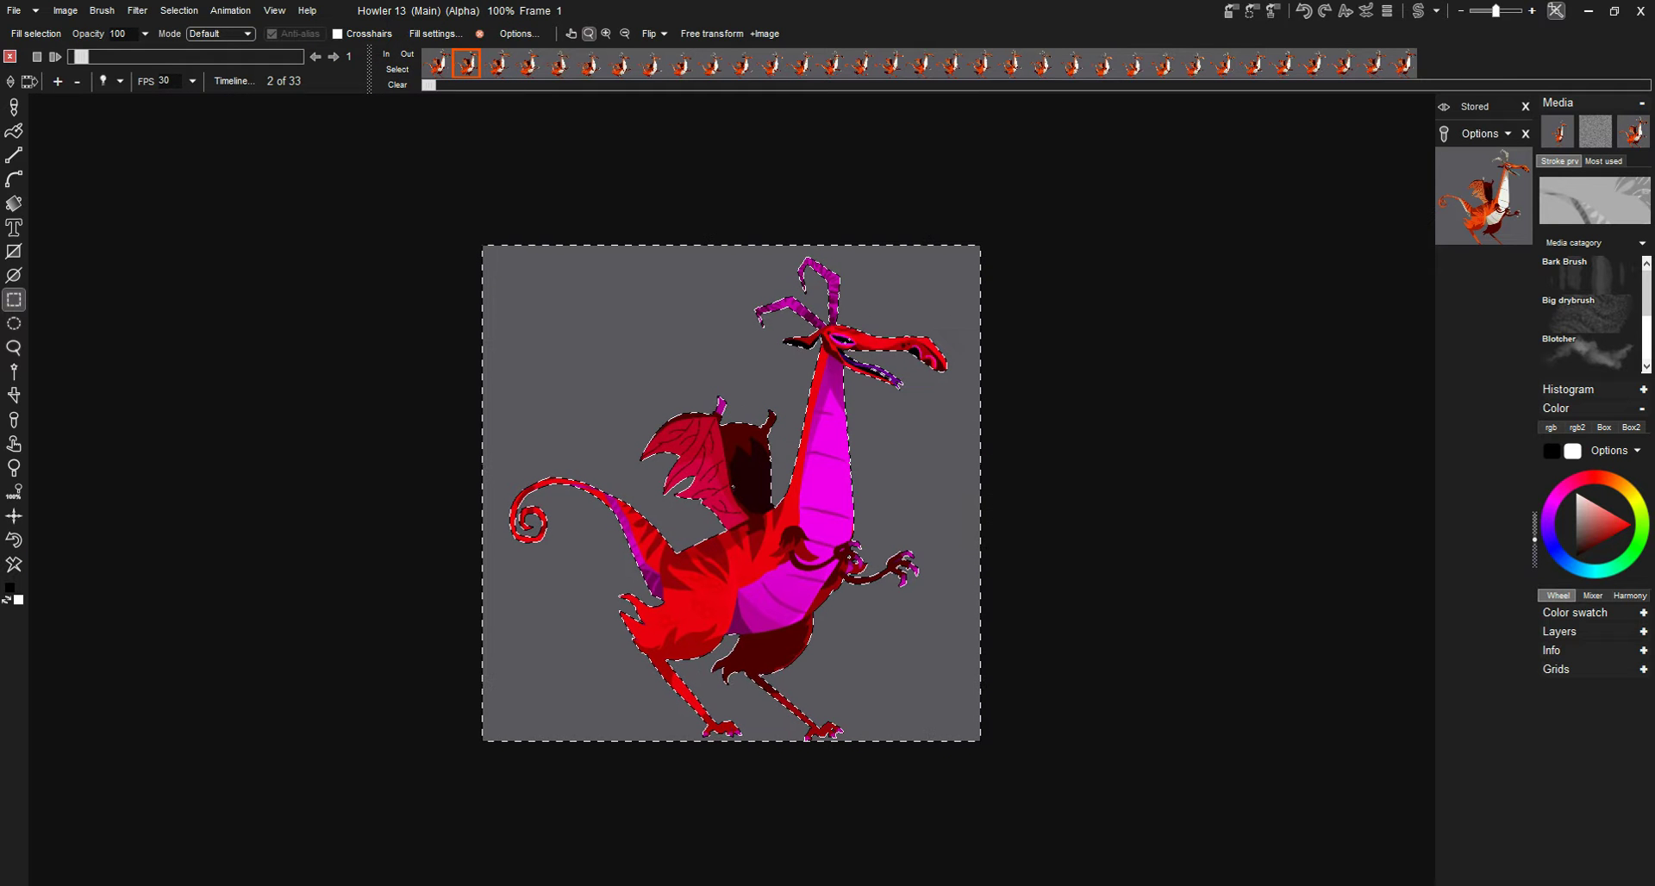
Invert the second frame's selection to isolate the dragon, store the image with it, and deselect
left_click(178, 10)
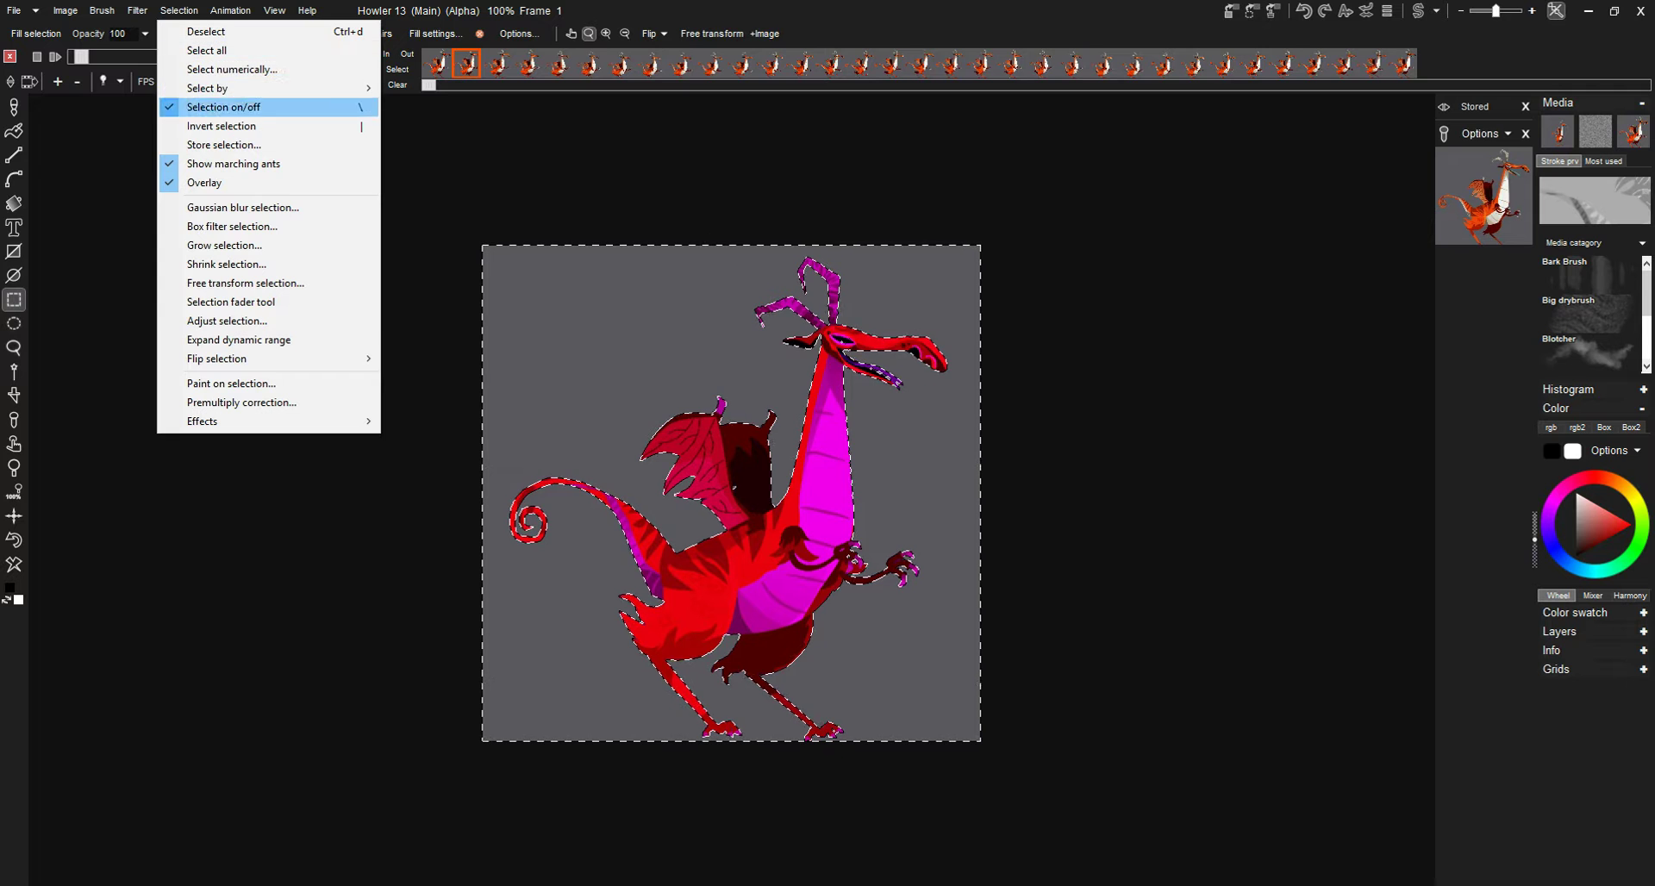
left_click(222, 126)
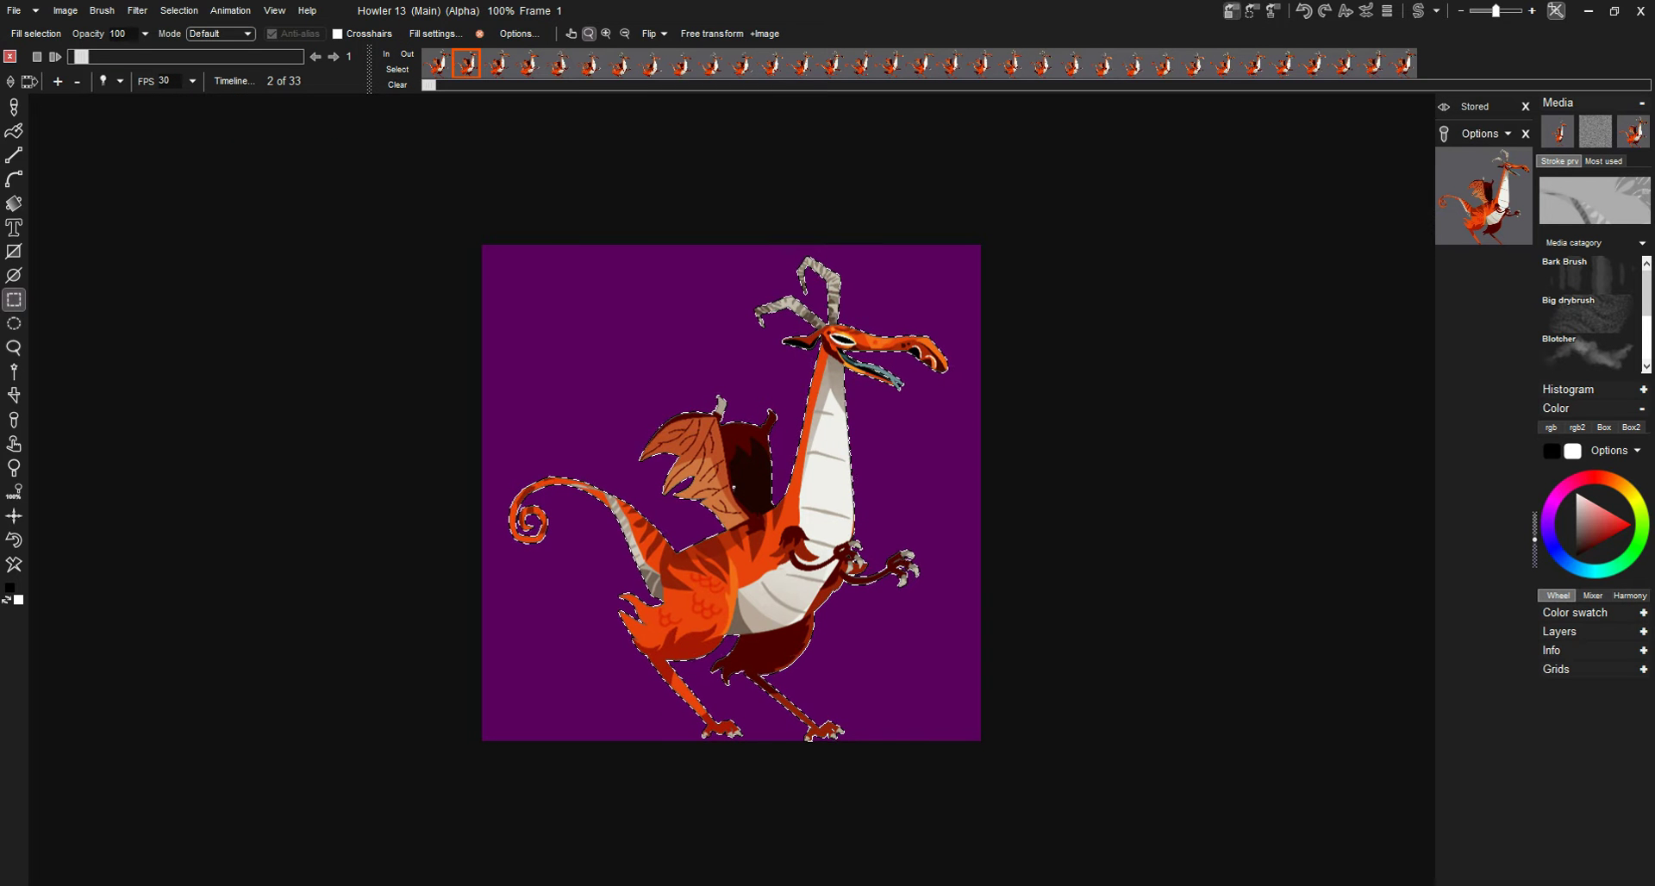
left_click(1232, 10)
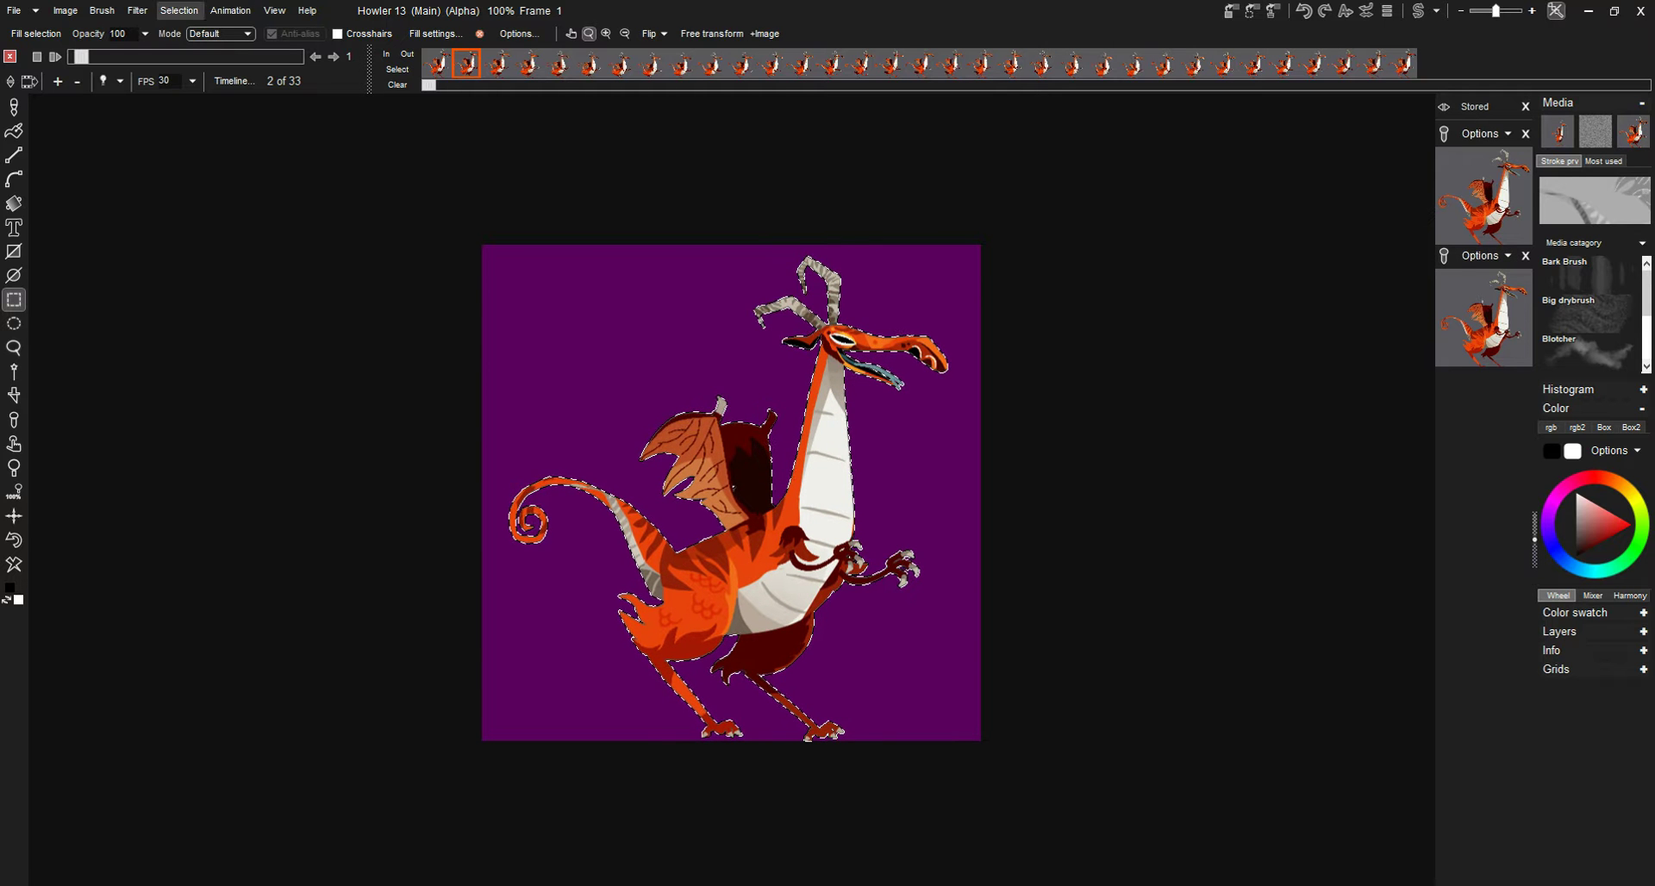
left_click(179, 10)
left_click(206, 31)
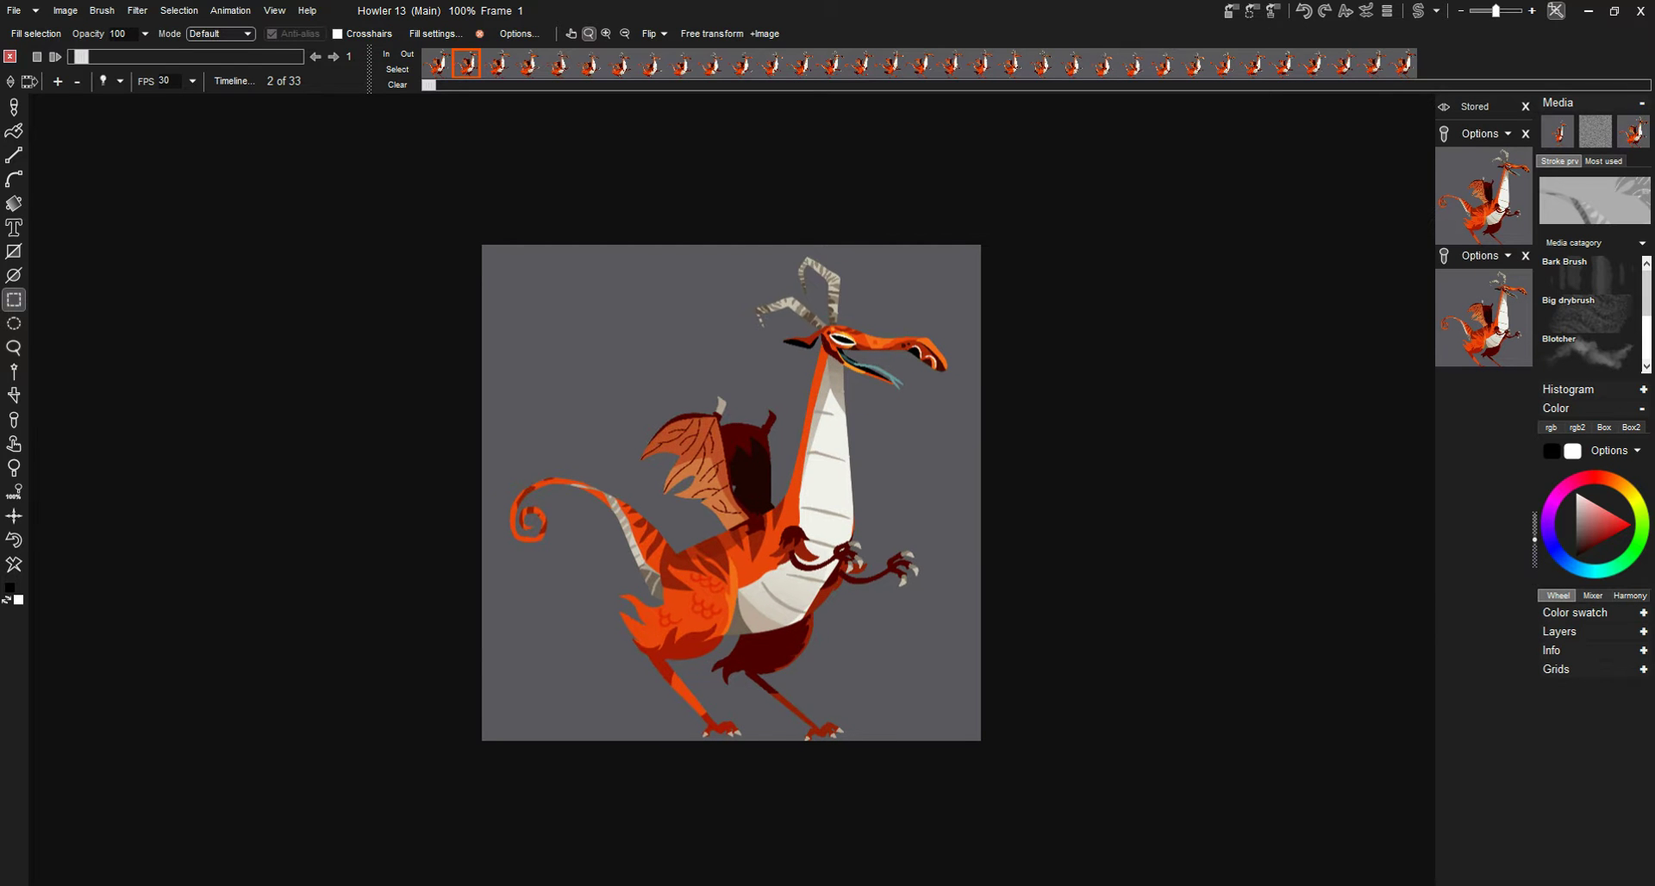
Select the grey background of the third frame by color key, using RGB difference with a tolerance of 31
key("Right")
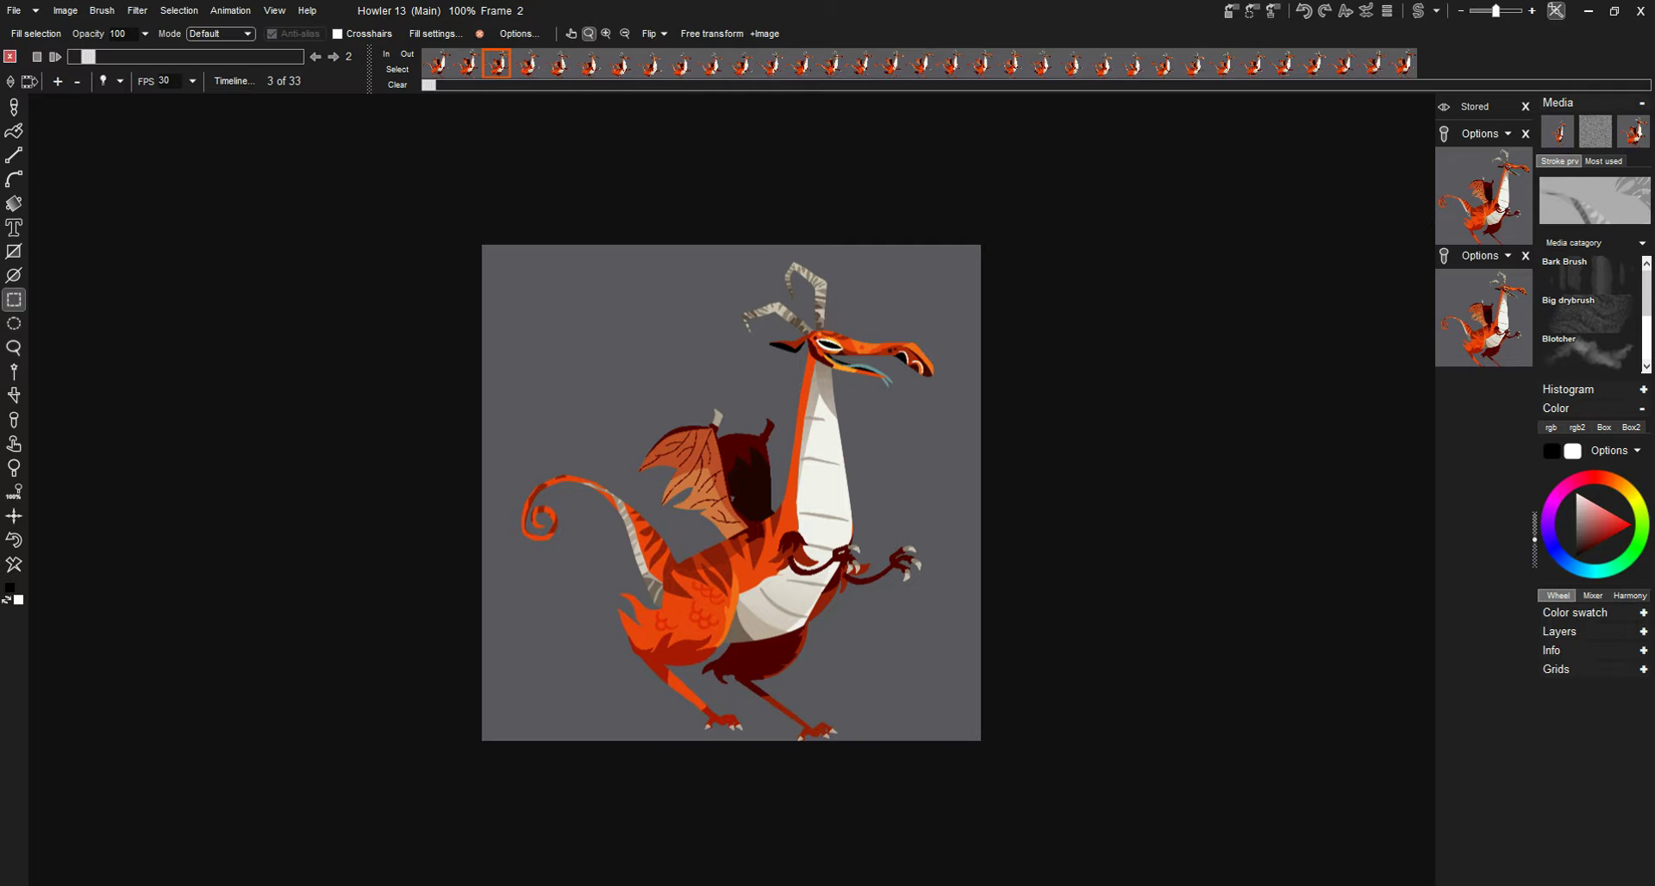
left_click(178, 10)
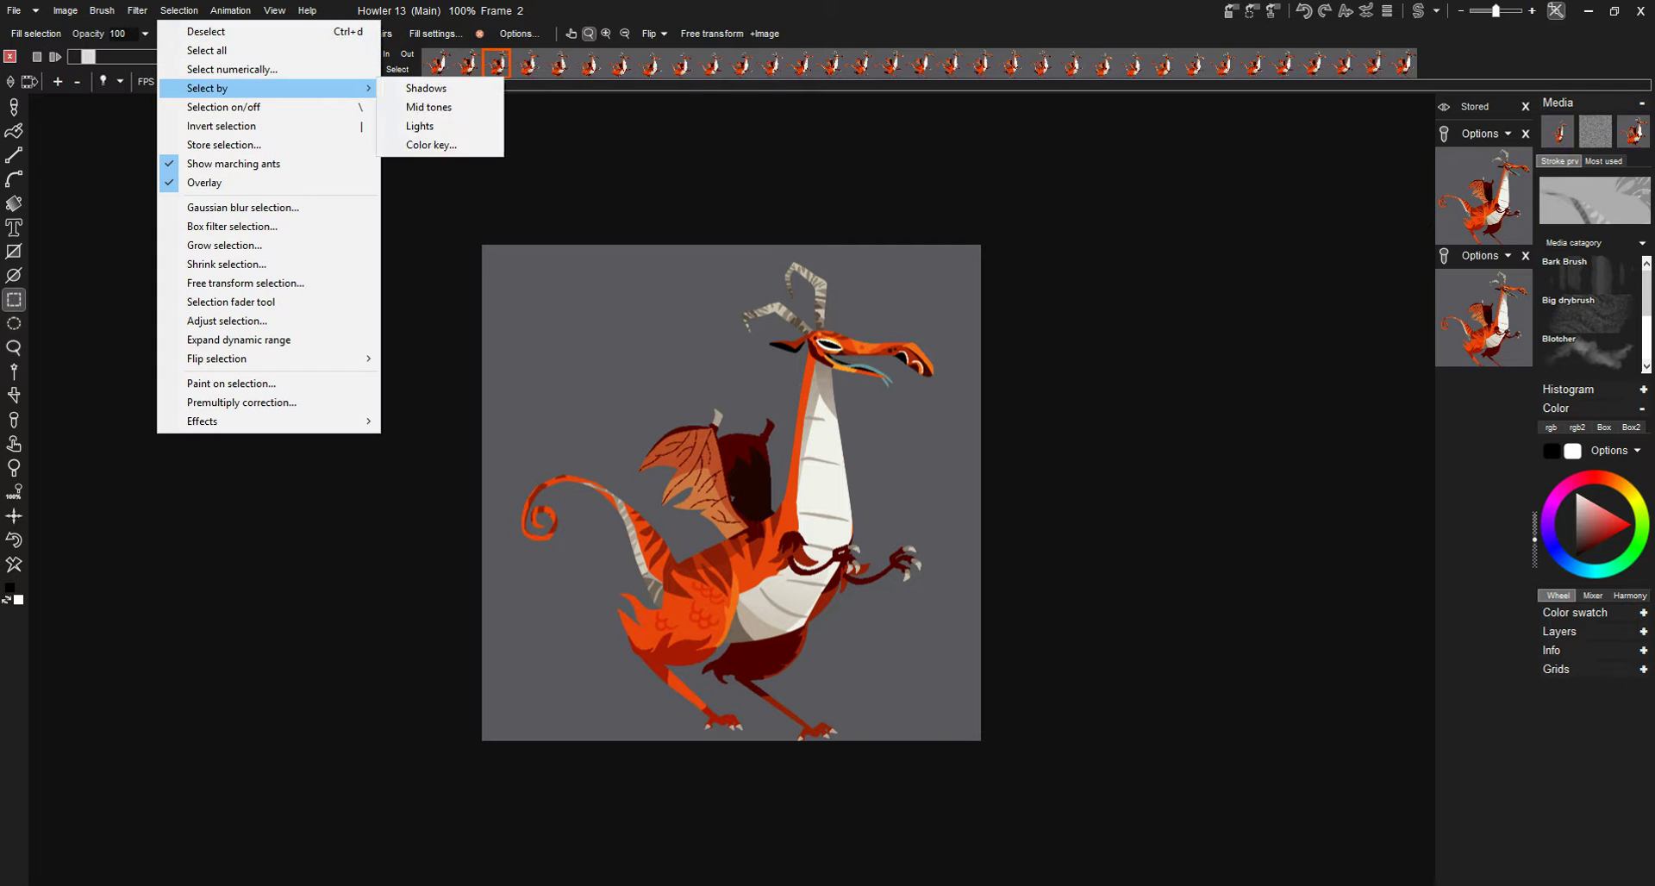
left_click(431, 145)
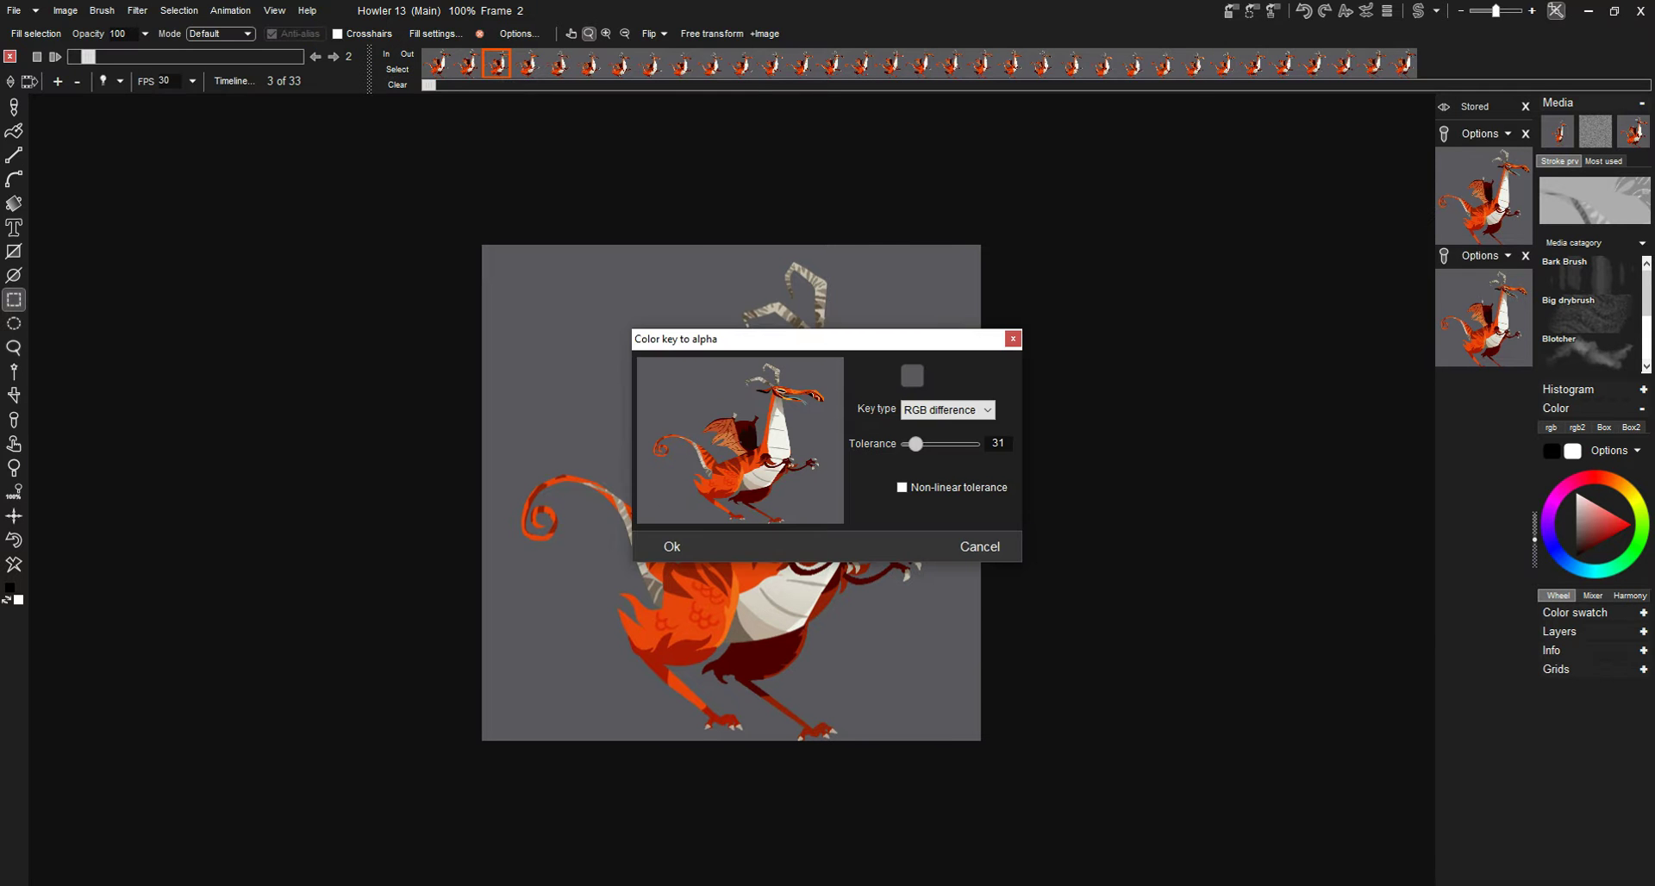
left_click(671, 546)
Invert the third frame's selection to isolate the dragon, store the image with it, and deselect
left_click(179, 10)
left_click(221, 125)
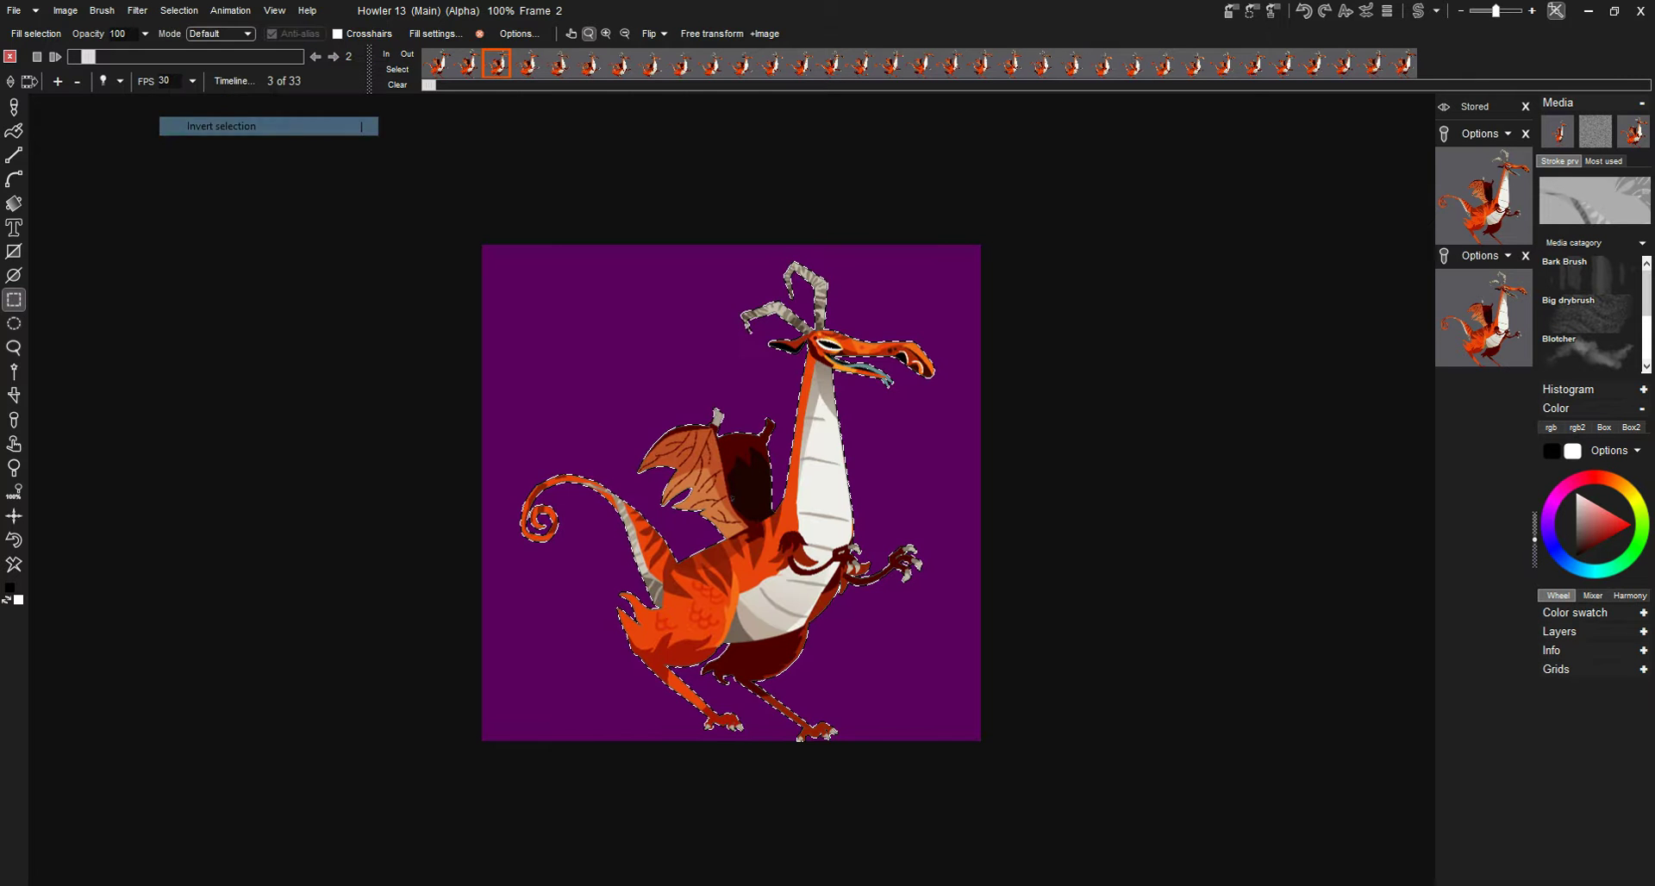
left_click(1232, 11)
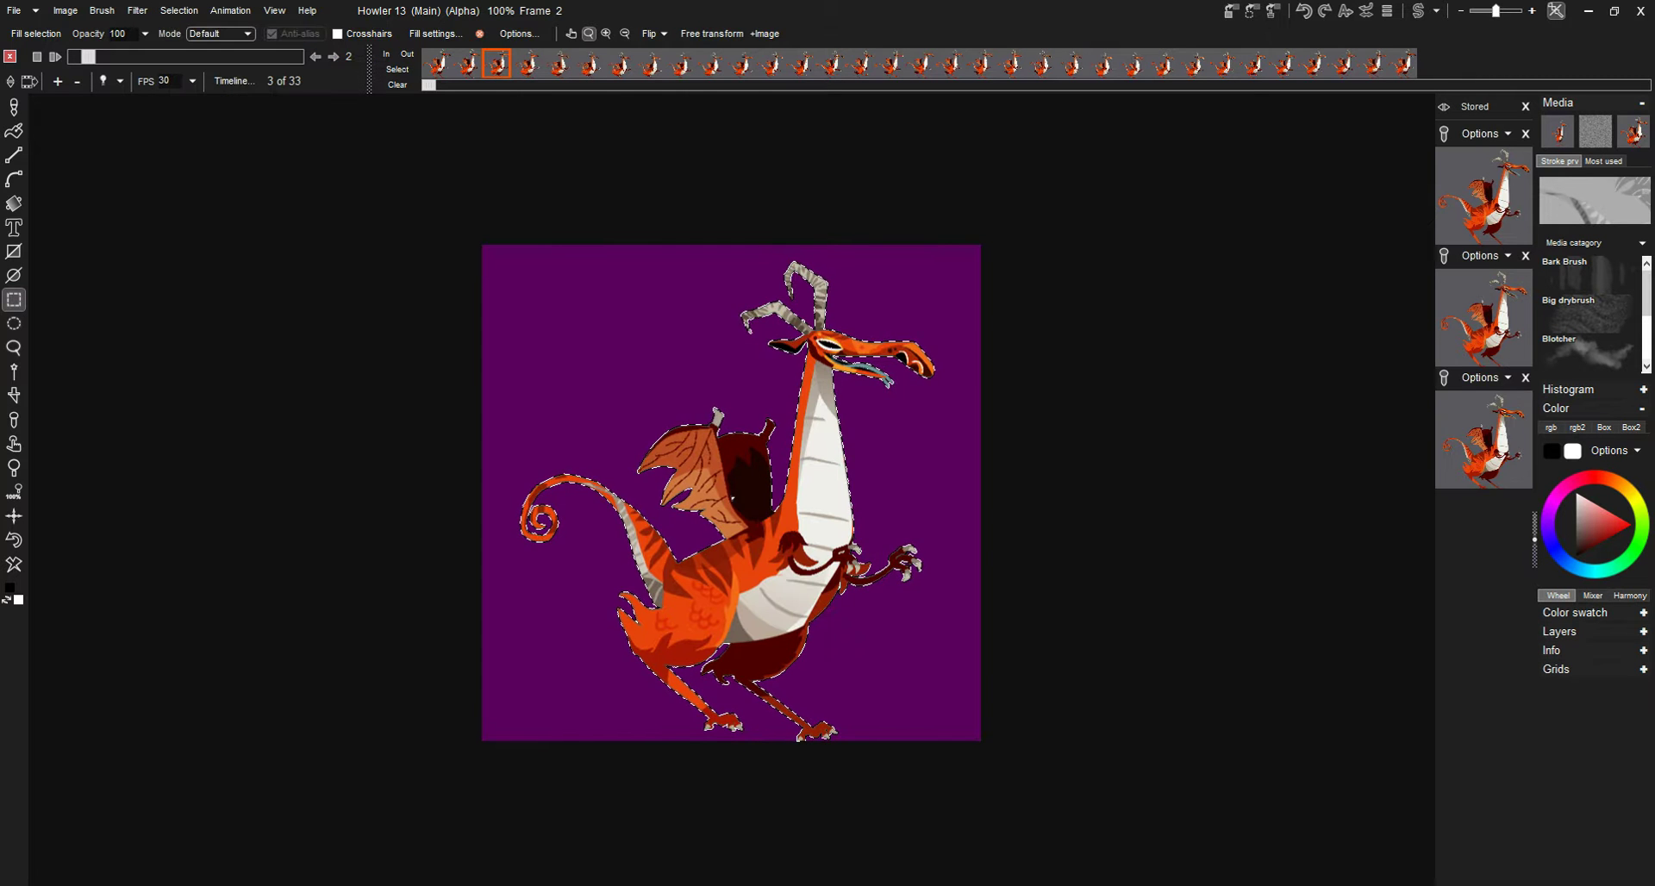
left_click(178, 11)
left_click(207, 31)
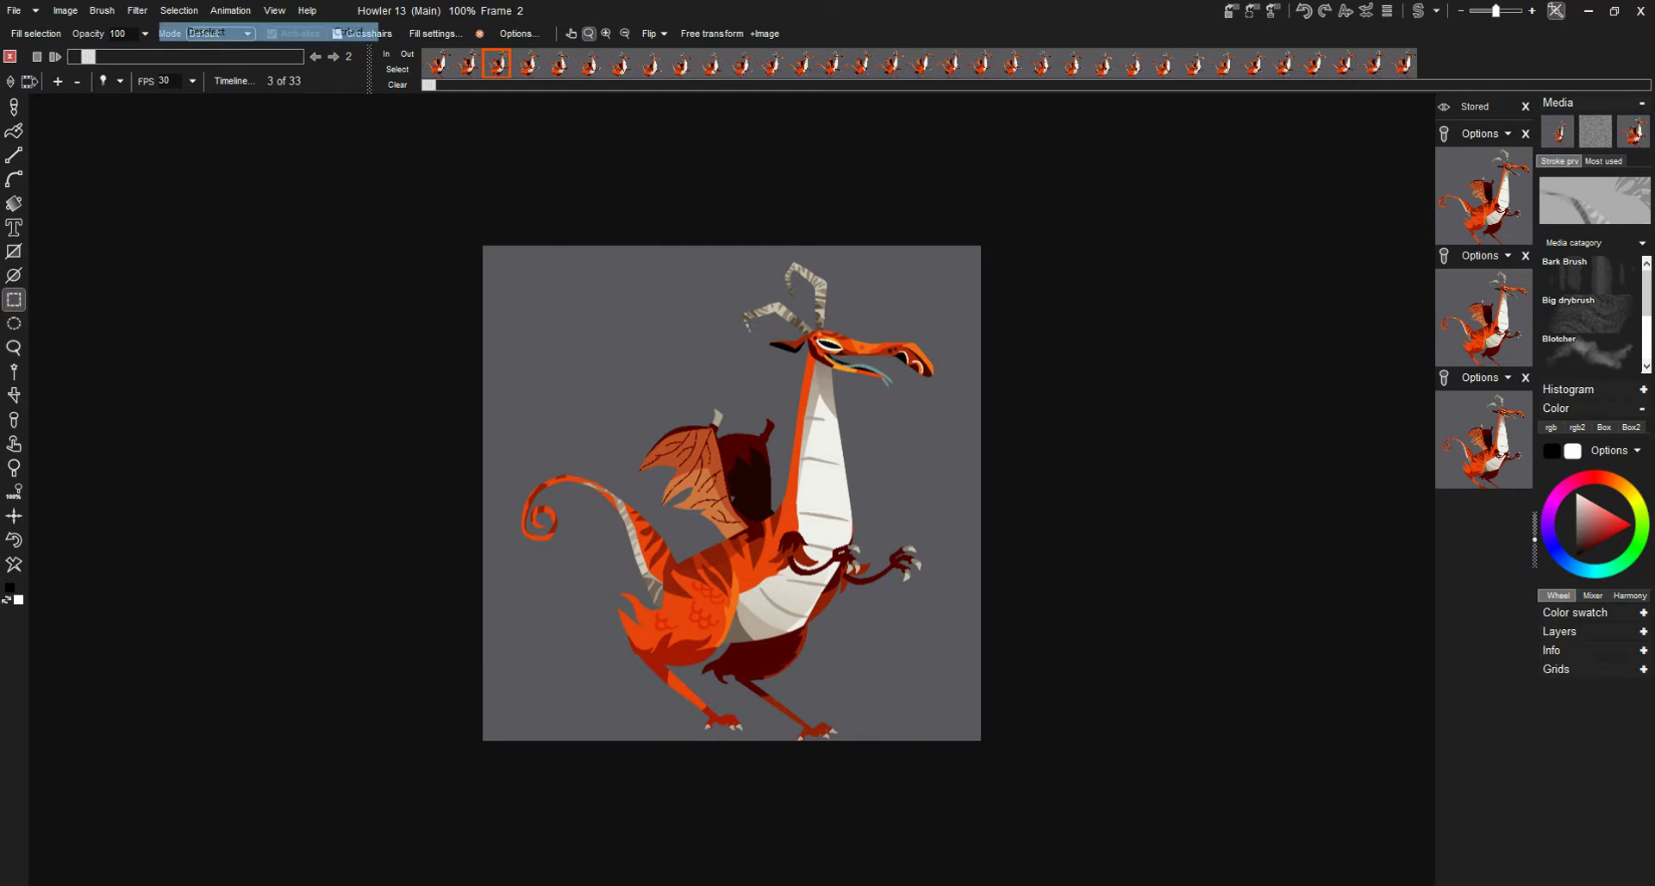
Play the animation briefly, and reopen short2-cropped-resampled-580x580.dwa from the asp-02 folder
key("space")
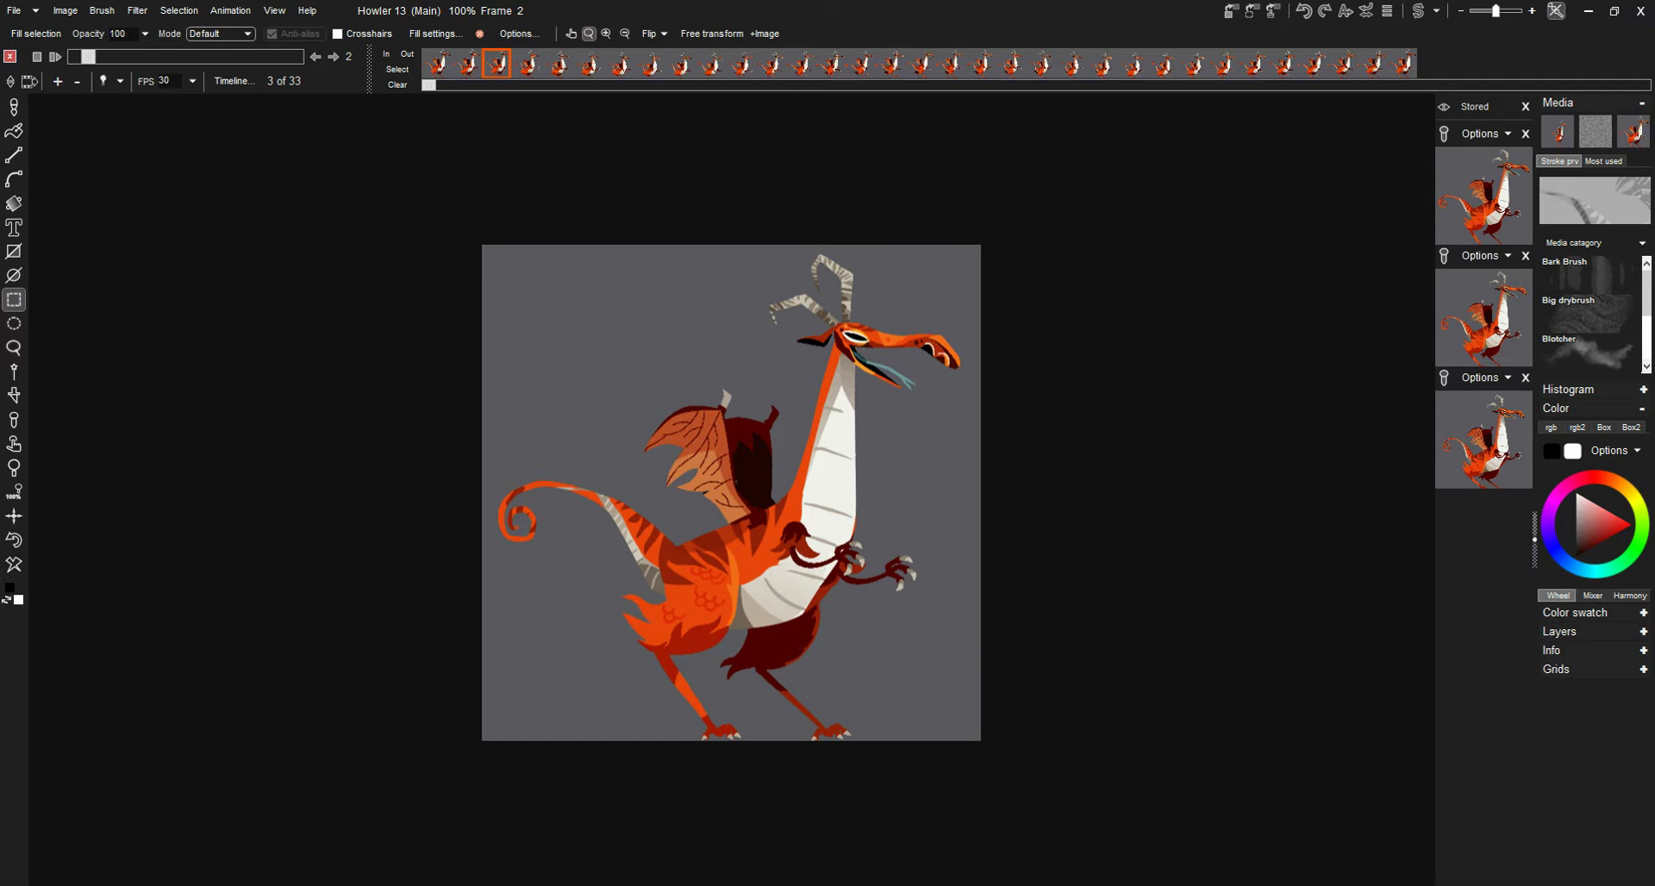
left_click(230, 11)
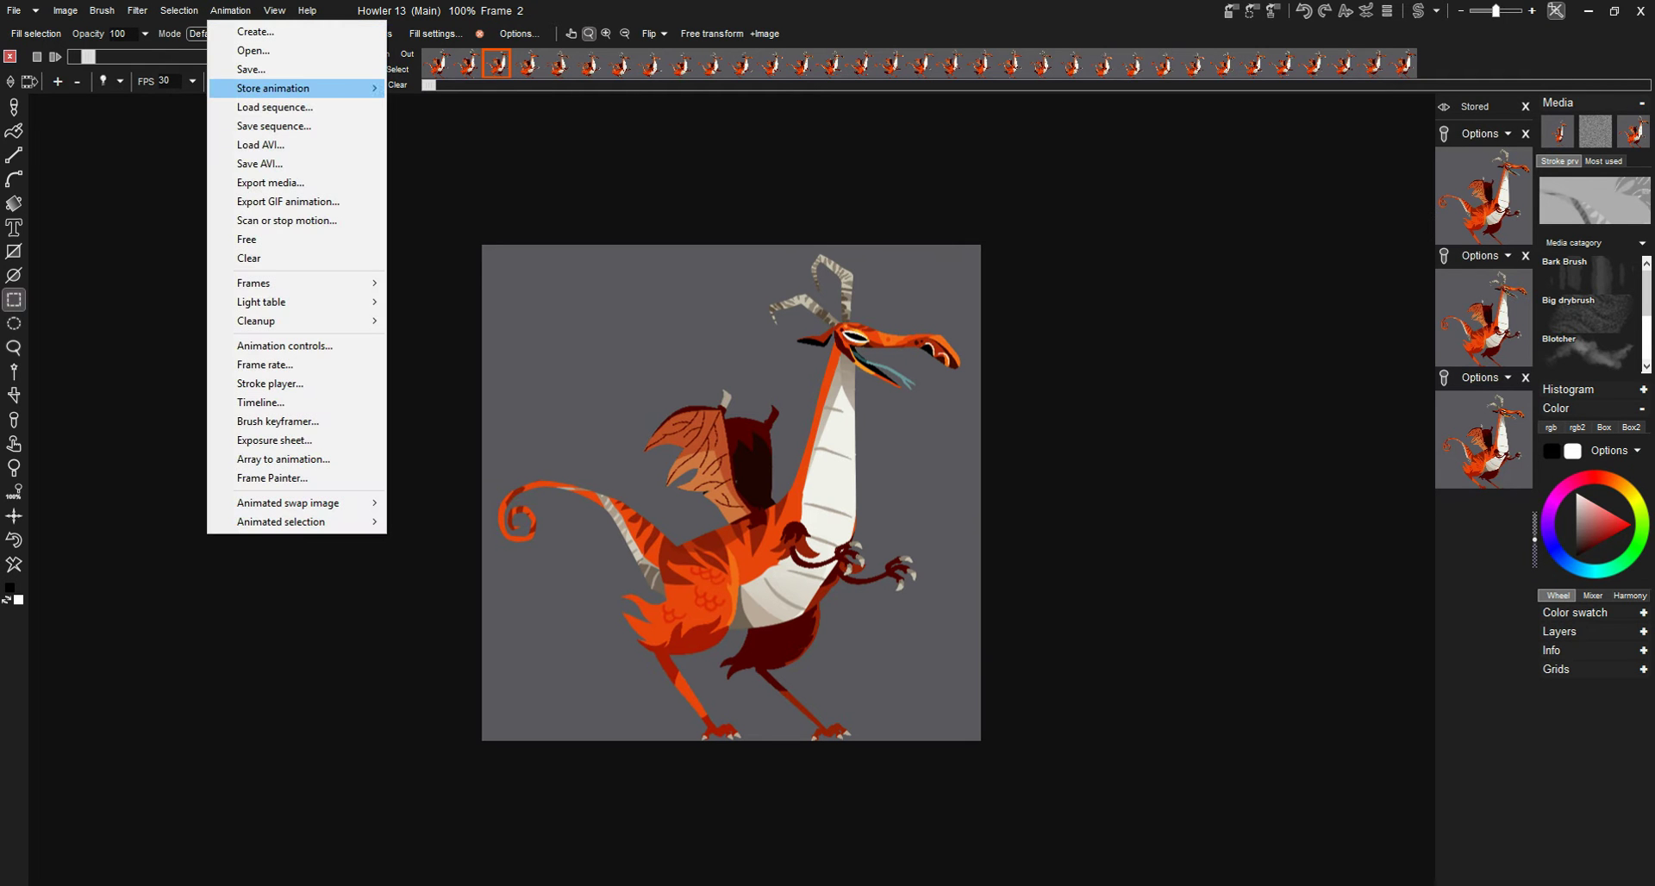
mouse_move(296, 88)
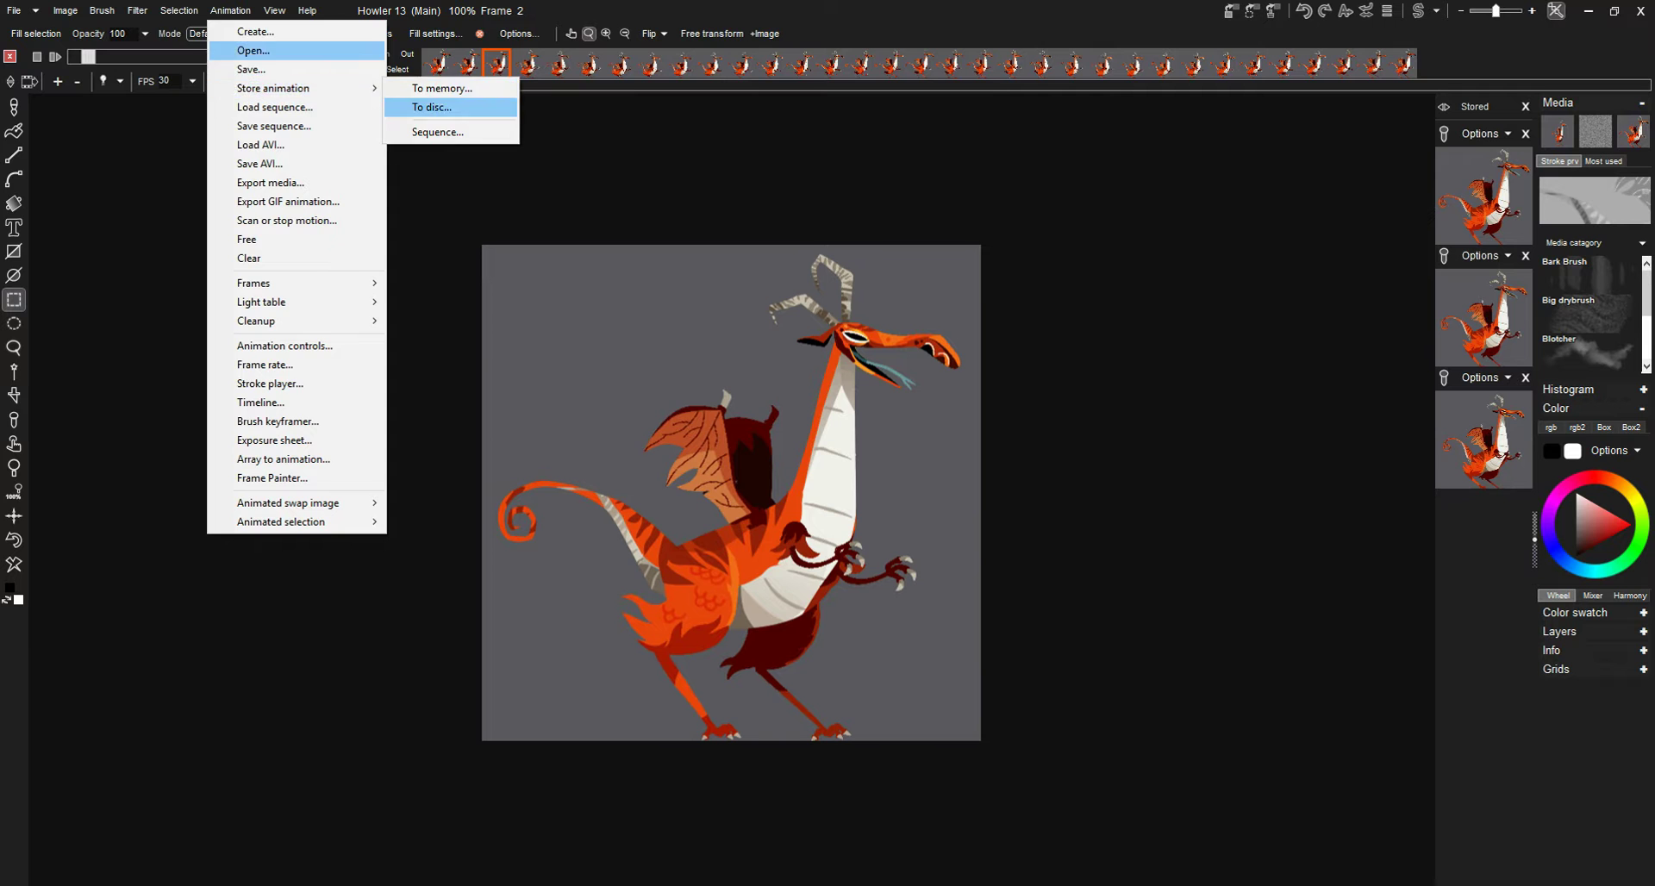
left_click(431, 107)
key("Return")
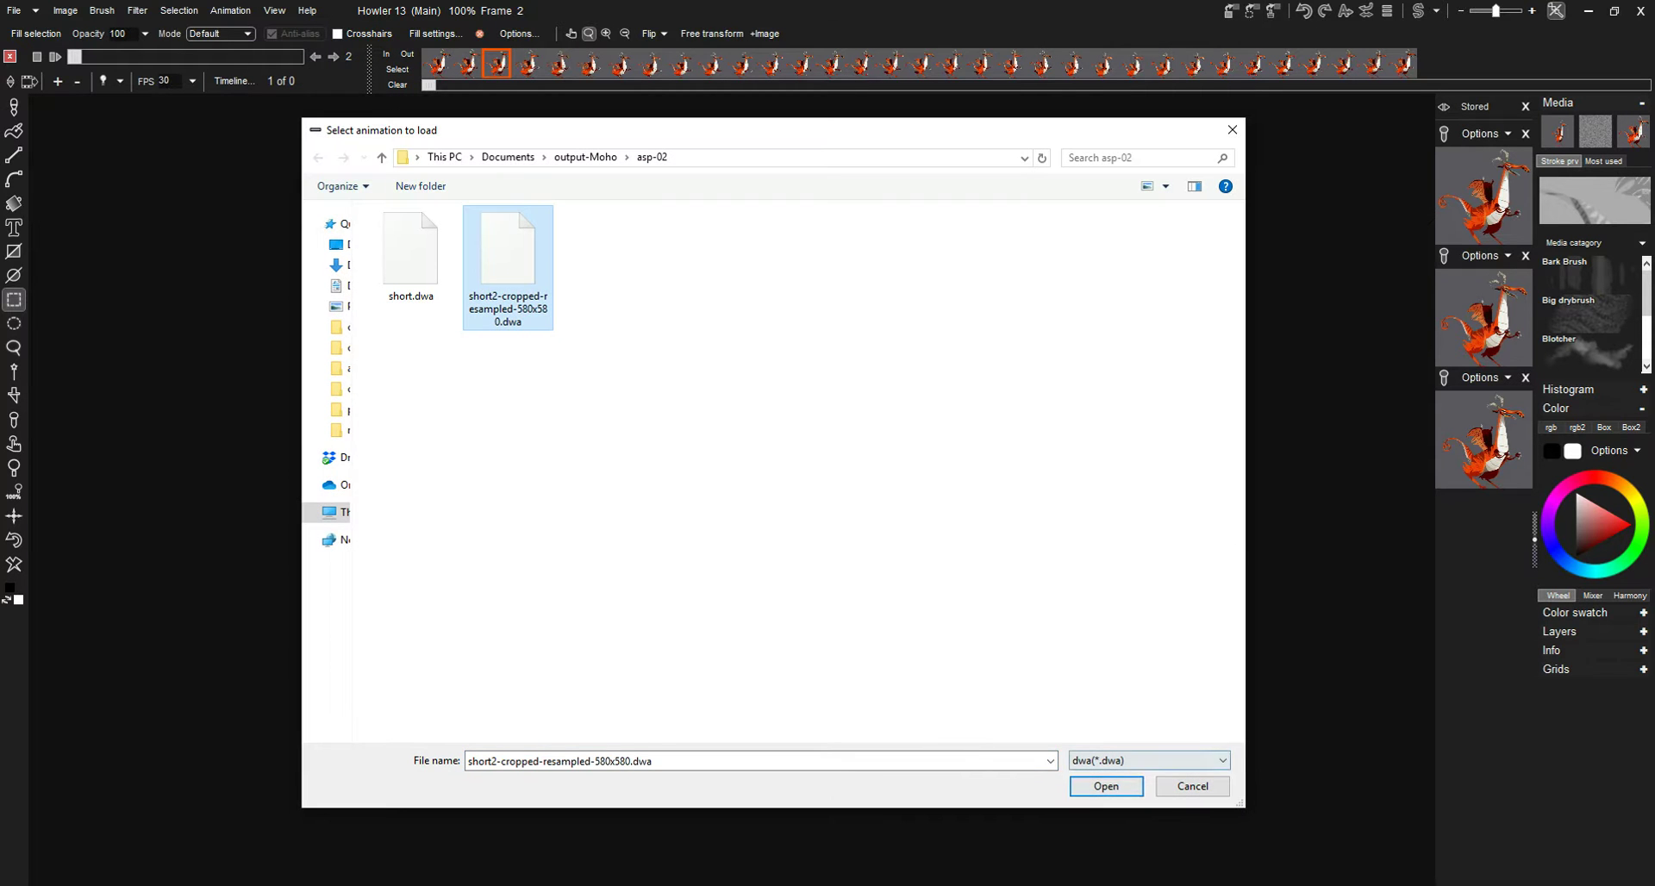
key("Return")
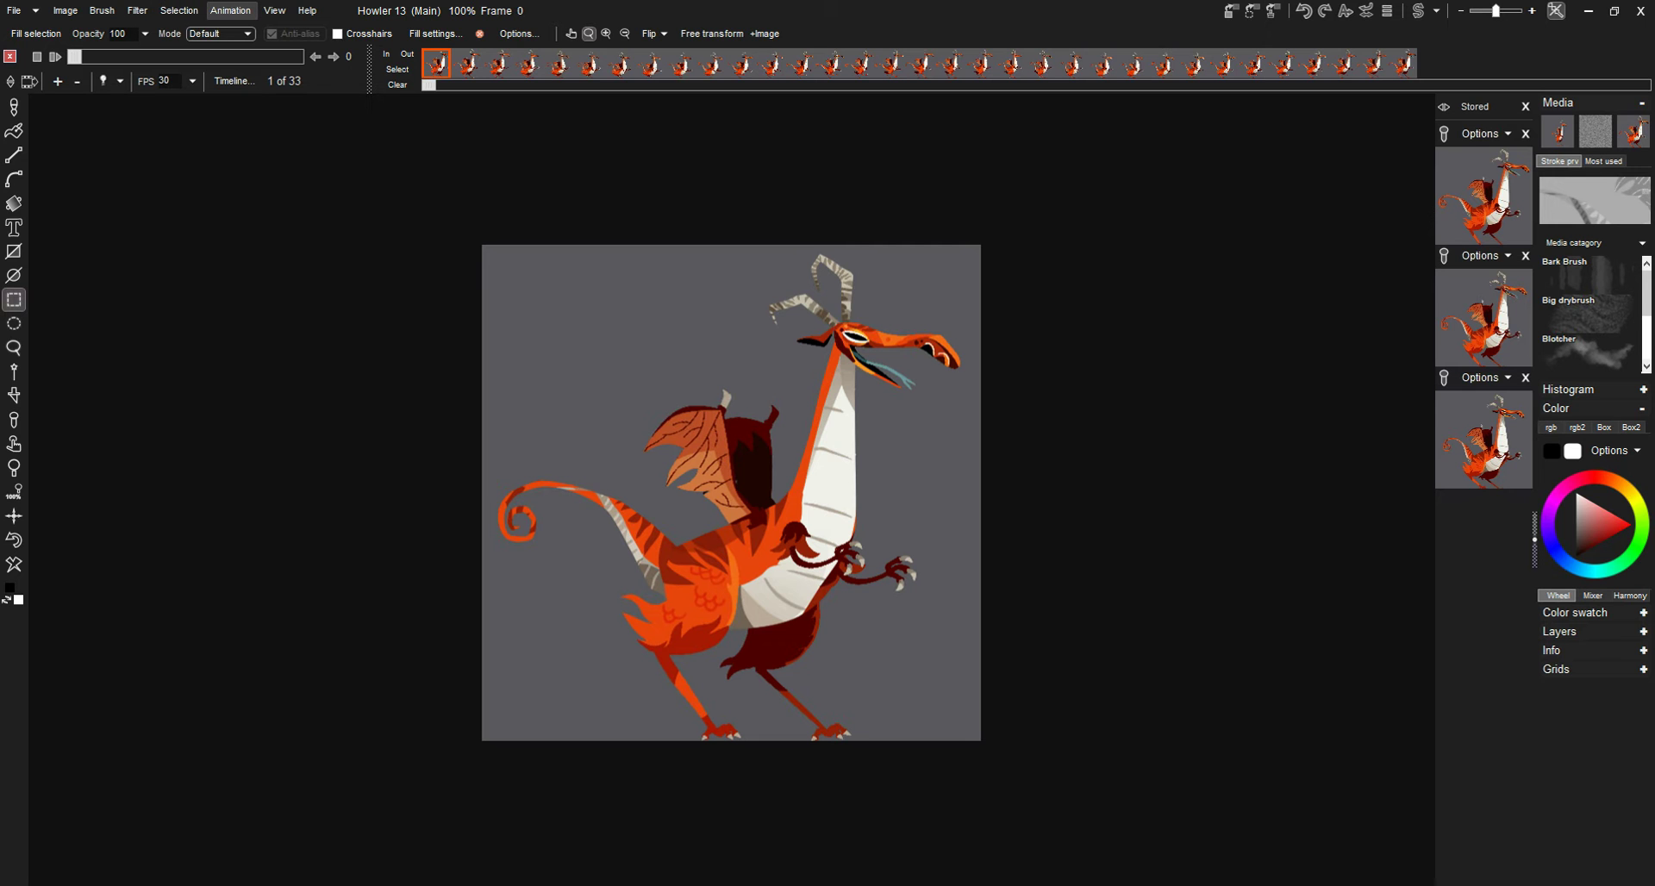
Store the animation to disc, and move its floating DWA window slightly away from the toolbars
left_click(230, 10)
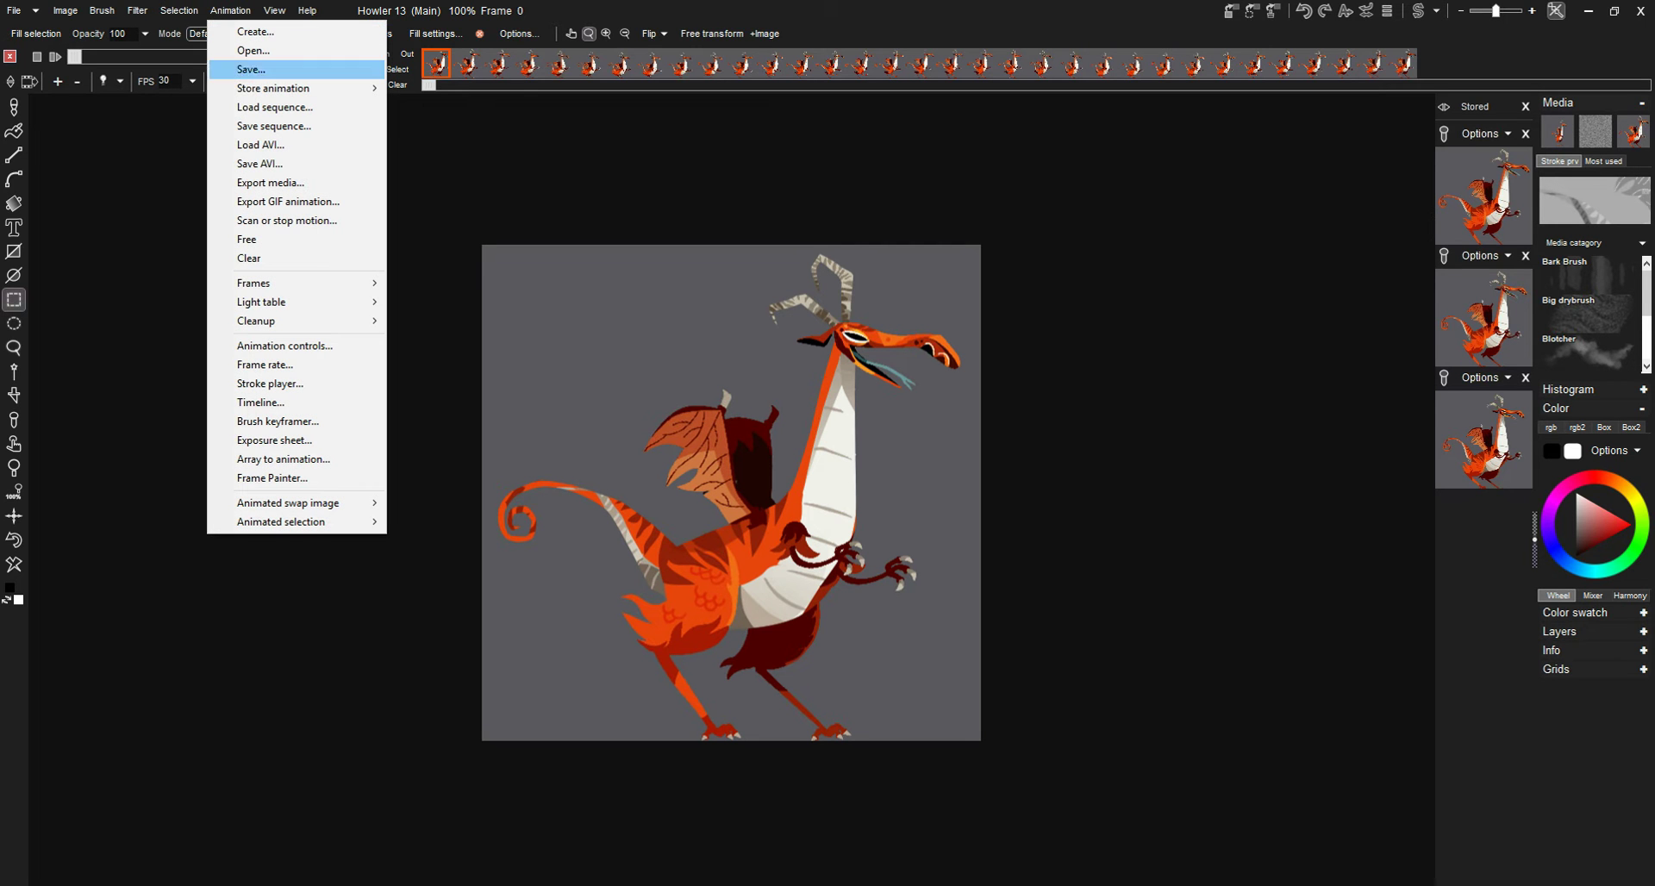
mouse_move(273, 87)
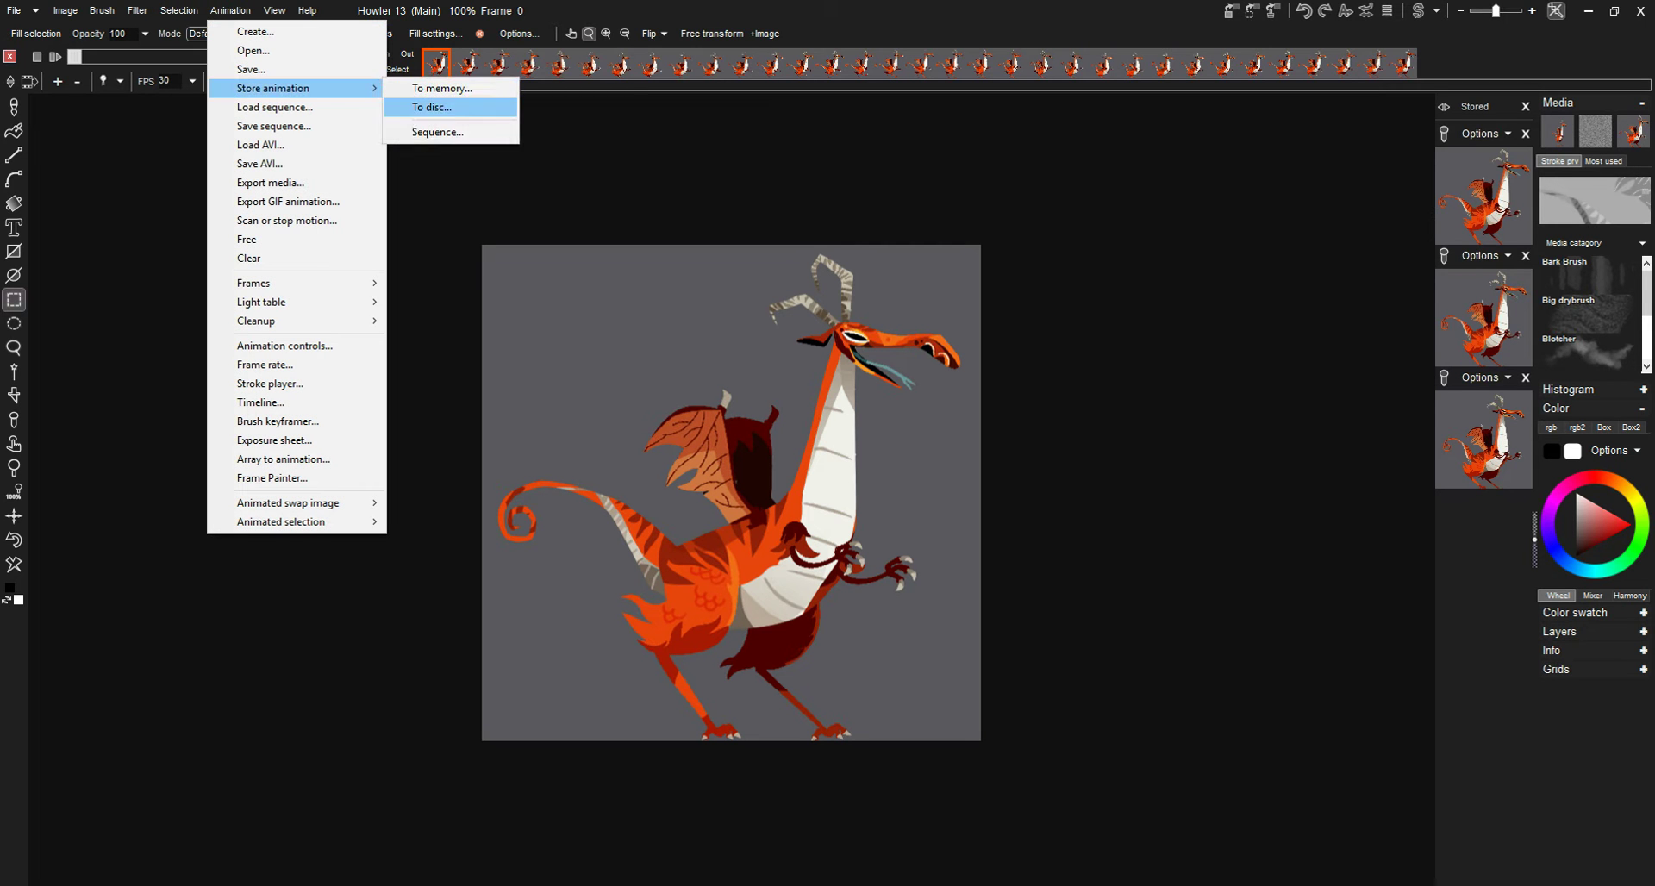
left_click(432, 107)
left_click_drag(103, 144, 97, 218)
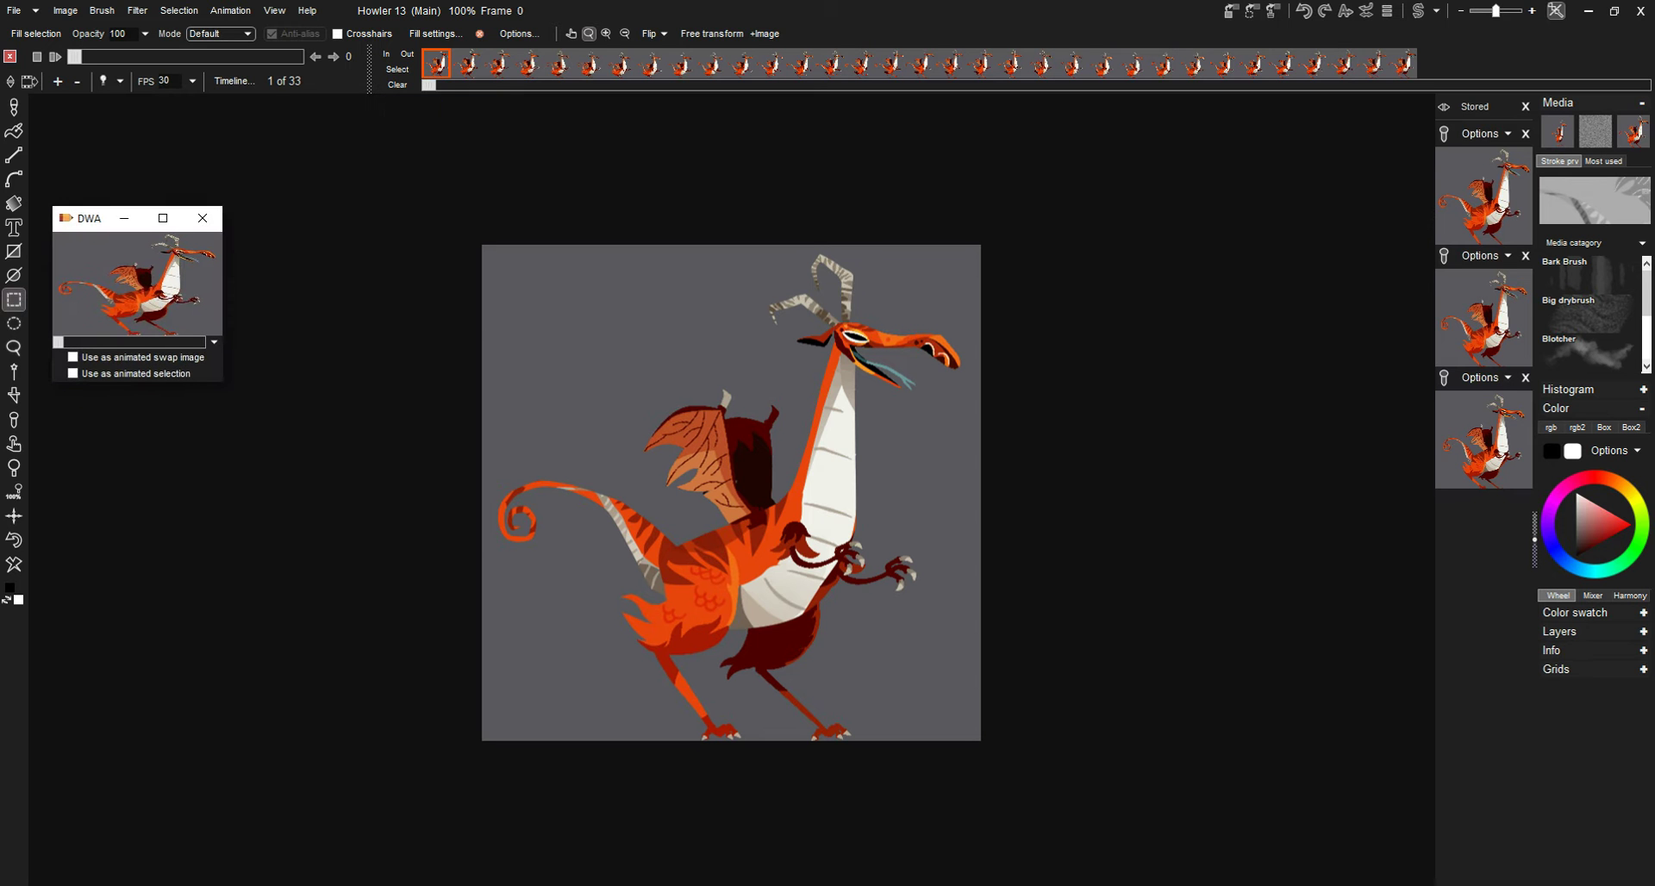
Try a Threshold adjustment of 86 on the eighth frame, and cancel it
left_click_drag(75, 56, 165, 56)
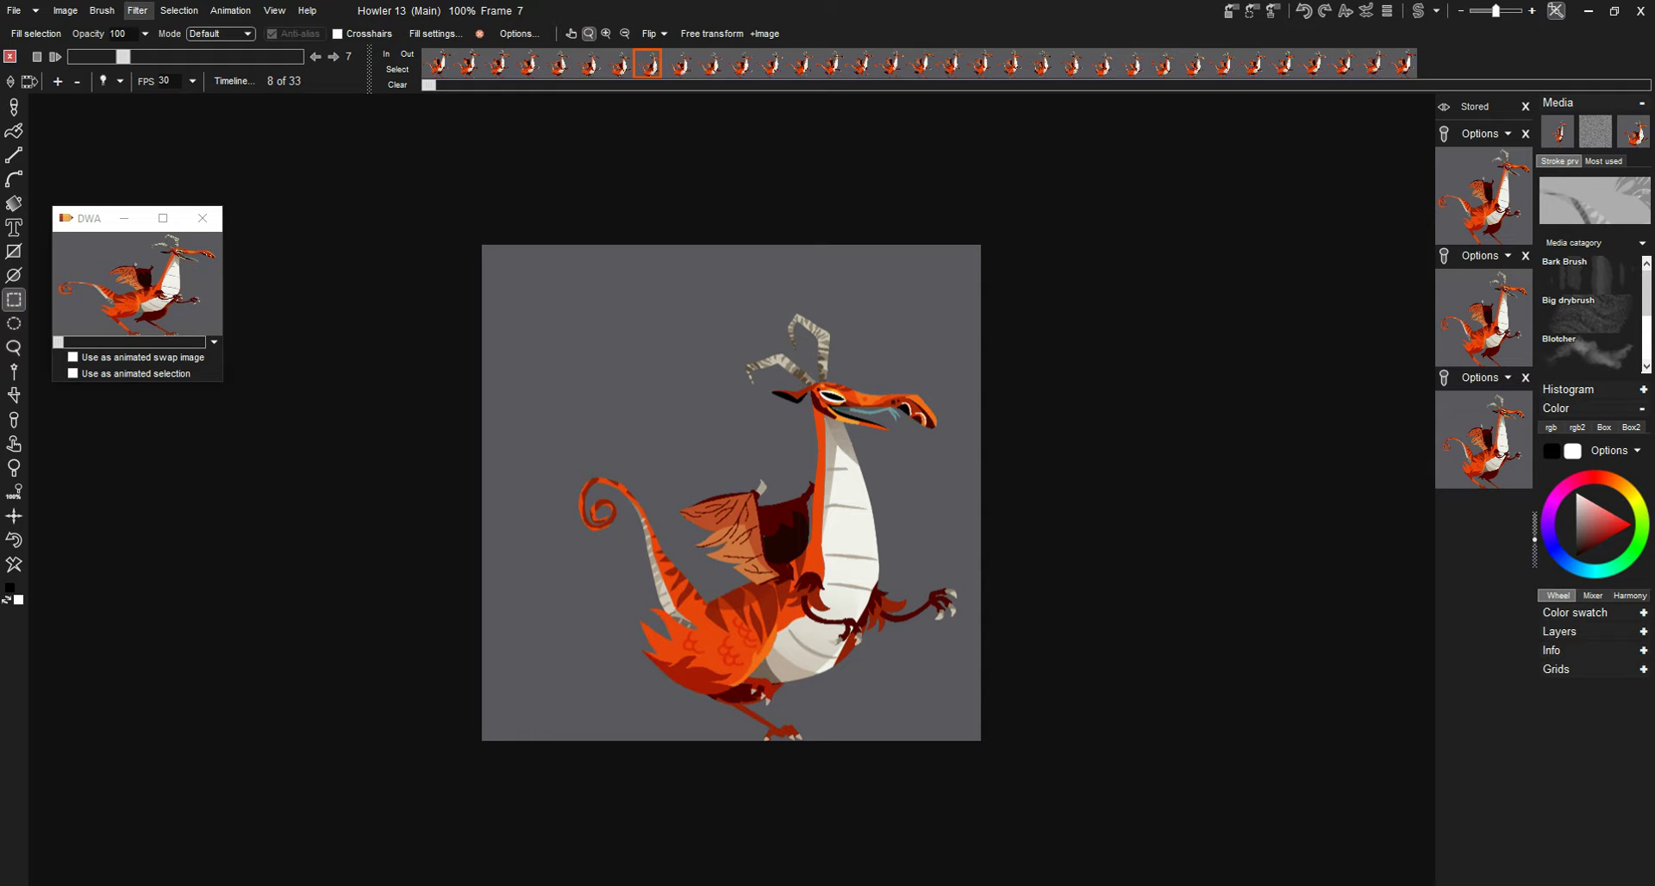
left_click(137, 10)
mouse_move(169, 56)
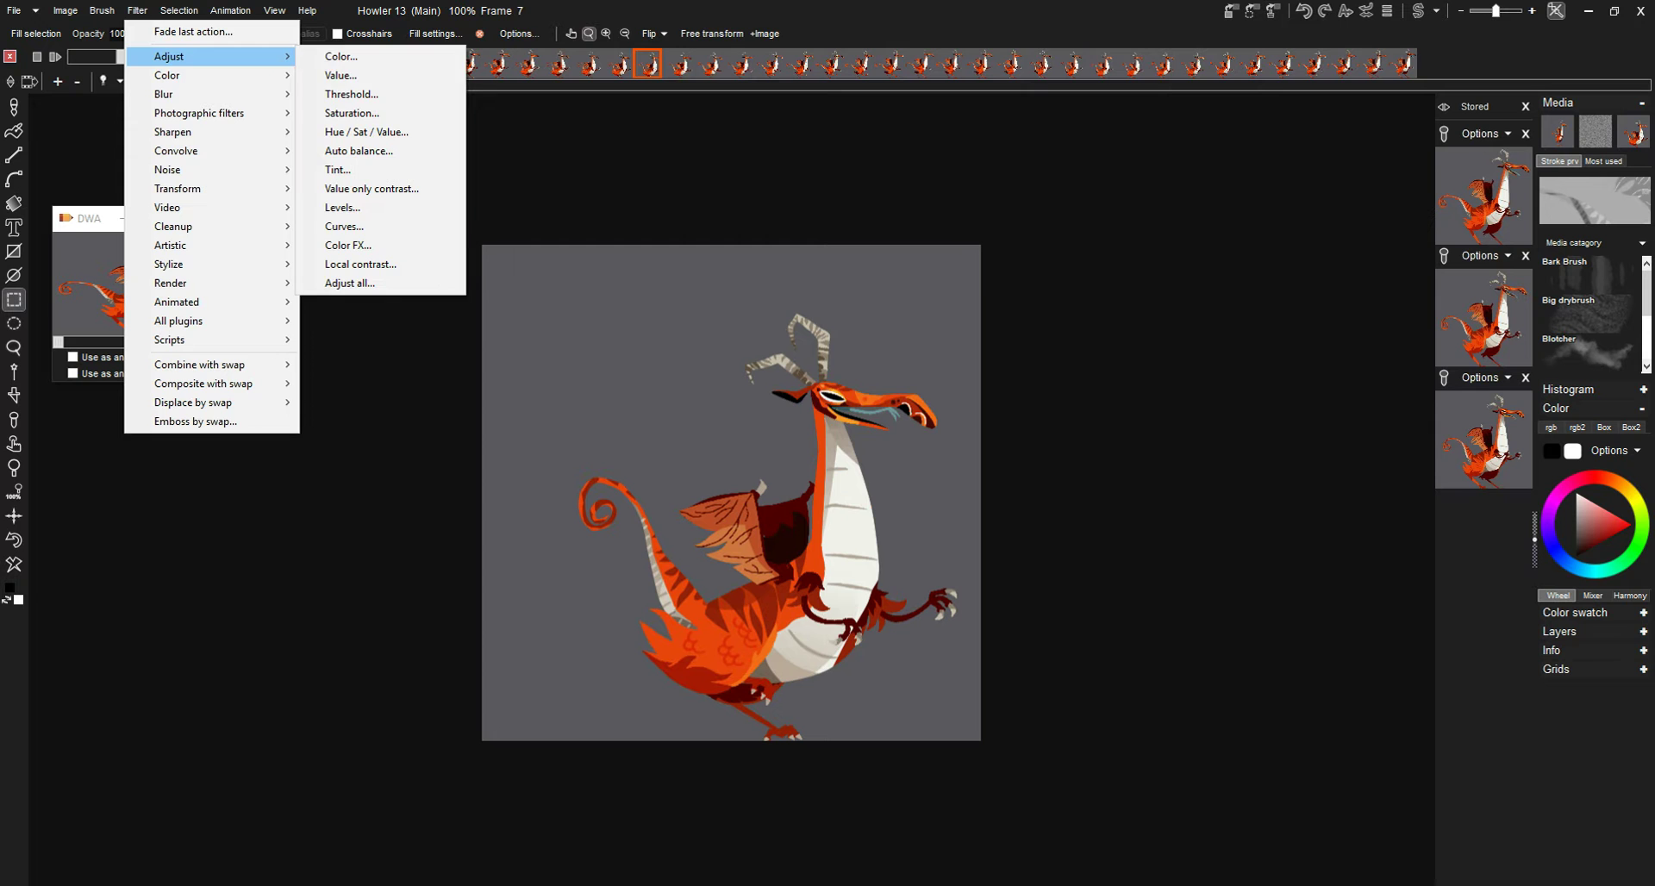
left_click(332, 96)
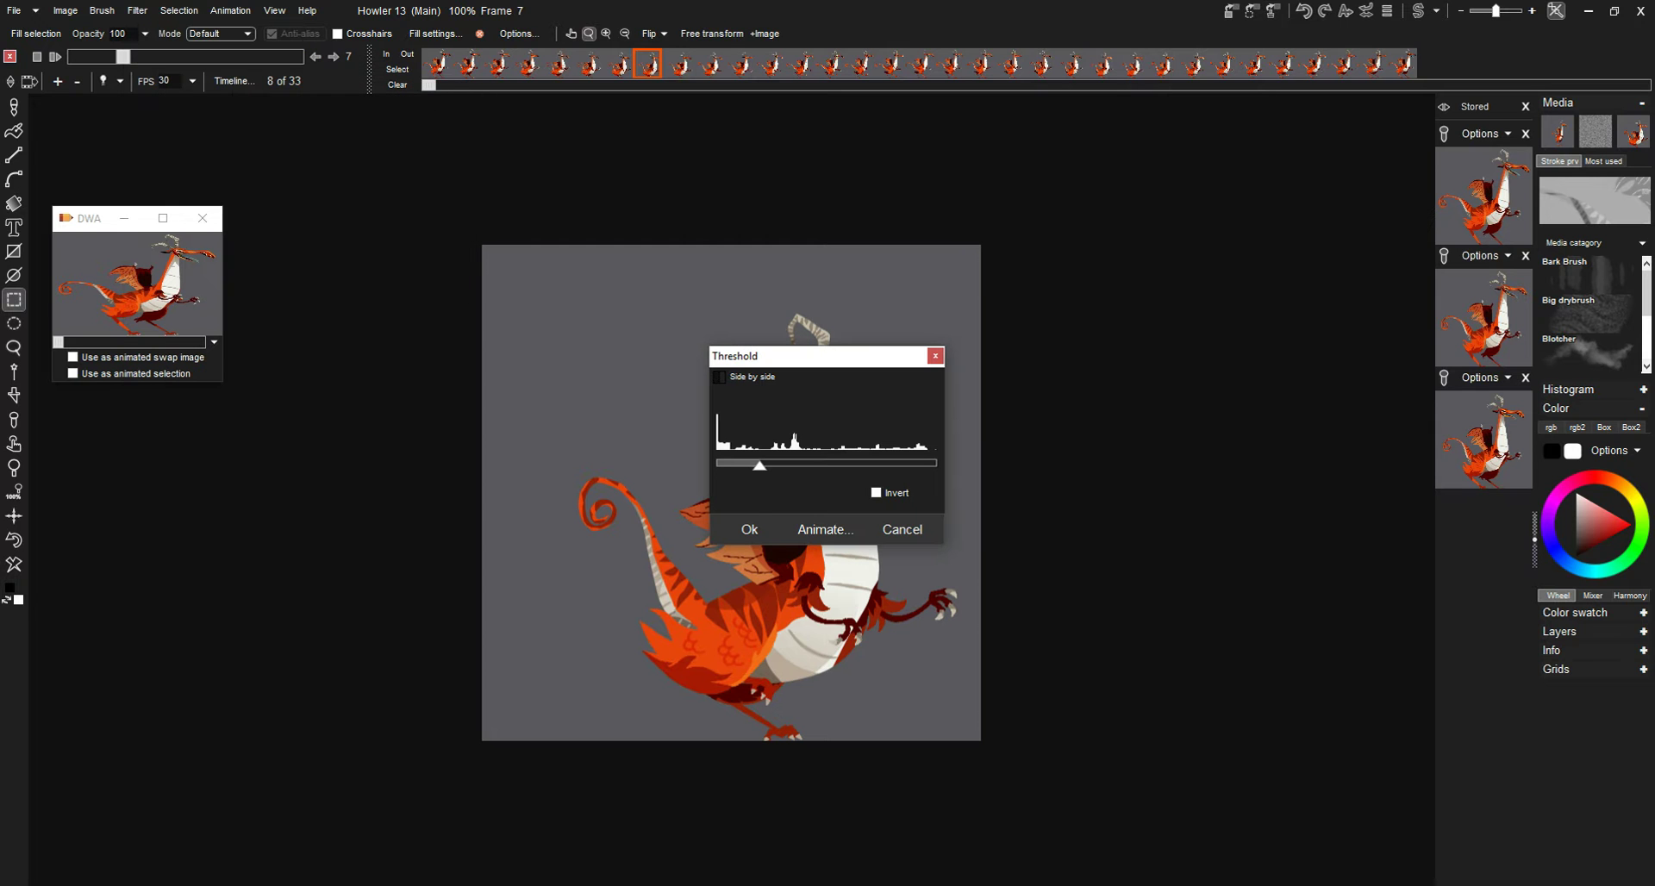
mouse_move(760, 466)
left_mouse_down()
mouse_move(831, 465)
mouse_move(739, 466)
mouse_move(905, 465)
mouse_move(791, 465)
left_mouse_up()
left_click_drag(758, 357, 1070, 257)
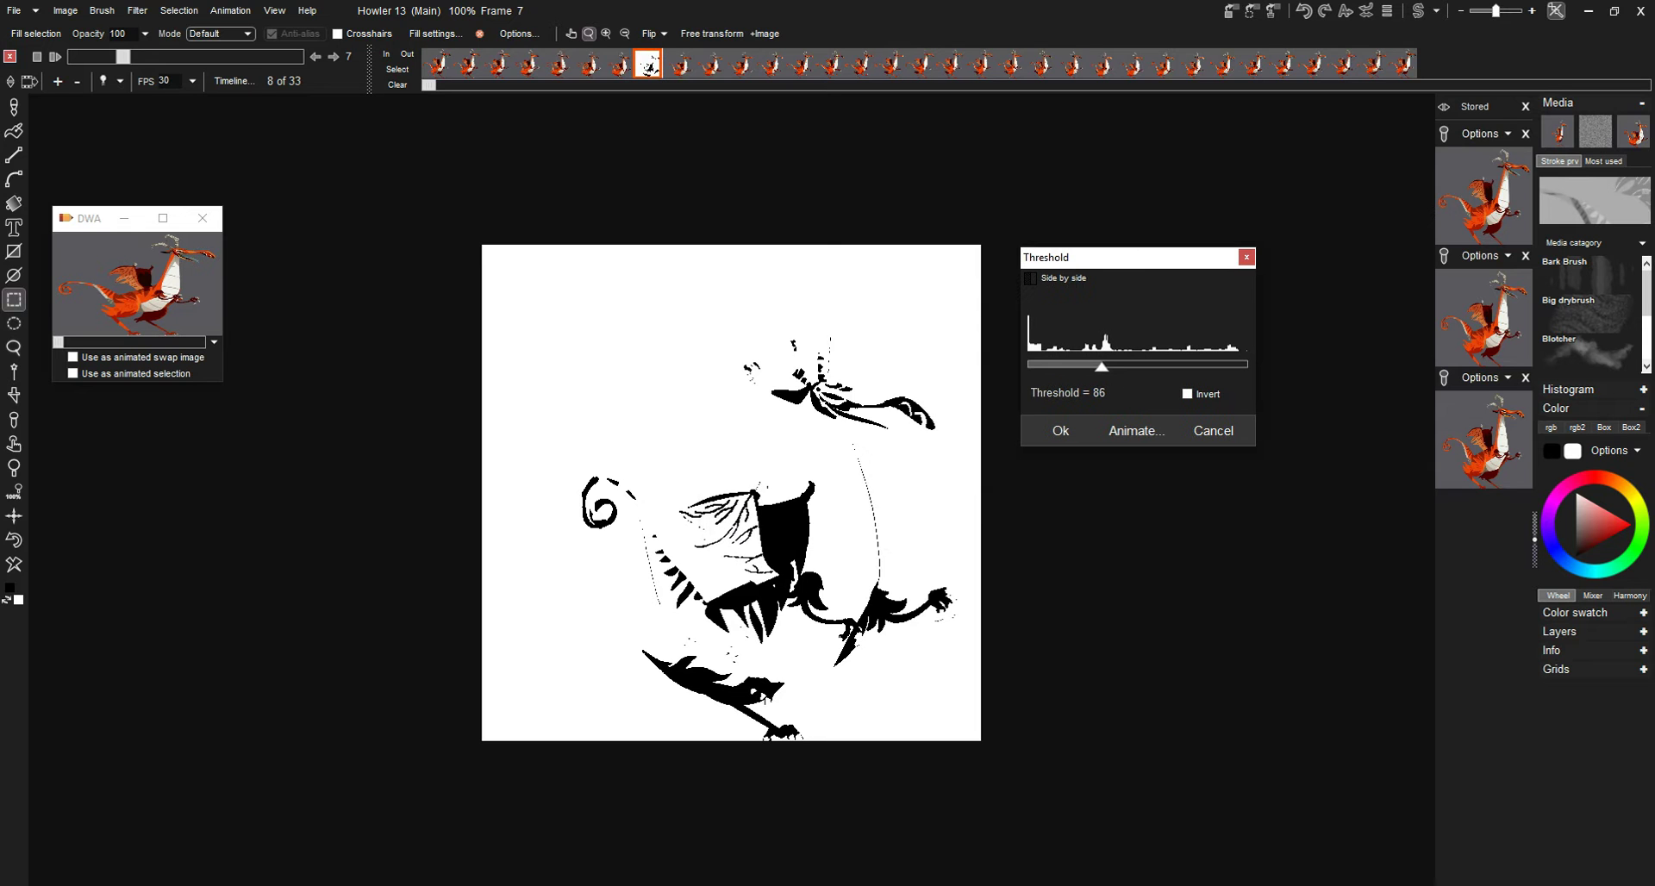
left_click(1213, 431)
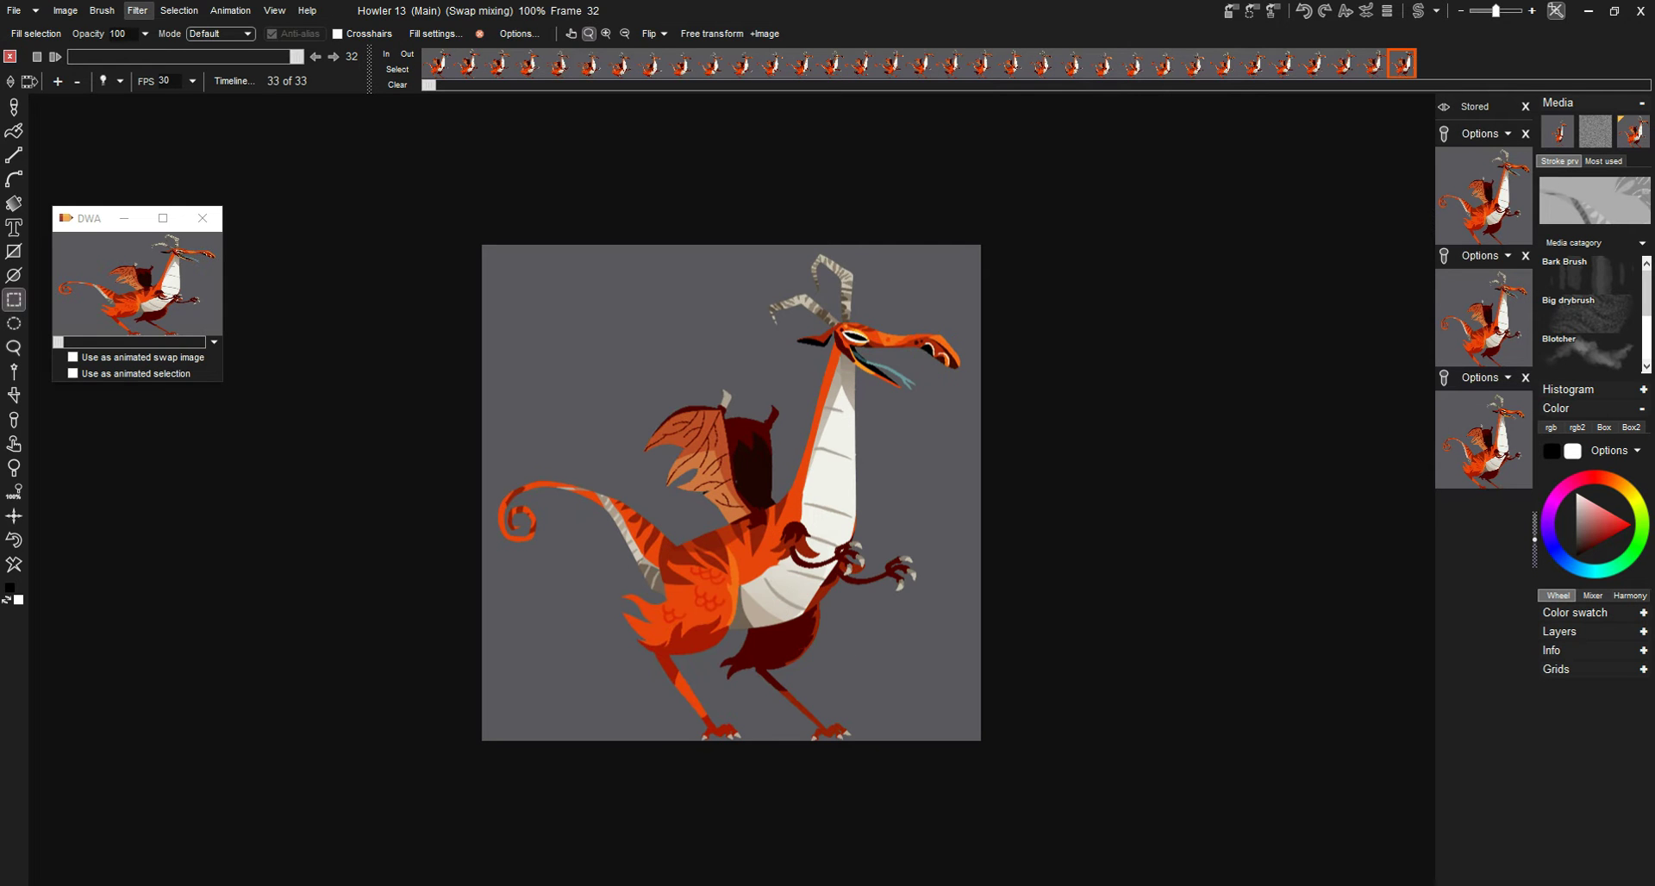
Open the Combine with swap filters for the last frame of the animation
left_click(137, 11)
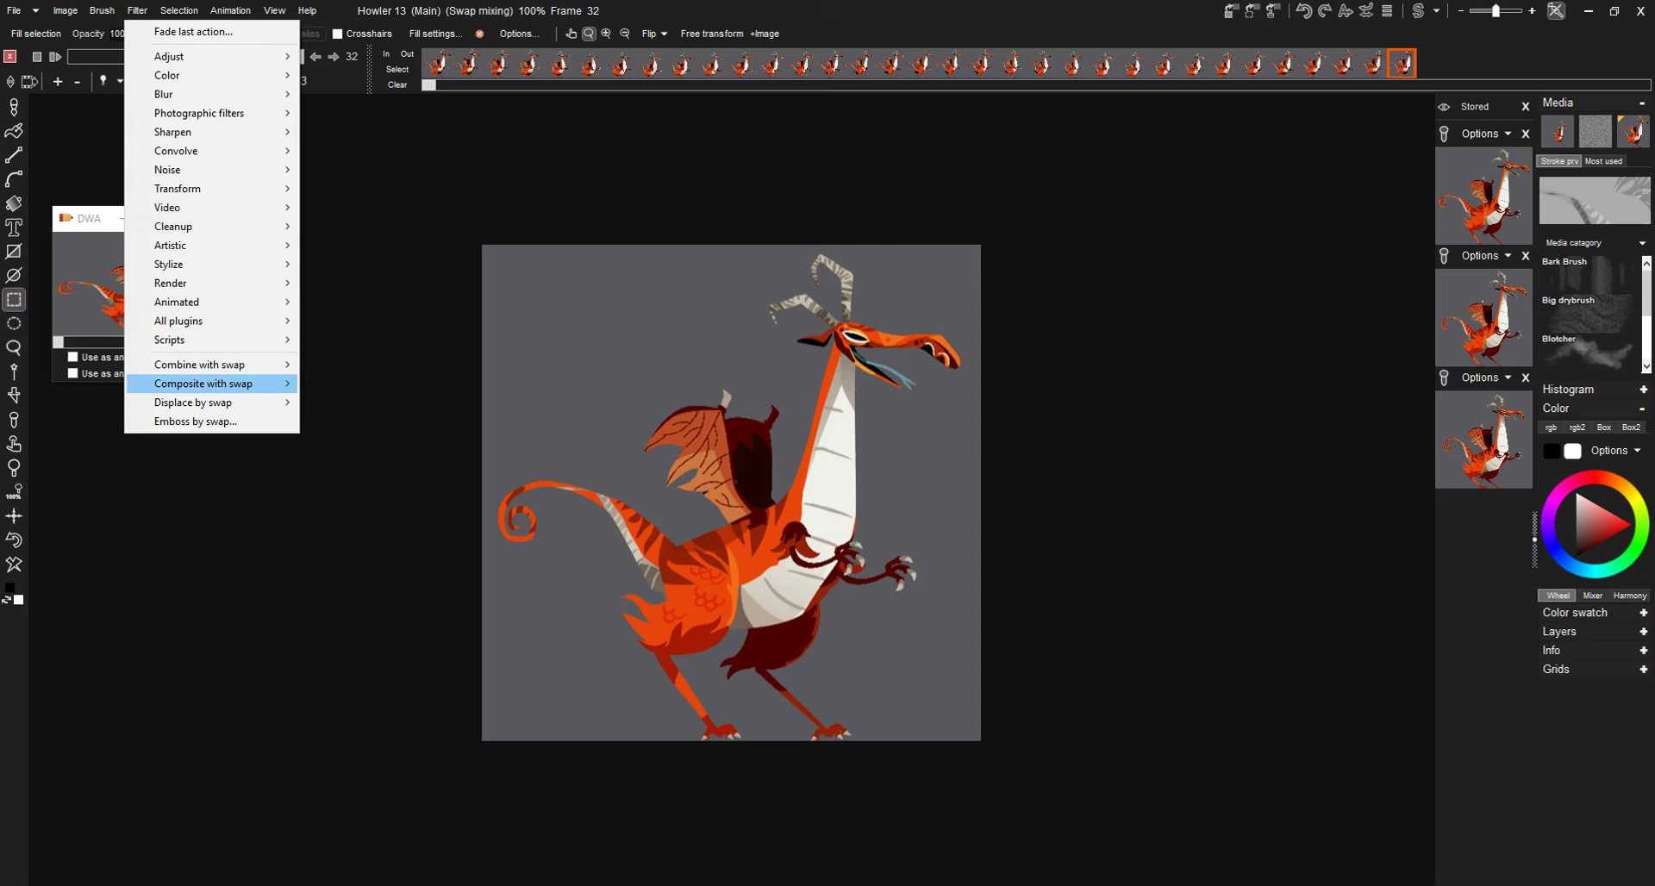
mouse_move(199, 364)
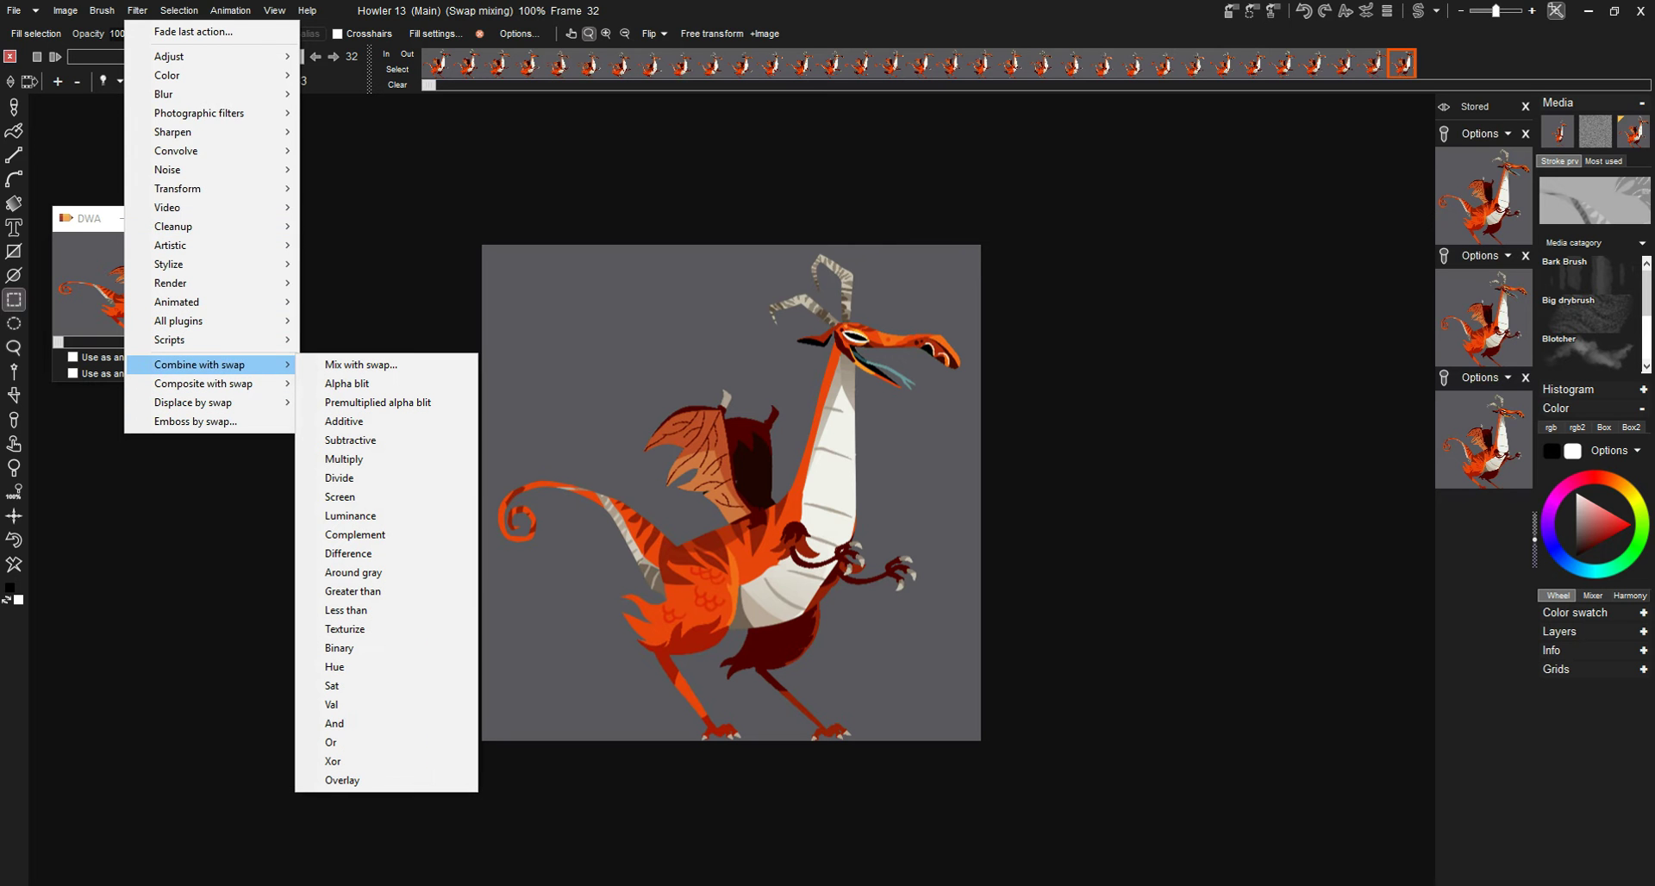